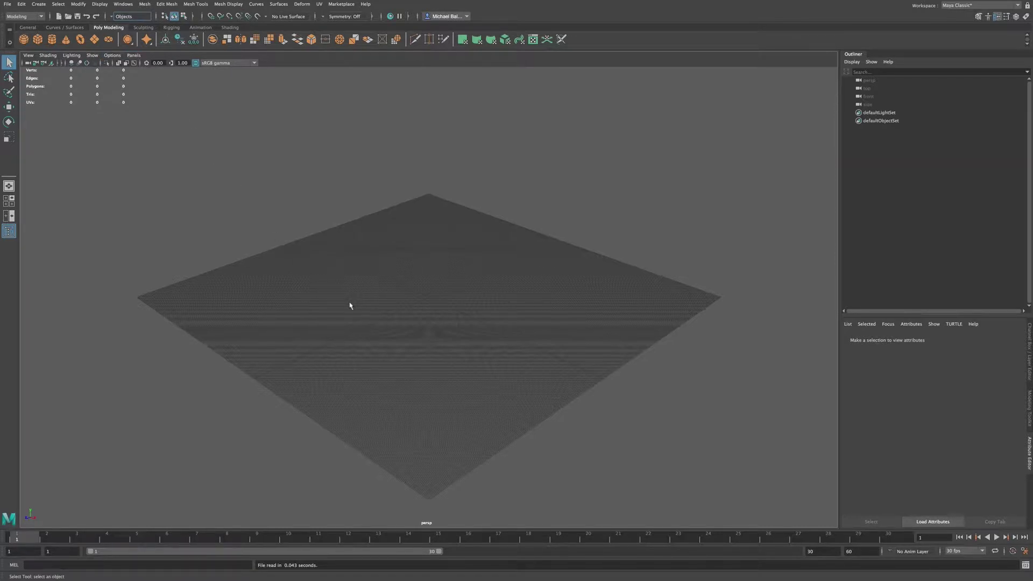
- Toggle to the four-view layout, glance at the perspective Show list, then maximize perspective again
key("space")
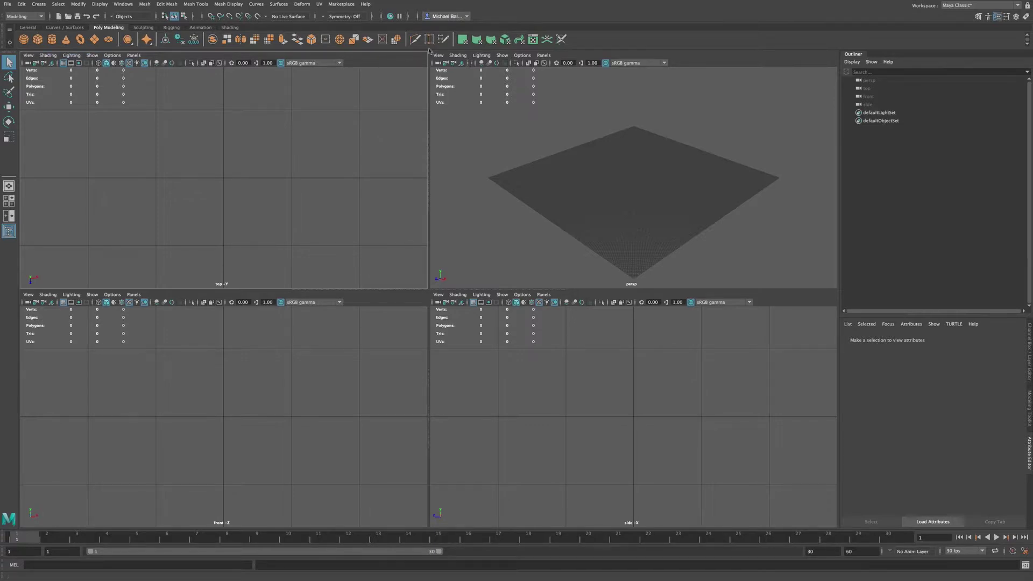
left_click(502, 55)
left_click(460, 224)
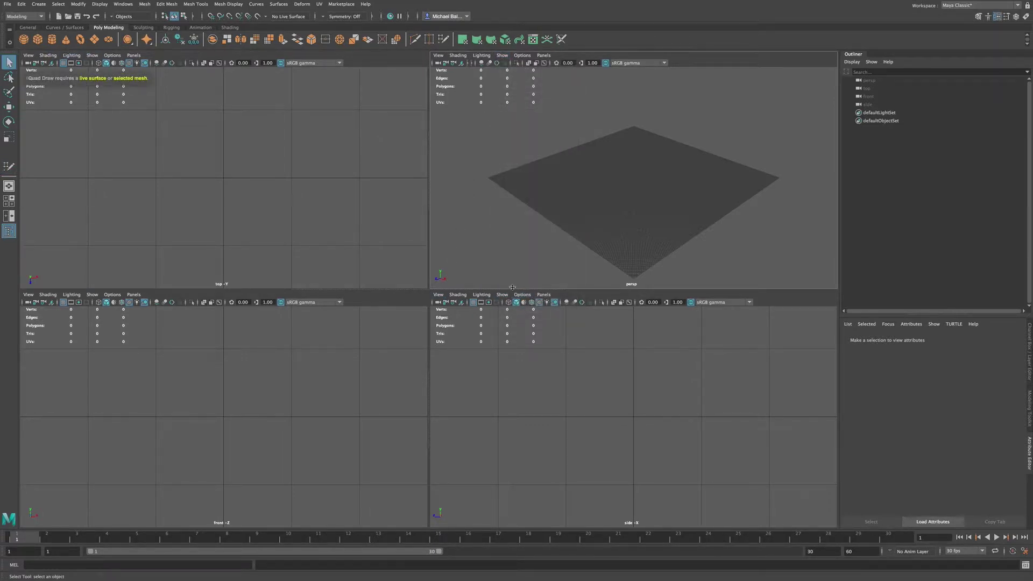
key("space")
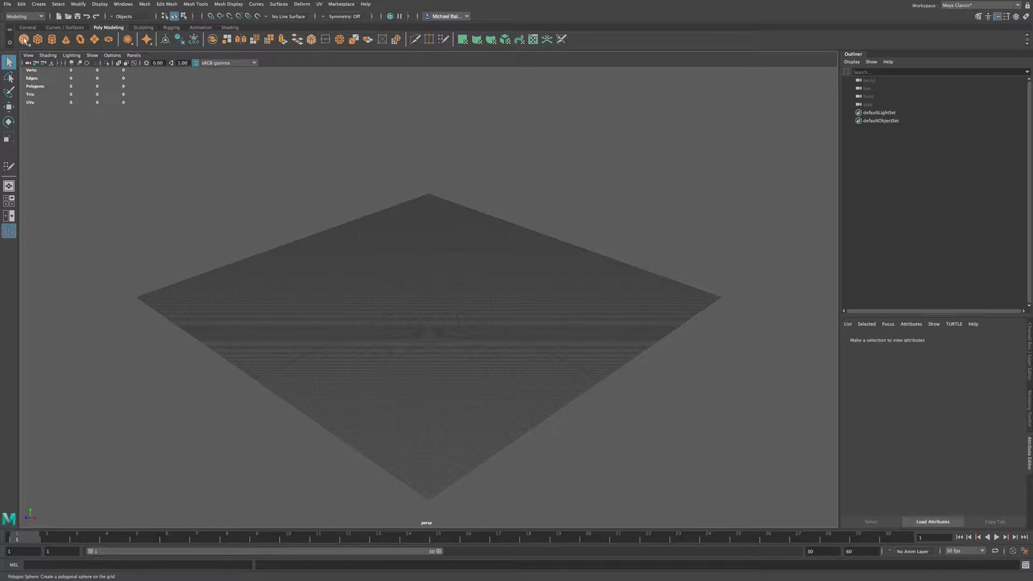
- Create a polygon sphere, cylinder and cone from the shelf and frame them
left_click(24, 41)
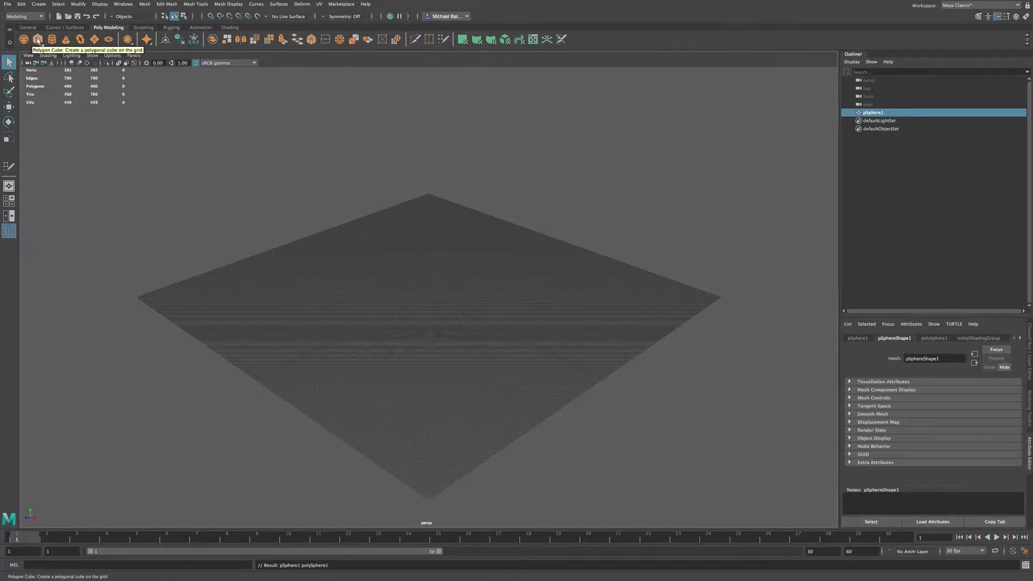
left_click(51, 41)
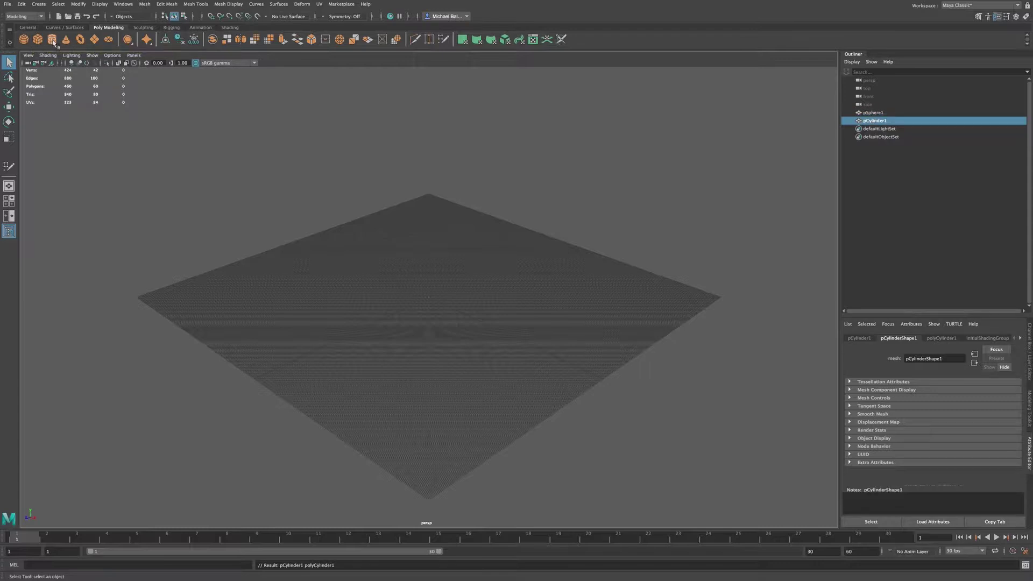
left_click(67, 41)
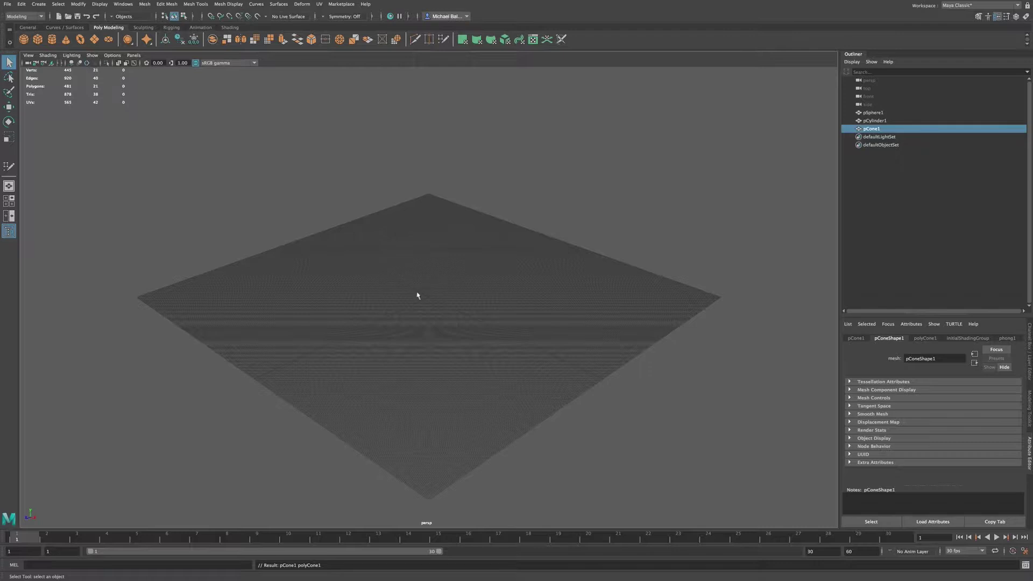
key("f")
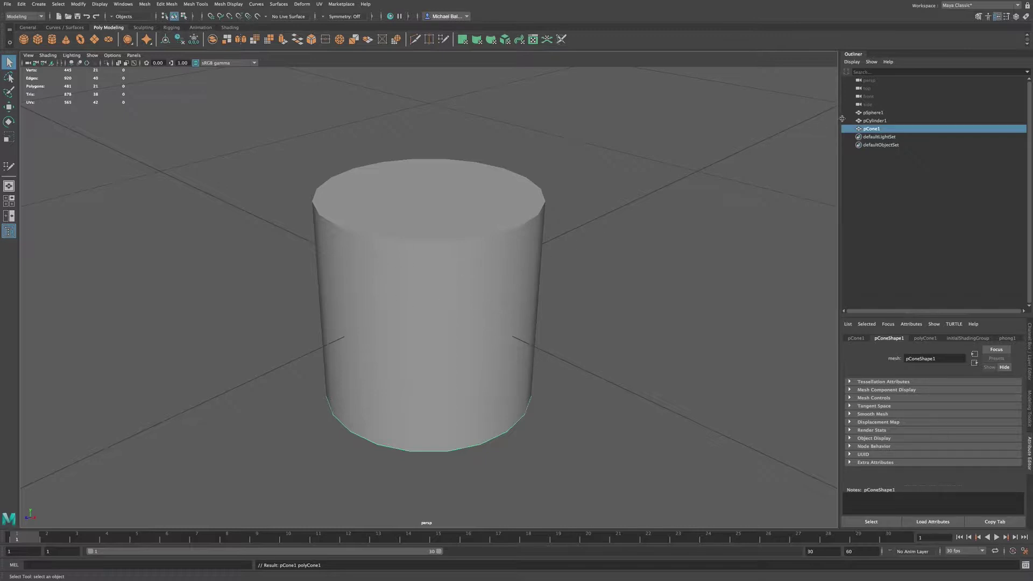
- Move the cylinder right, the cone far left and the sphere slightly left
left_click(509, 303)
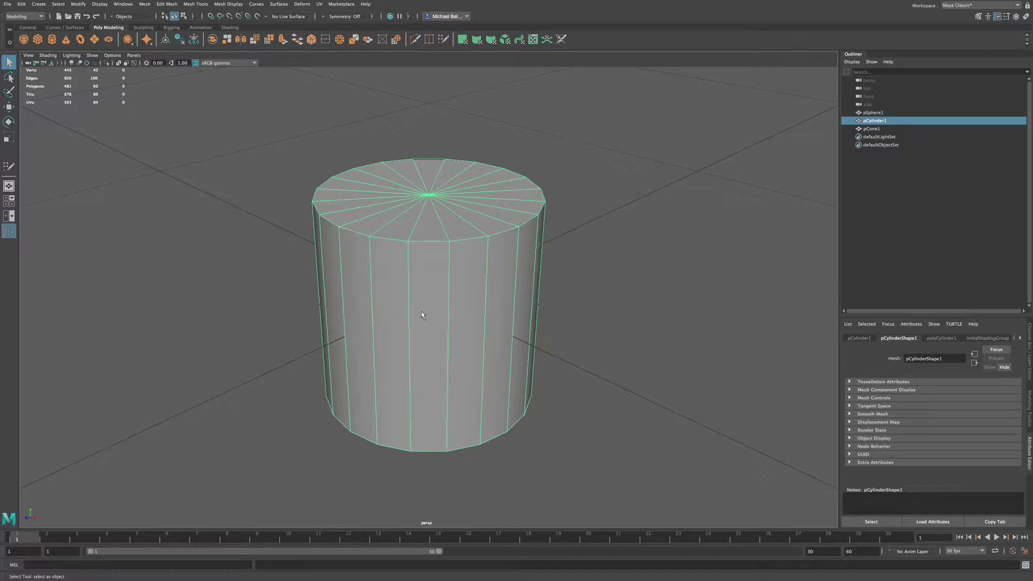
key("w")
left_click_drag(453, 310, 666, 395)
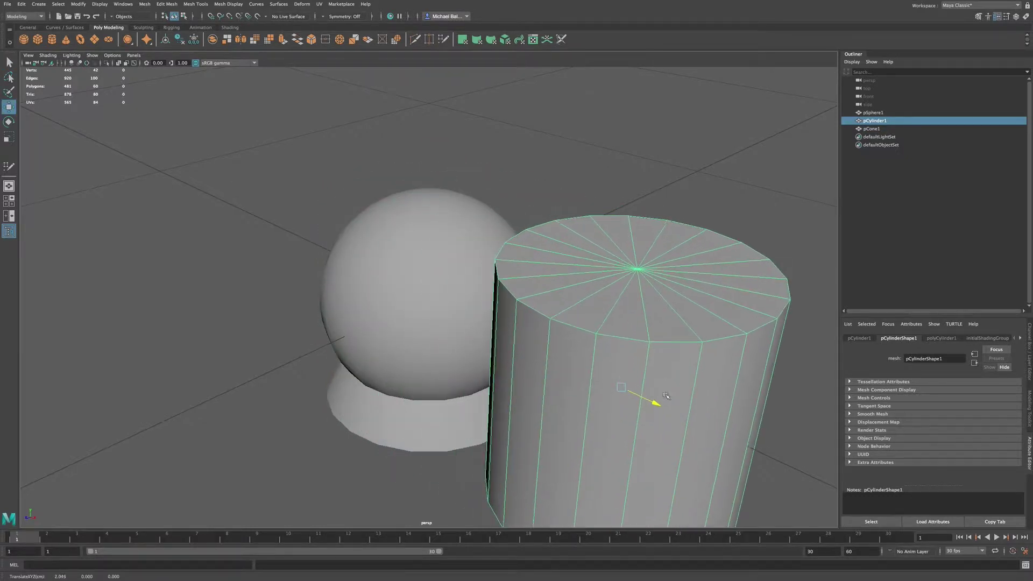
left_click(421, 412)
left_click_drag(456, 308, 180, 214)
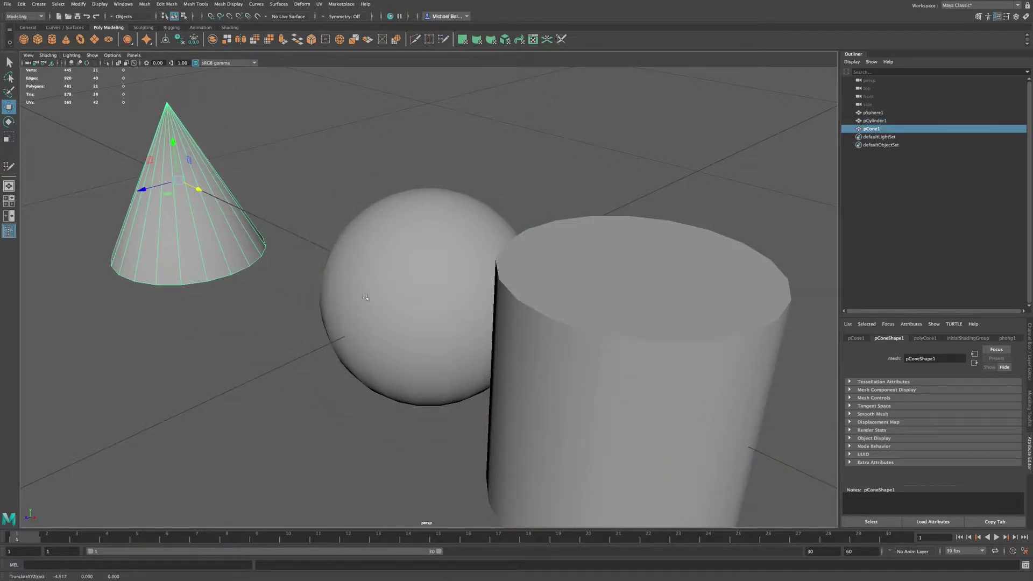
left_click(393, 299)
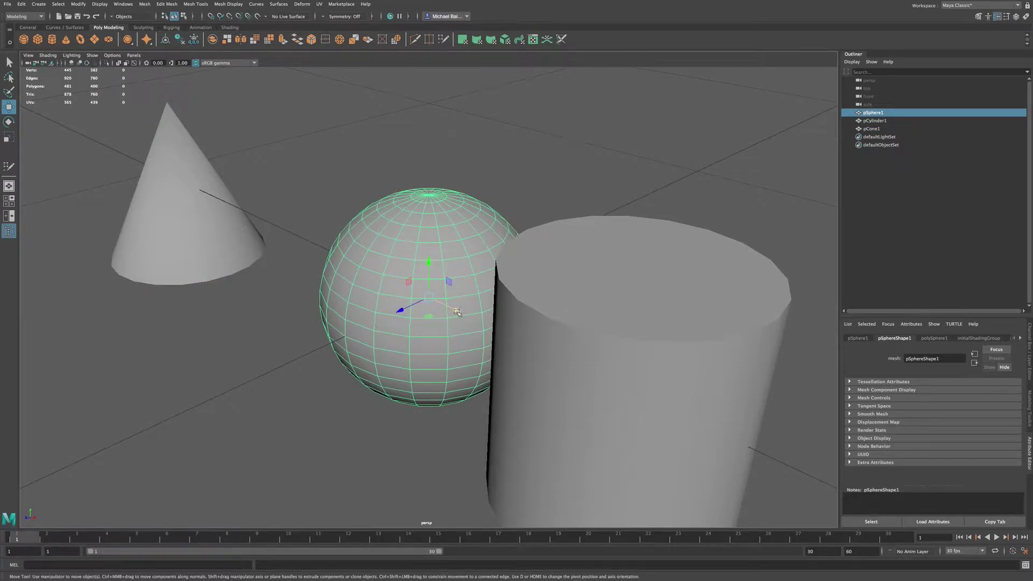
left_click_drag(457, 310, 411, 287)
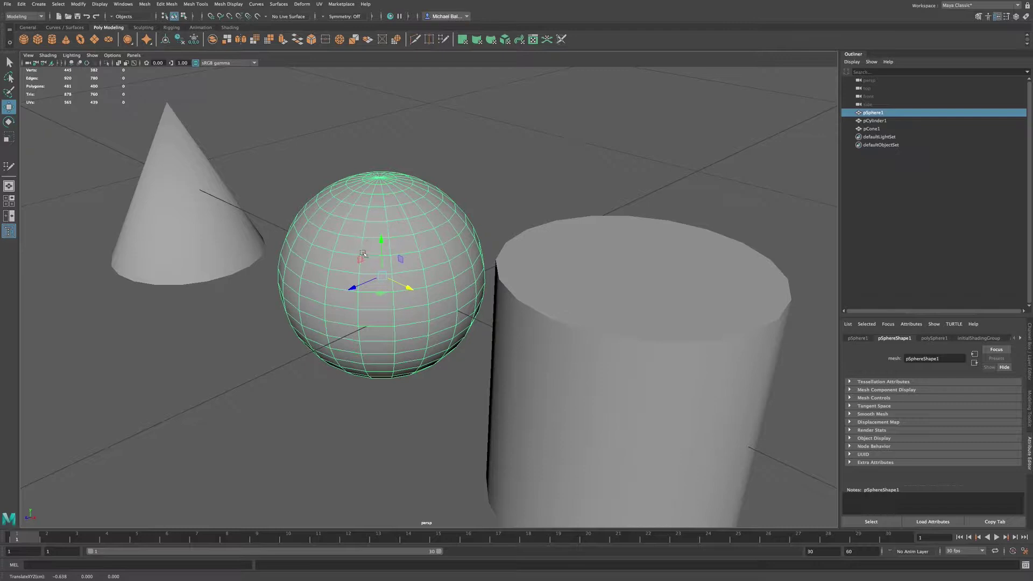
- Delete the sphere, add a polygon cube and shift it slightly left
key("Delete")
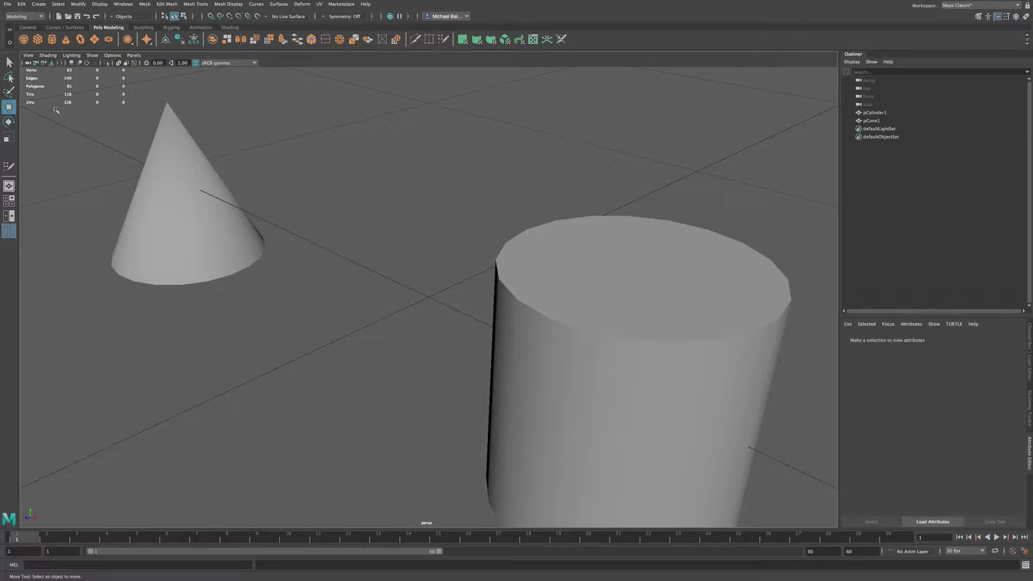
left_click(37, 40)
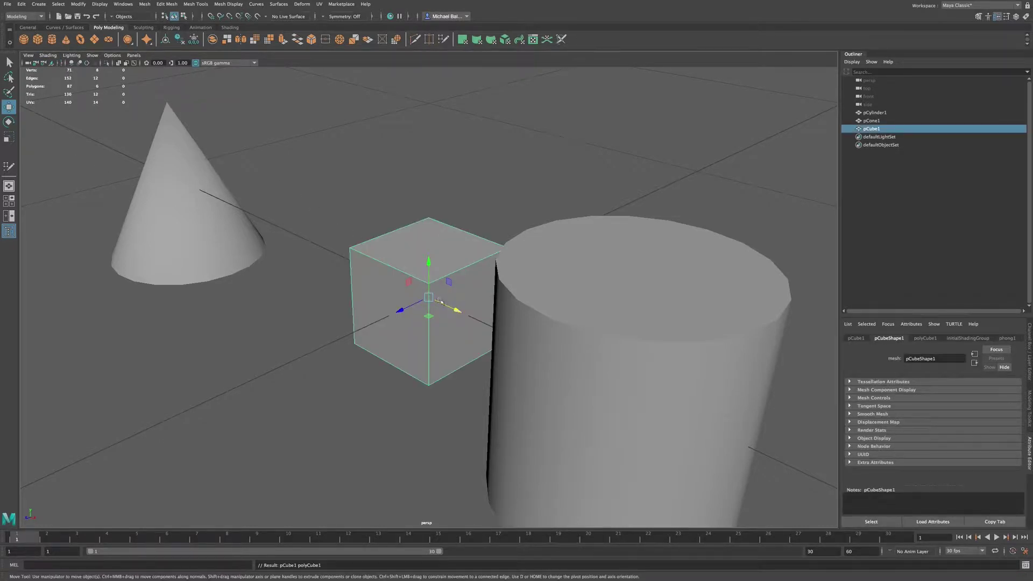
left_click_drag(457, 310, 425, 295)
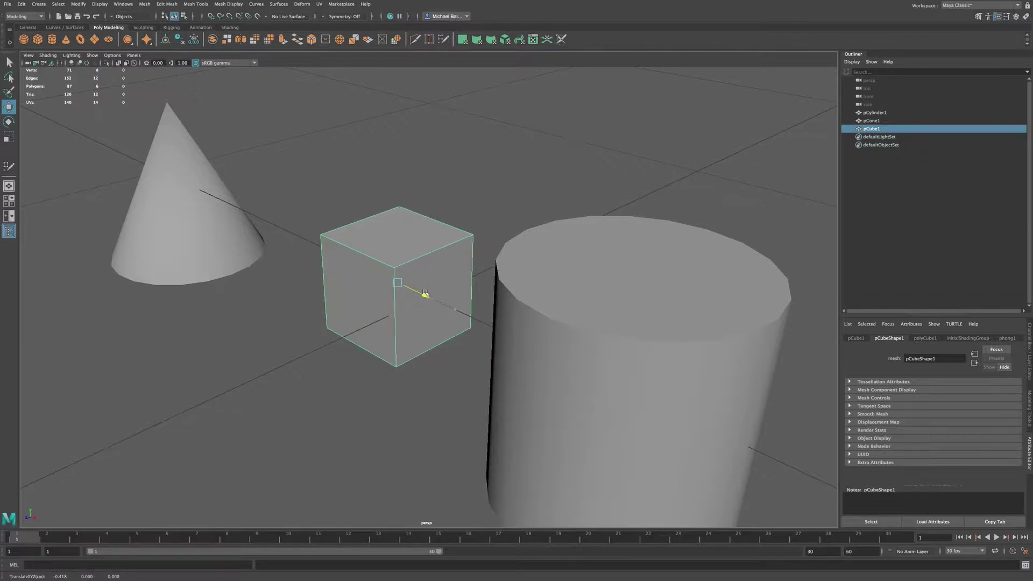
- Move the cylinder toward the camera, then orbit and pull back to see all three objects
left_click(546, 340)
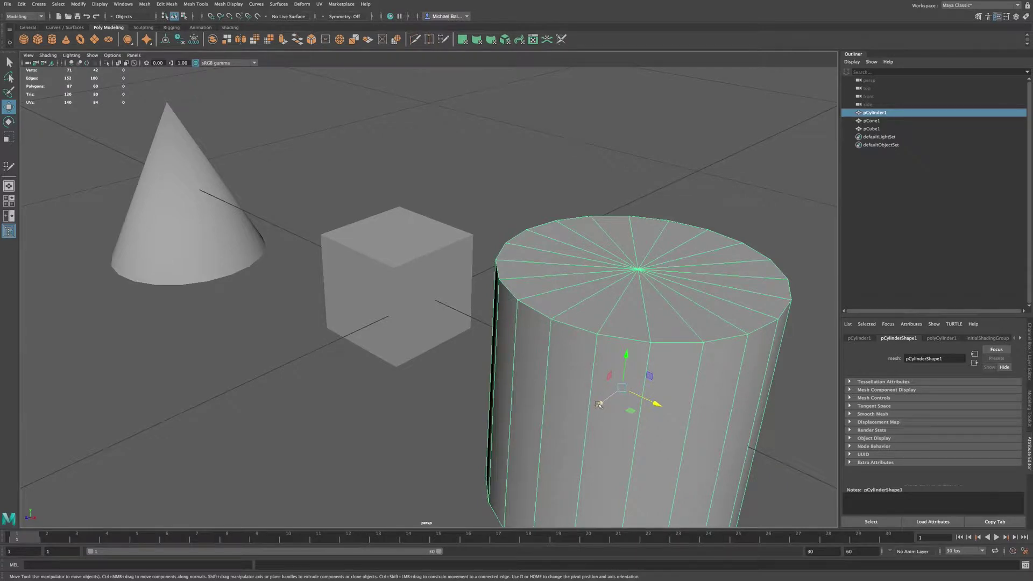
left_click_drag(597, 403, 530, 432)
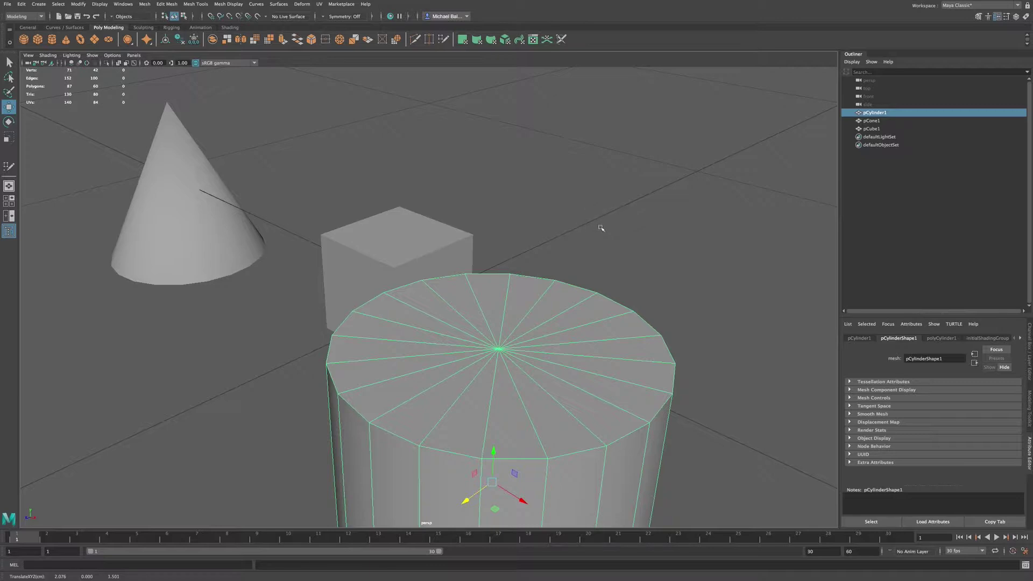
left_click_drag(600, 224, 607, 275, "alt")
right_click_drag(592, 267, 559, 112, "alt")
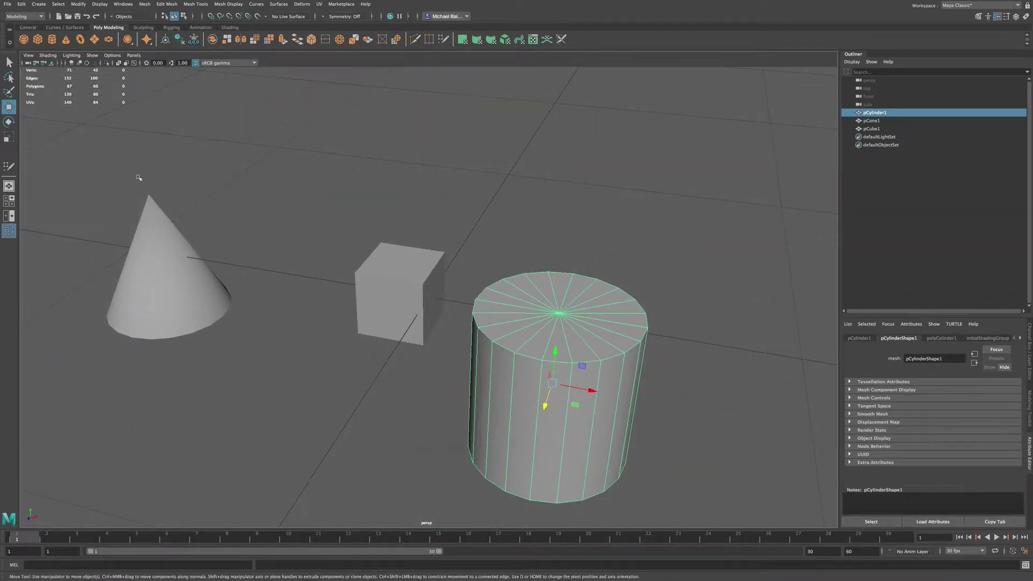
- Select the perspective camera with View > Select Camera to show its attributes
left_click(29, 55)
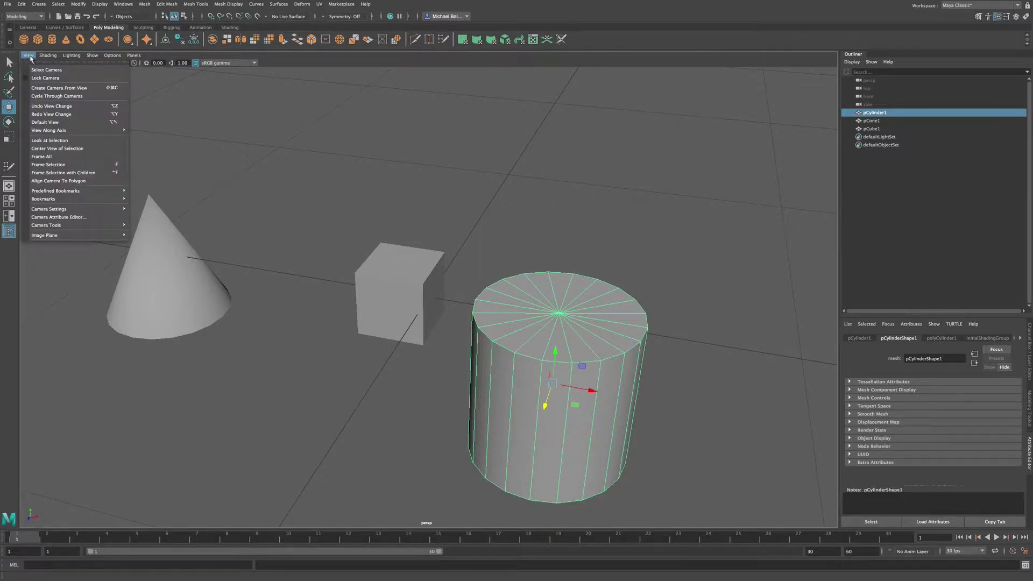
left_click(71, 73)
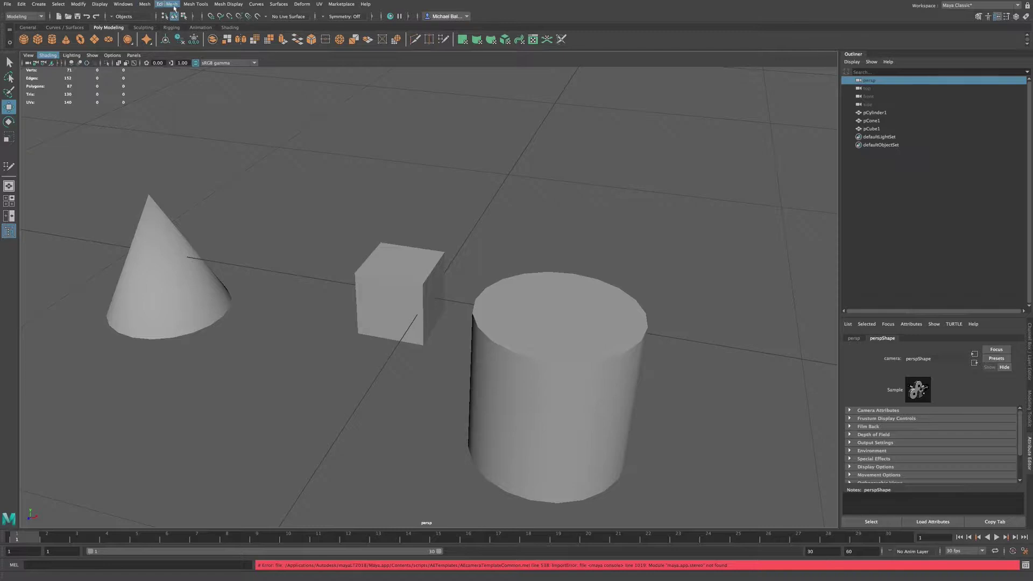
left_click(116, 4)
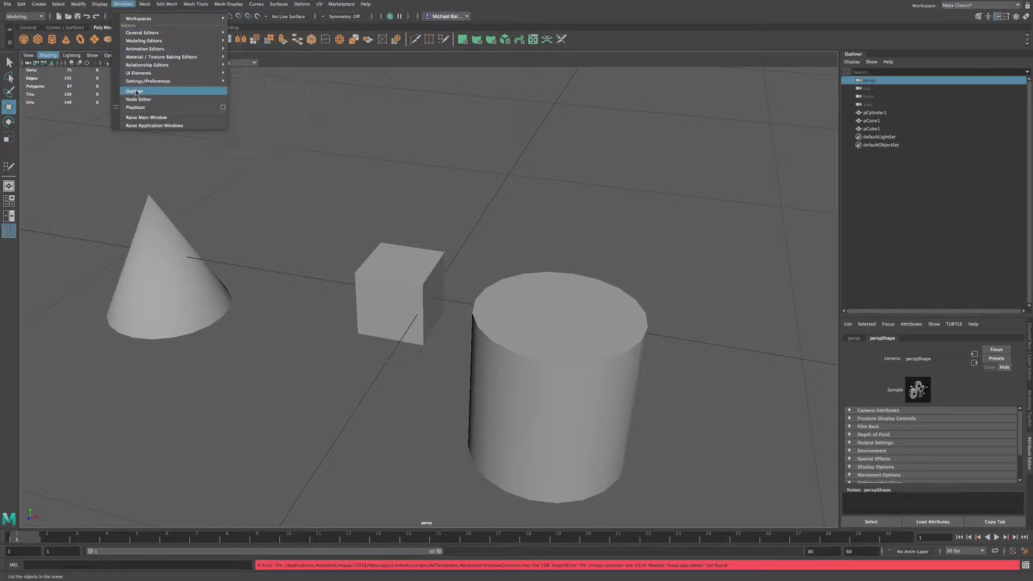
left_click(102, 160)
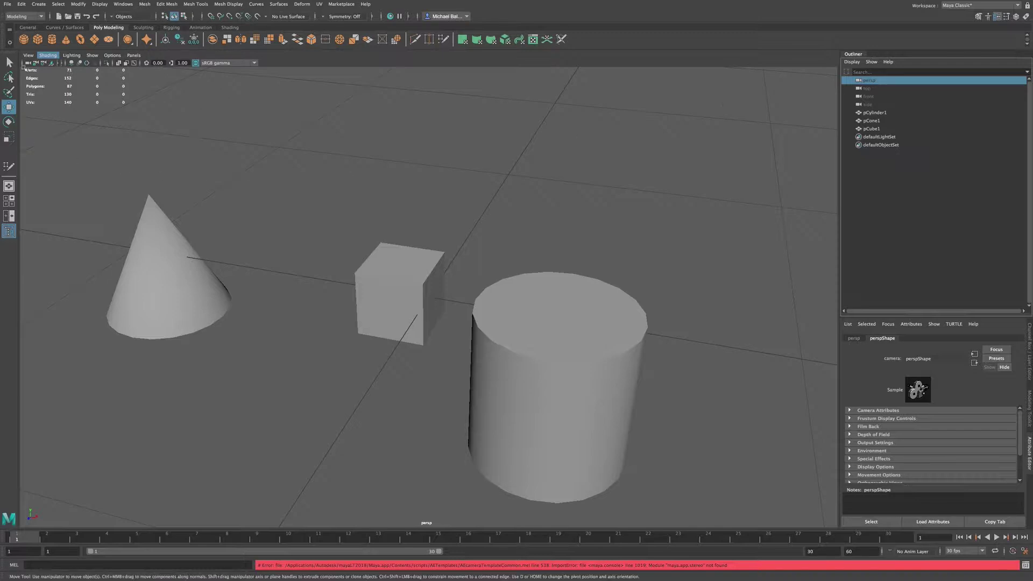
- Toggle Lock Camera in the viewport's View menu
left_click(28, 56)
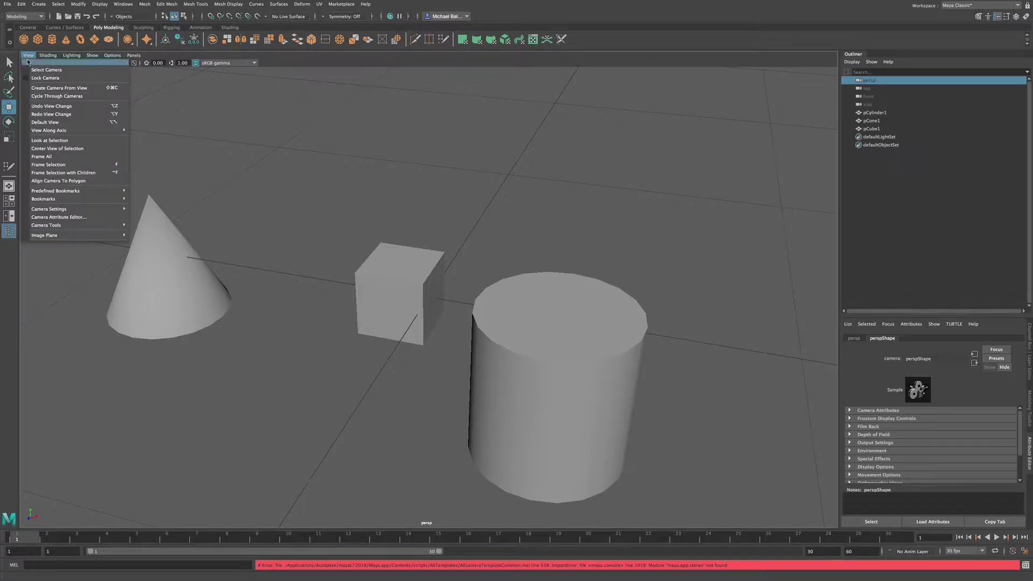
left_click(33, 70)
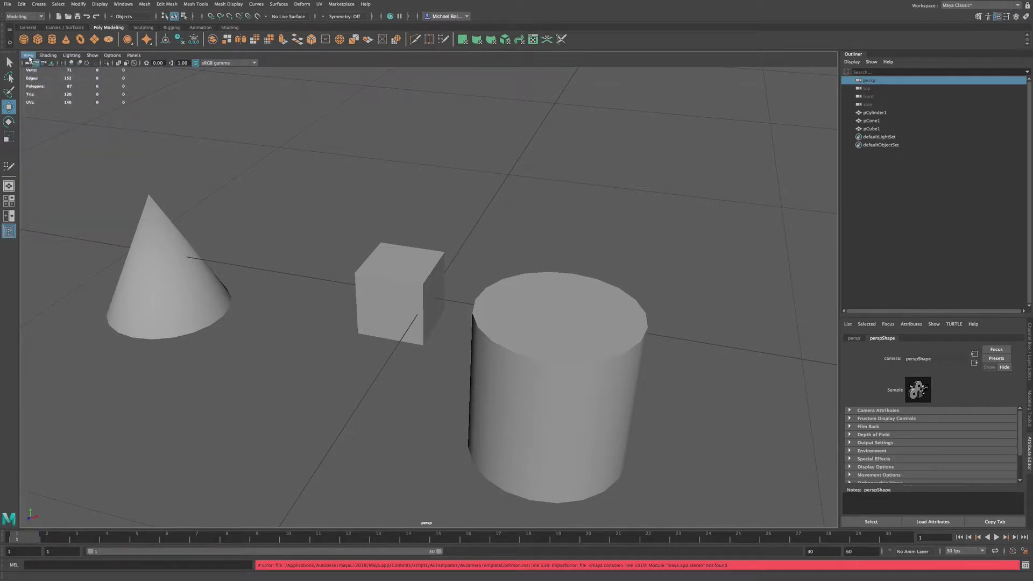
left_click(28, 55)
left_click(33, 77)
left_click(29, 56)
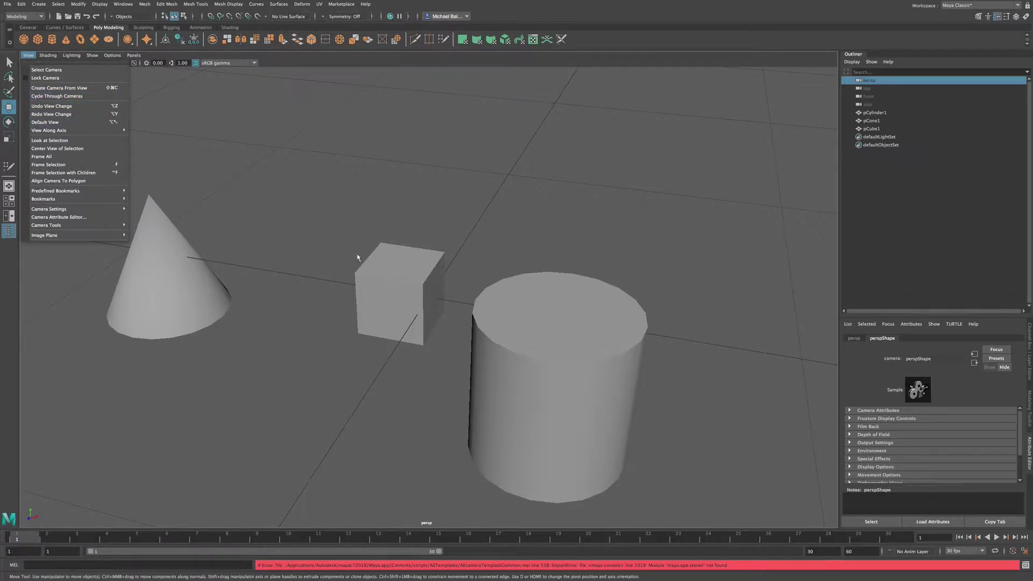
left_click(412, 292)
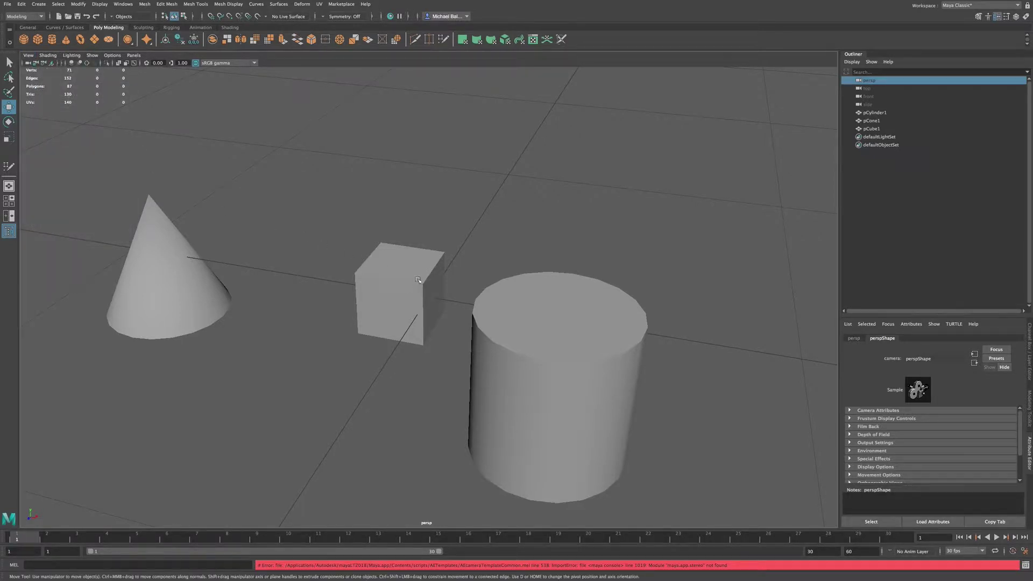
mouse_move(417, 279)
left_mouse_down("alt")
mouse_move(429, 270)
mouse_move(418, 278)
left_mouse_up("alt")
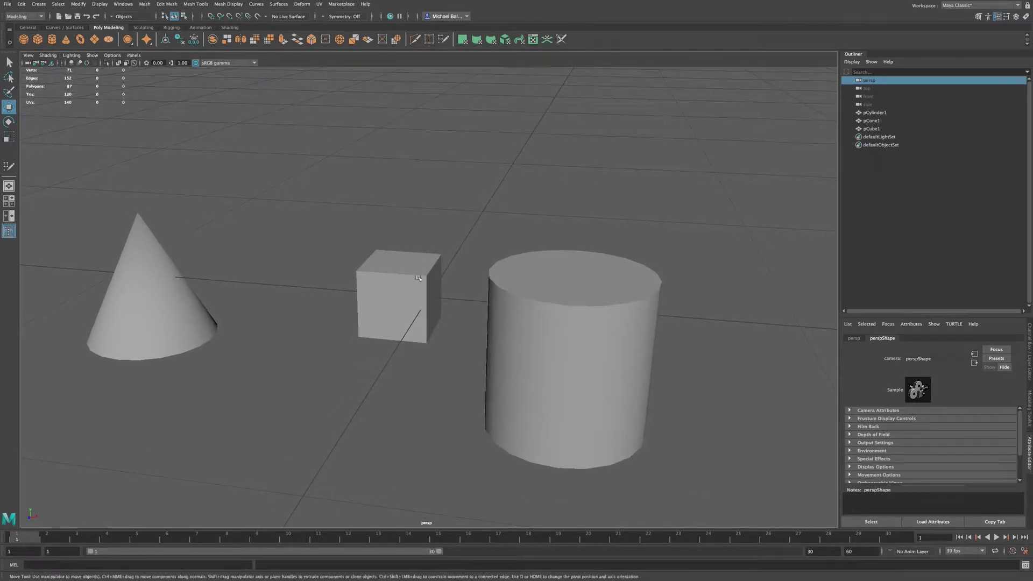
left_click(423, 273)
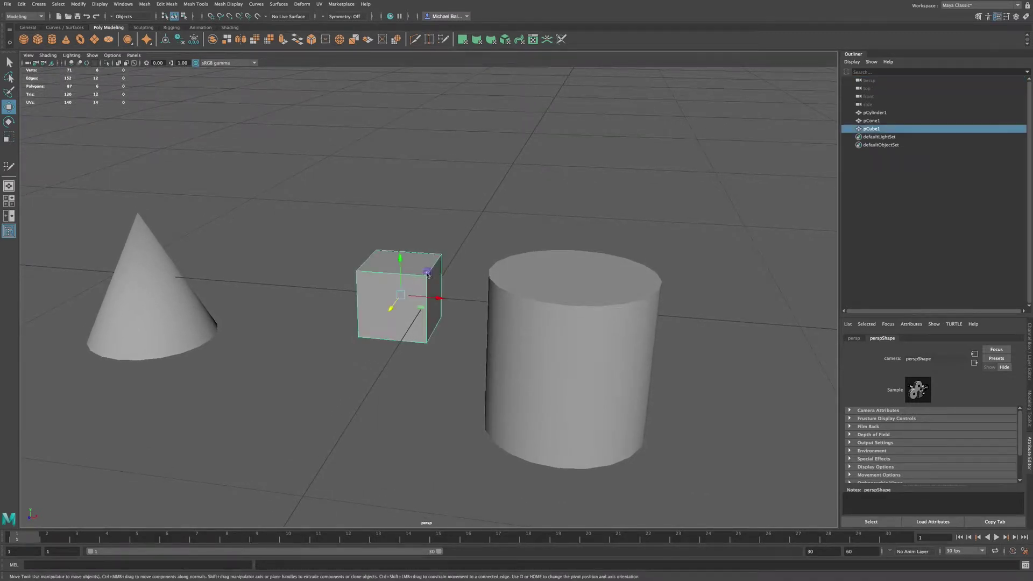
left_click(454, 249)
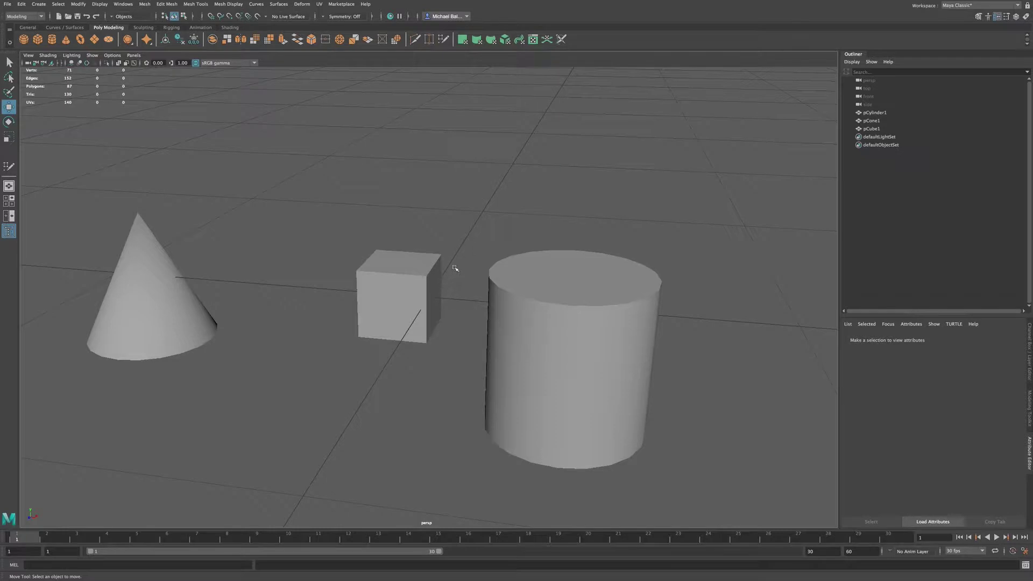
middle_click_drag(439, 256, 464, 218, "alt")
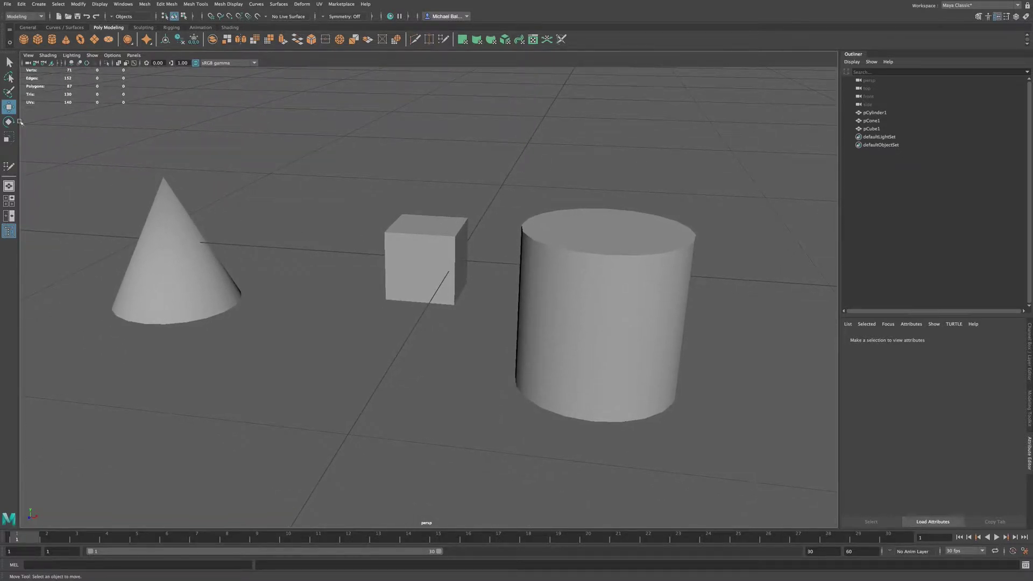
left_click(29, 56)
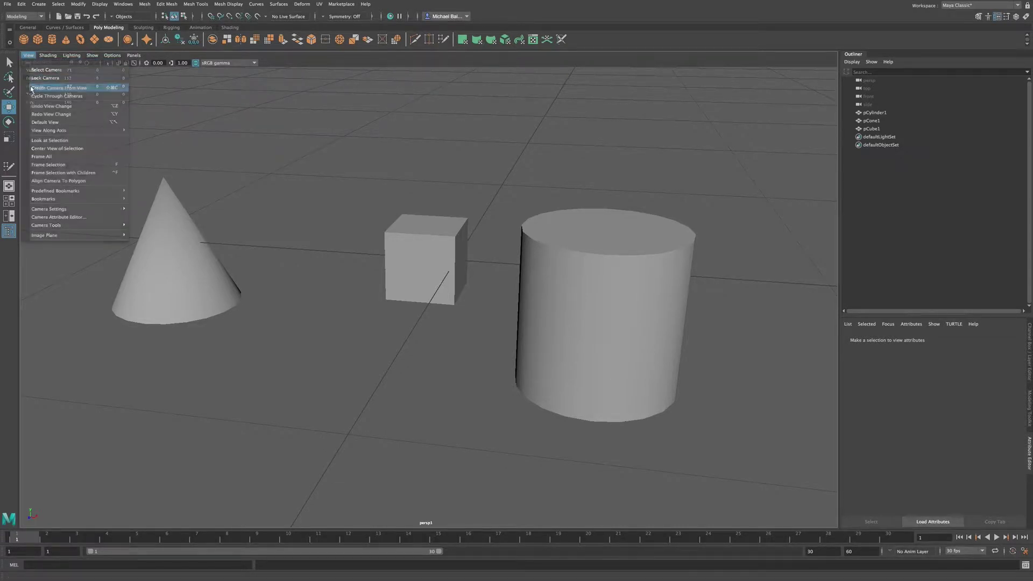
left_click(32, 88)
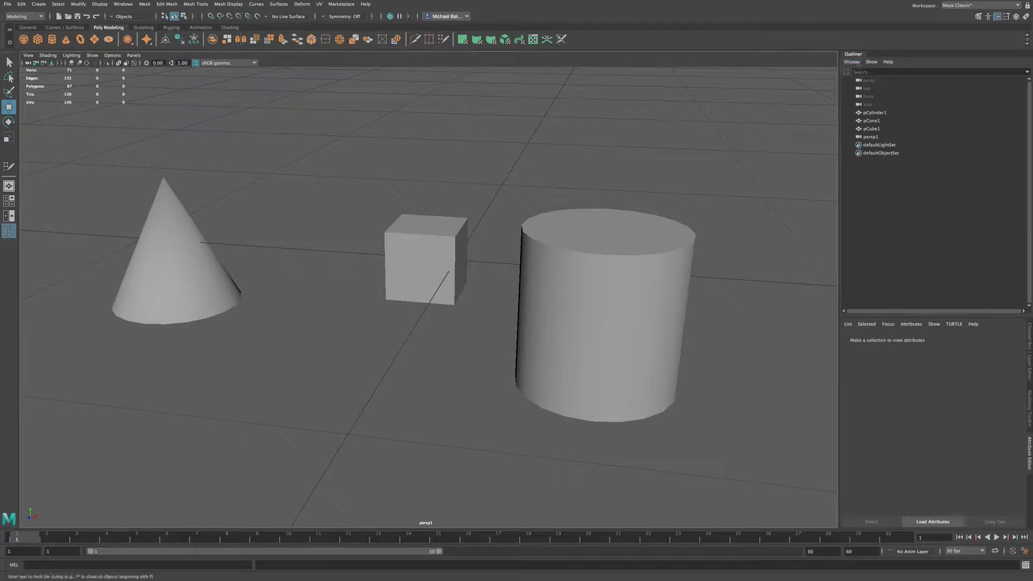
left_click(882, 137)
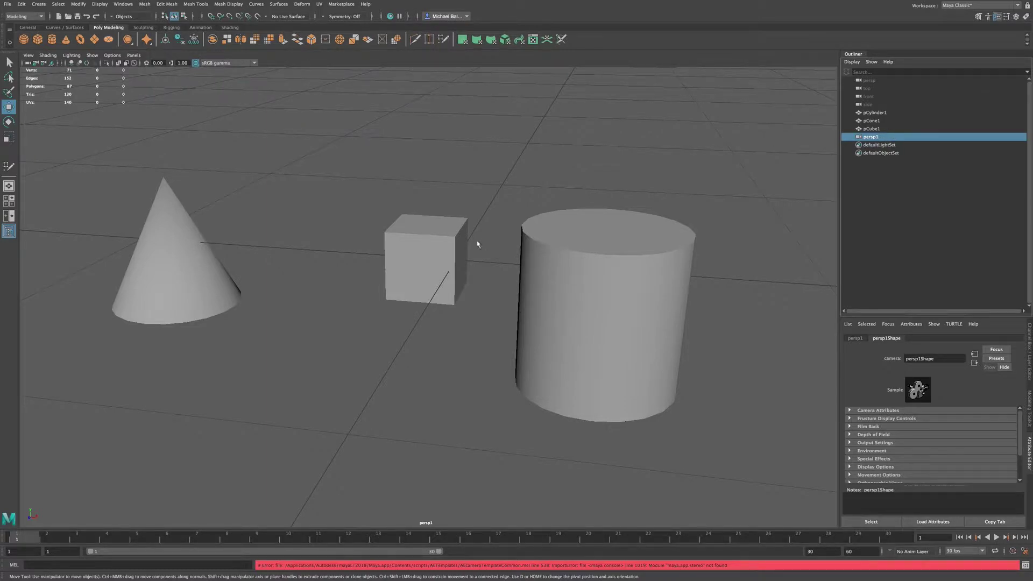
left_click_drag(448, 243, 445, 242, "alt")
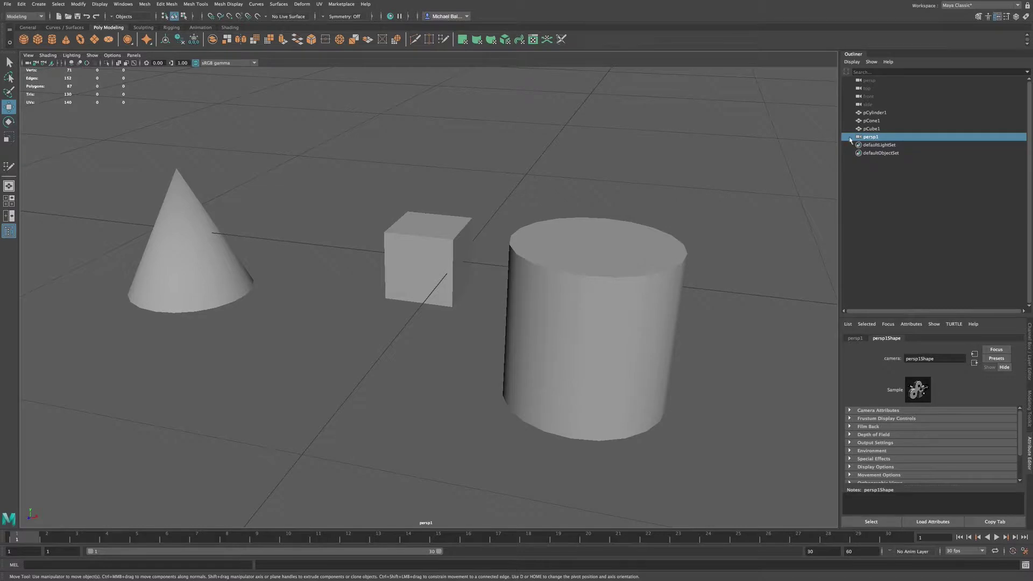
key("Delete")
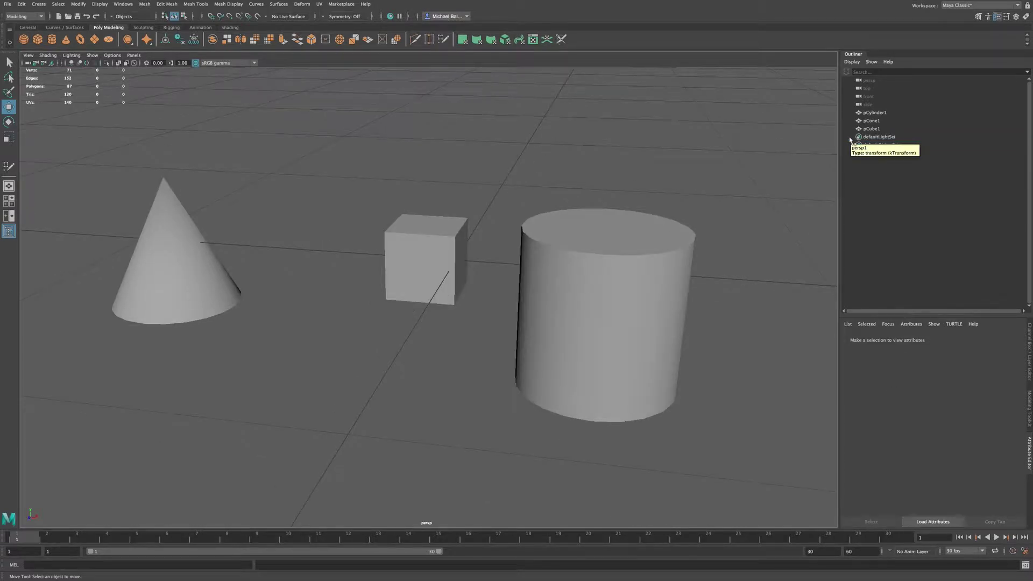
left_click(29, 55)
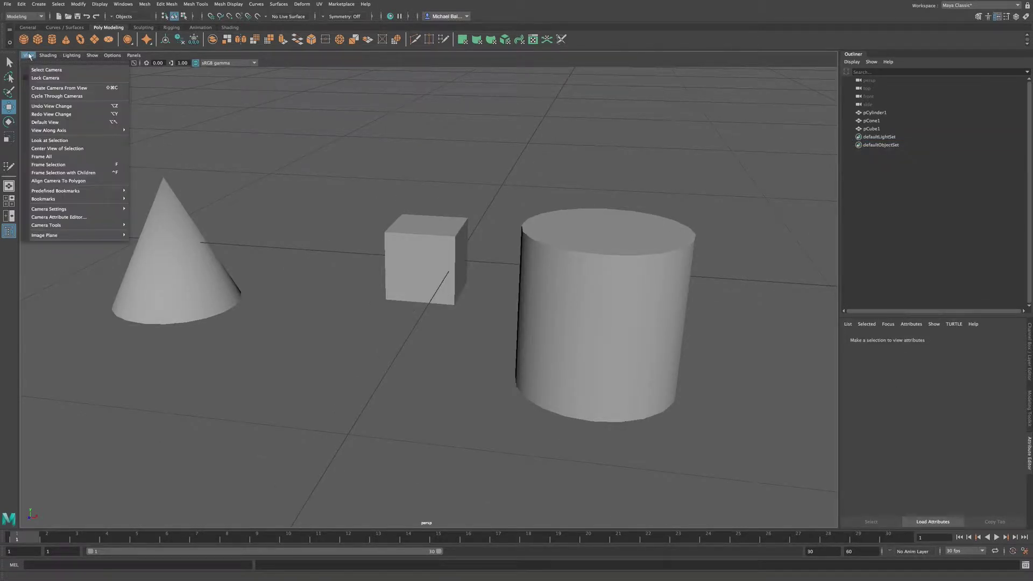
left_click(40, 97)
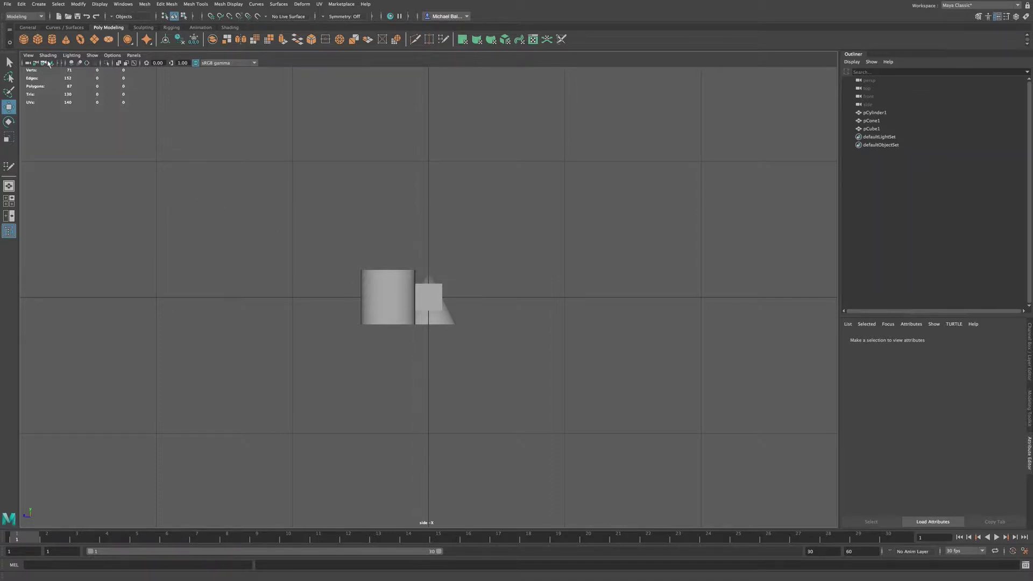
left_click(28, 56)
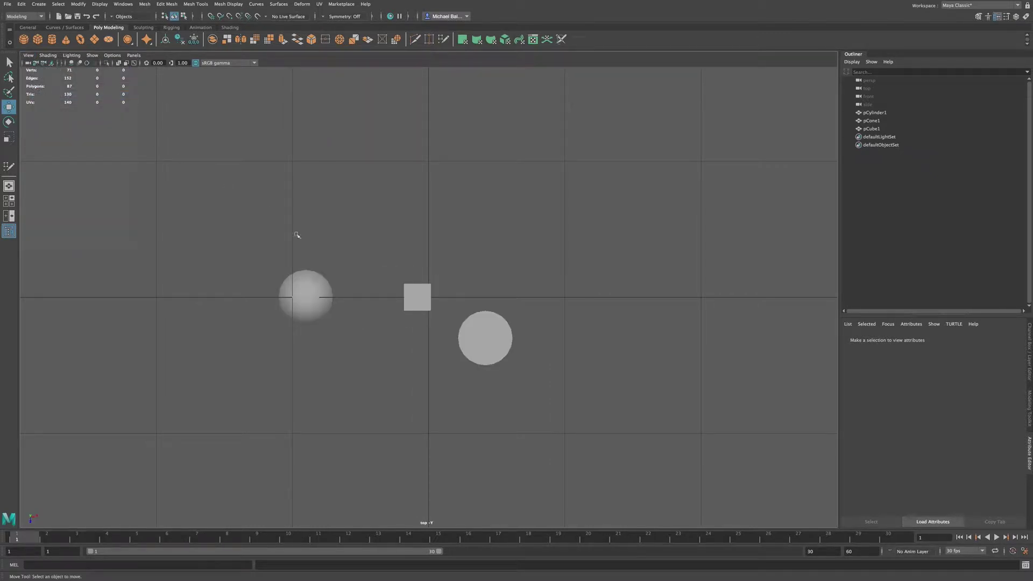
left_click(28, 56)
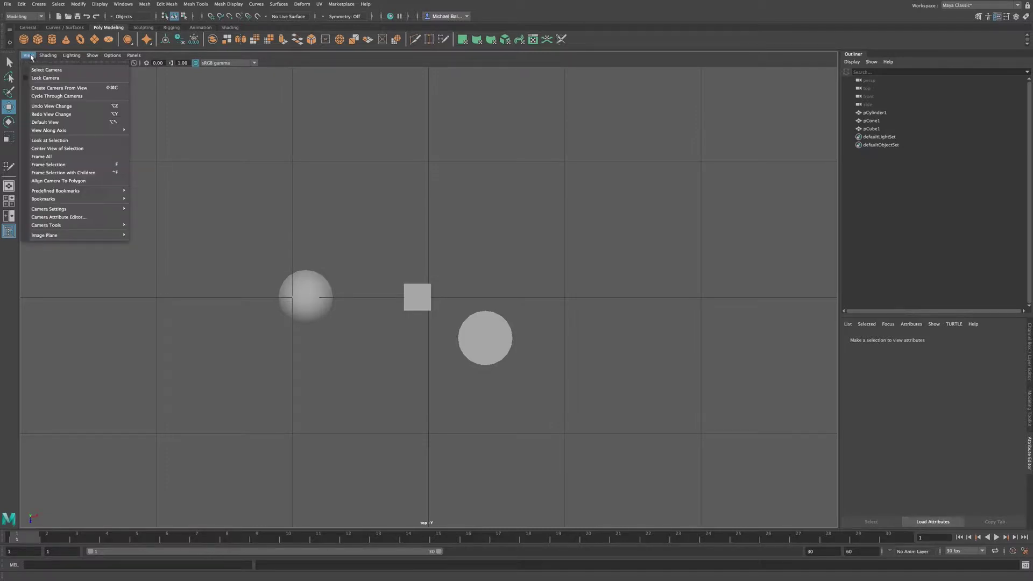
left_click(34, 95)
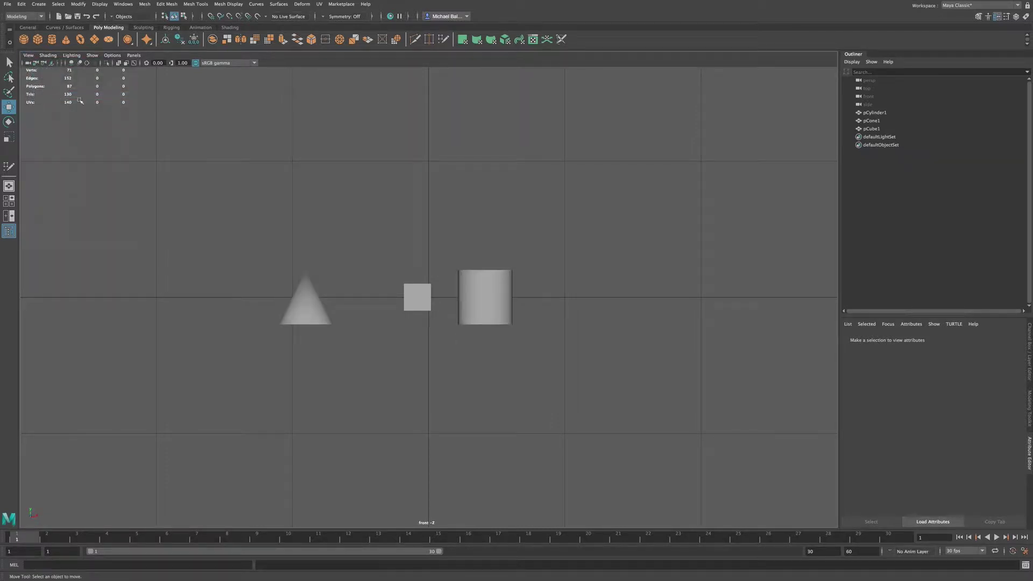
left_click(28, 56)
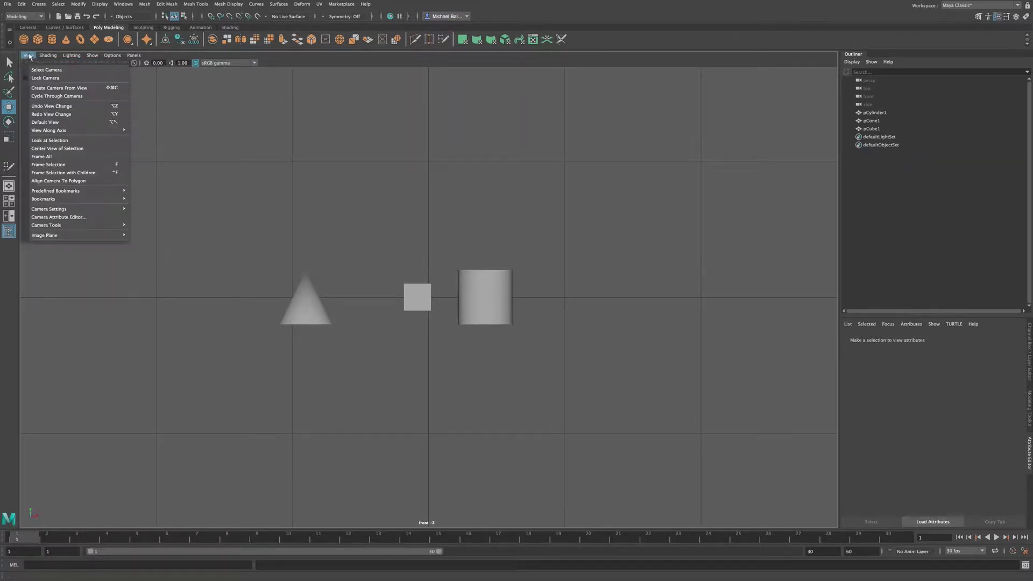
left_click(46, 96)
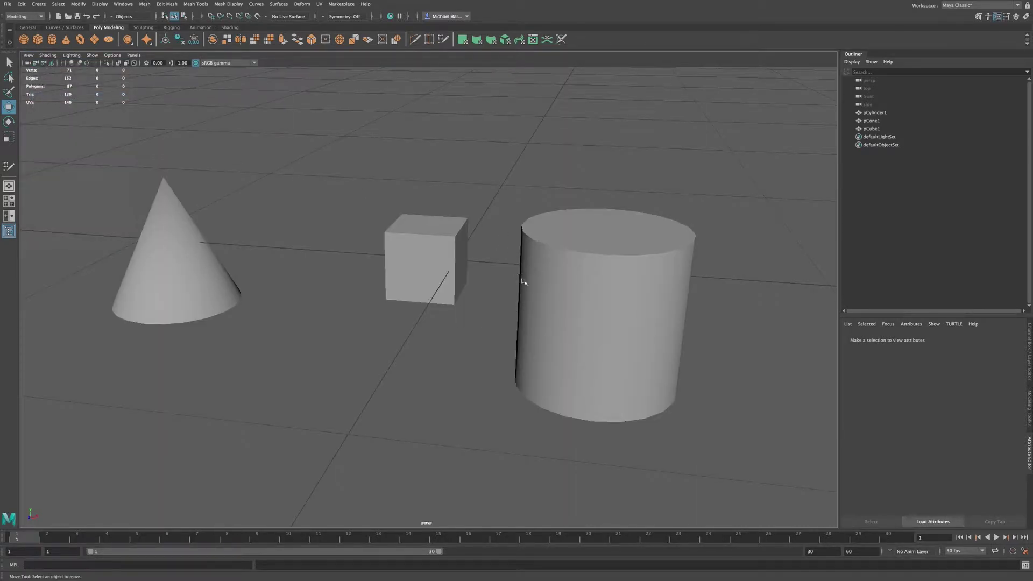
left_click(31, 56)
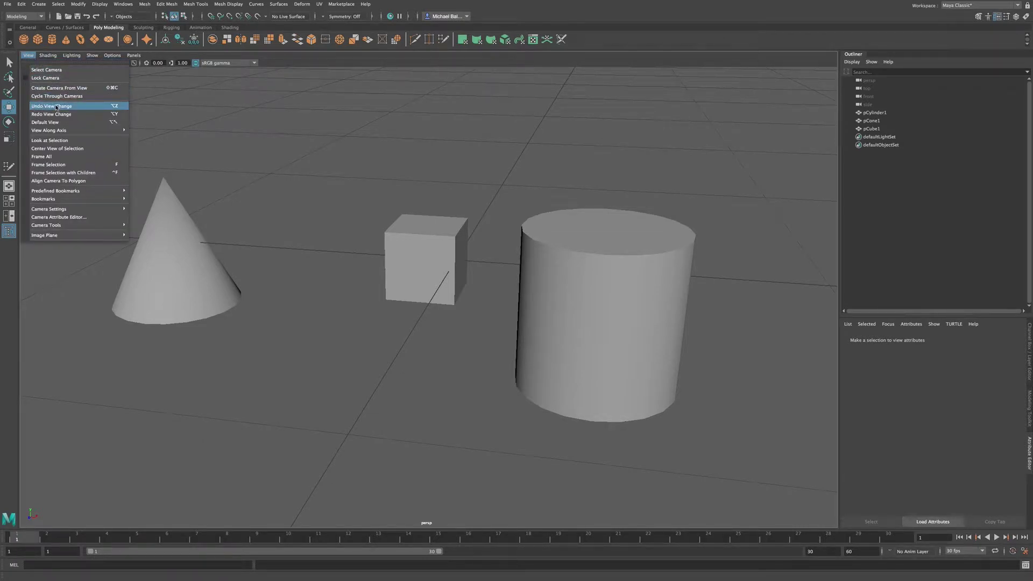
- Tumble the camera to a near-horizon view, then undo and redo that view change
left_click(425, 265)
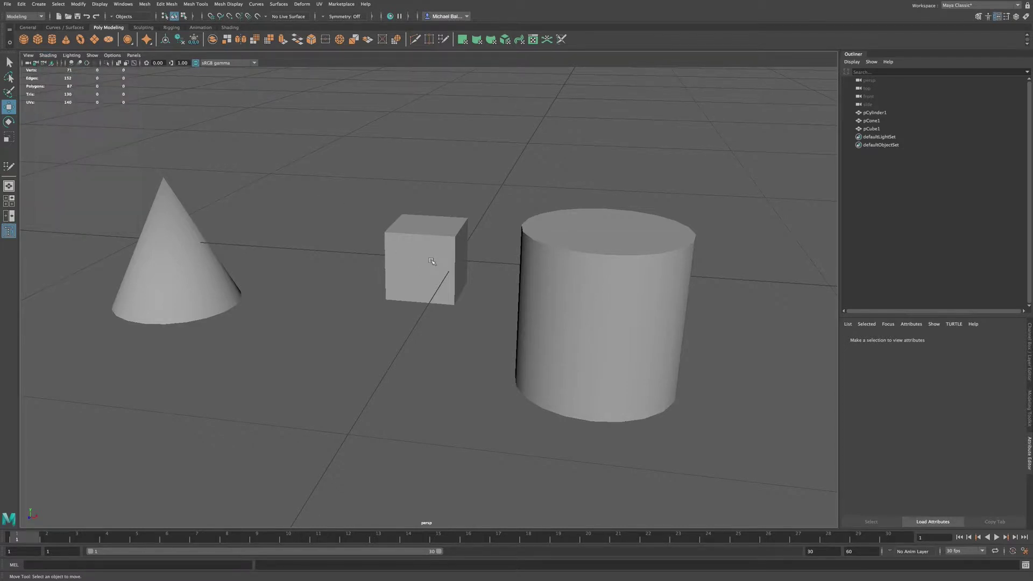
left_click_drag(431, 262, 266, 207, "alt")
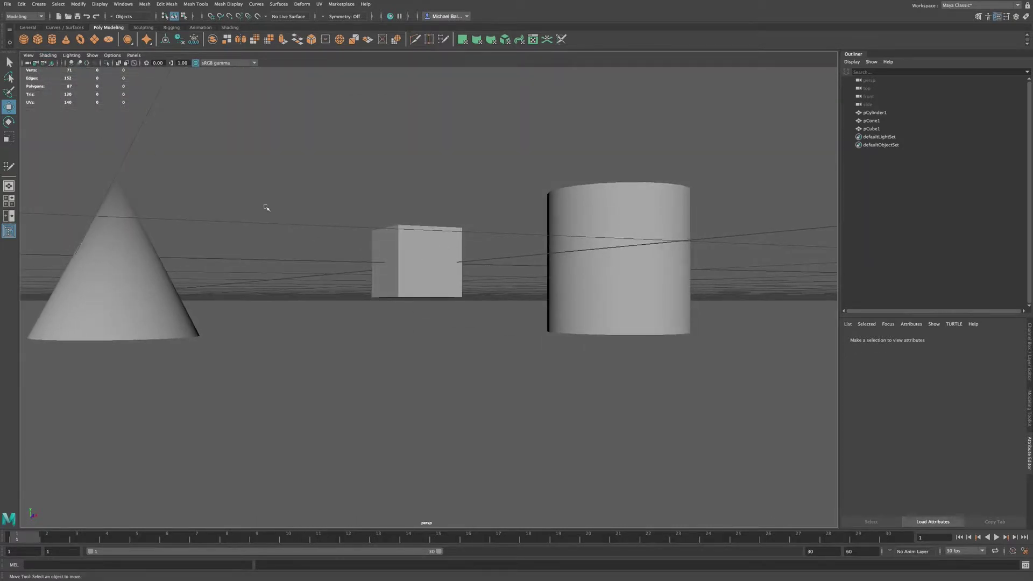
left_click(29, 55)
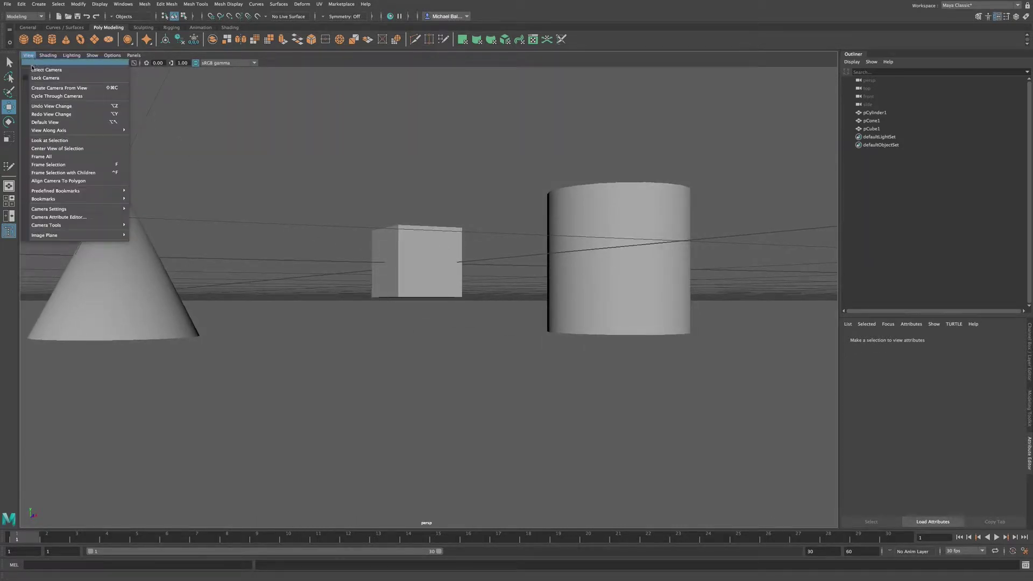
left_click(38, 105)
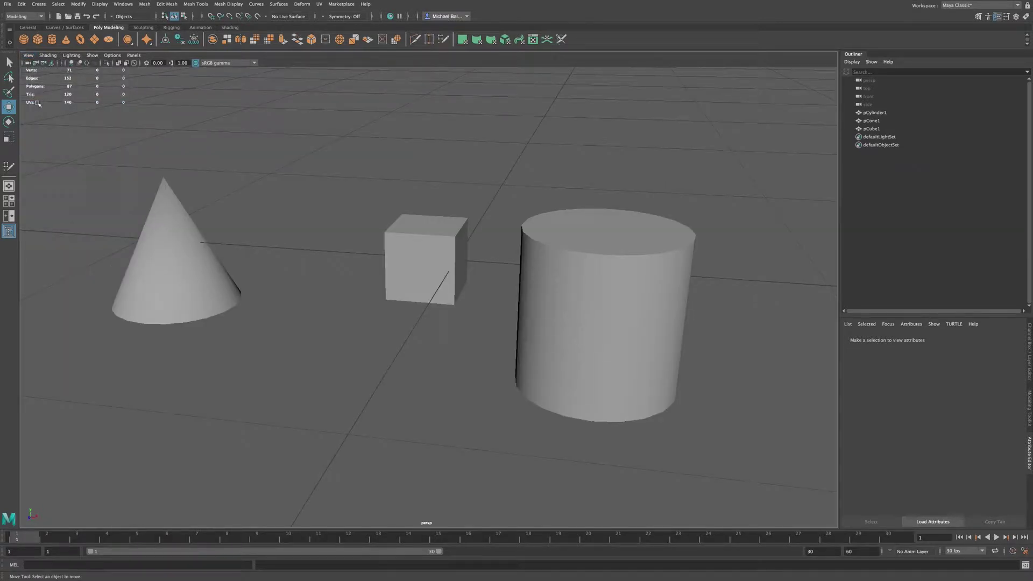
left_click(28, 55)
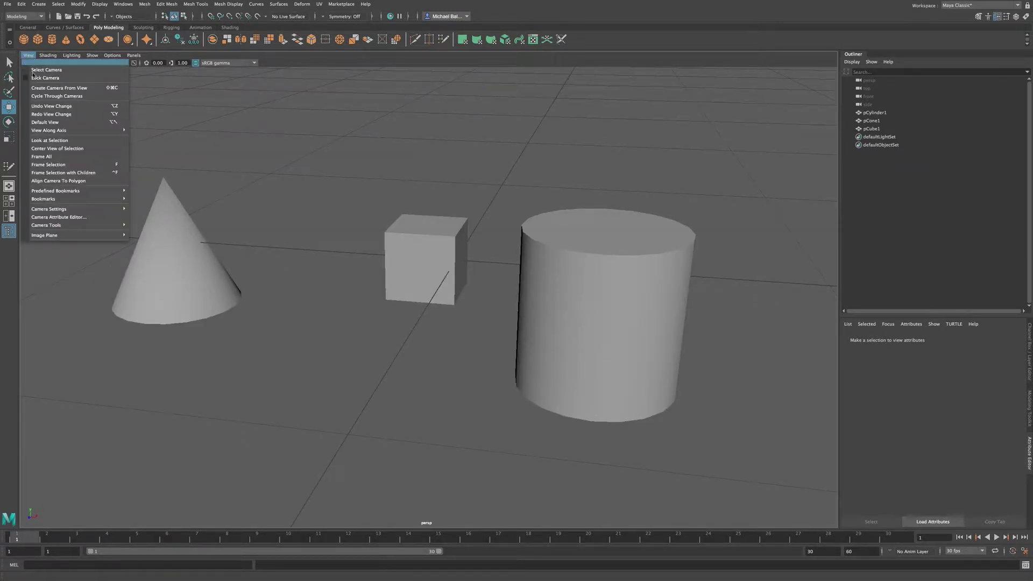
left_click(42, 114)
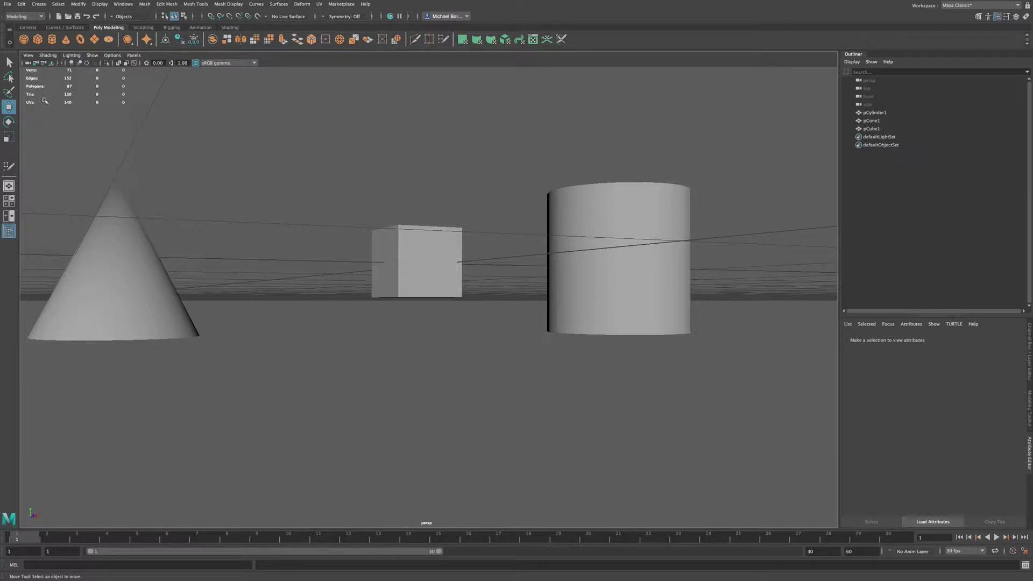
- Reset the camera to Default View and frame all objects with A
left_click(29, 55)
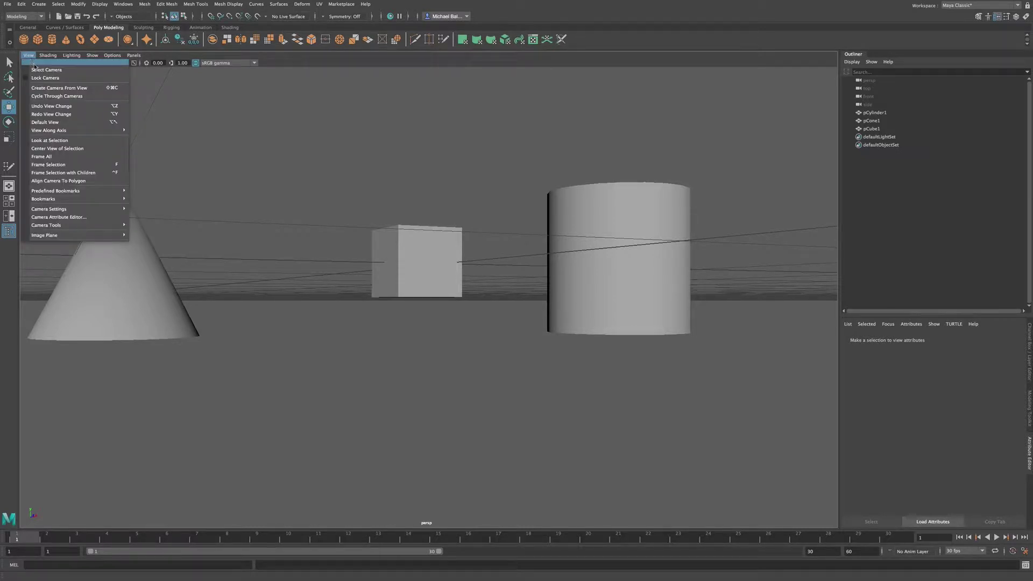
left_click(49, 122)
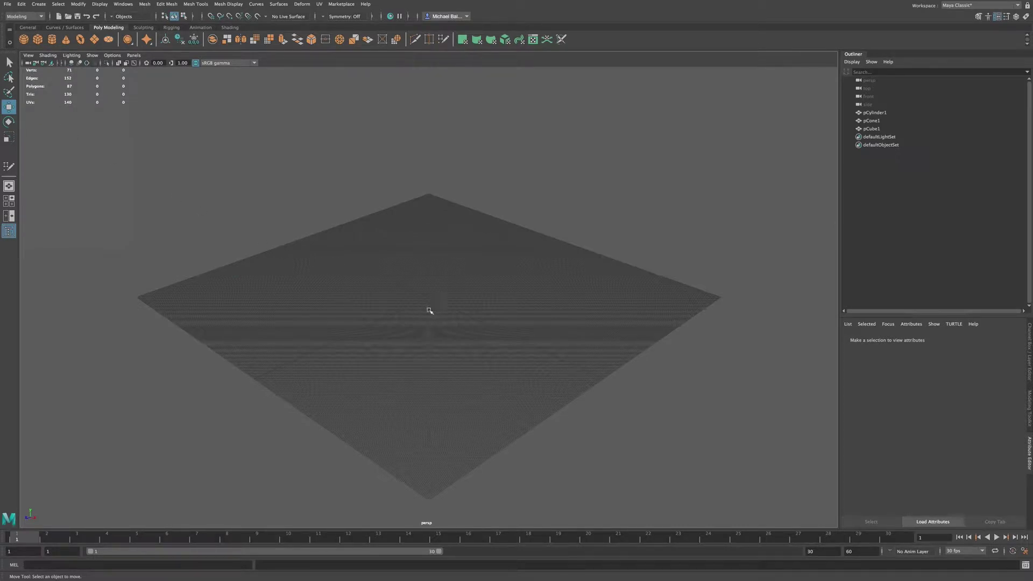
key("a")
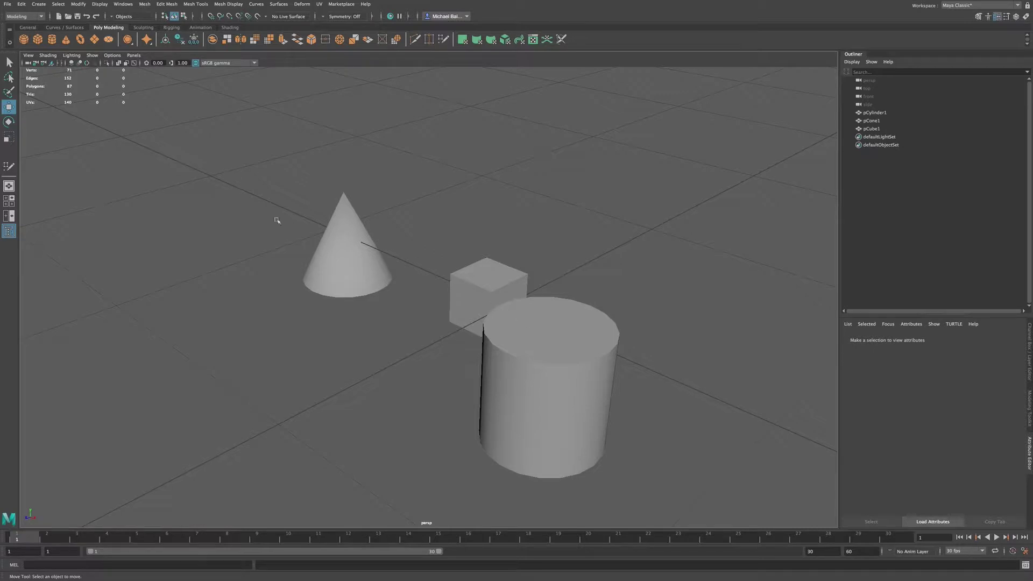
left_click(28, 56)
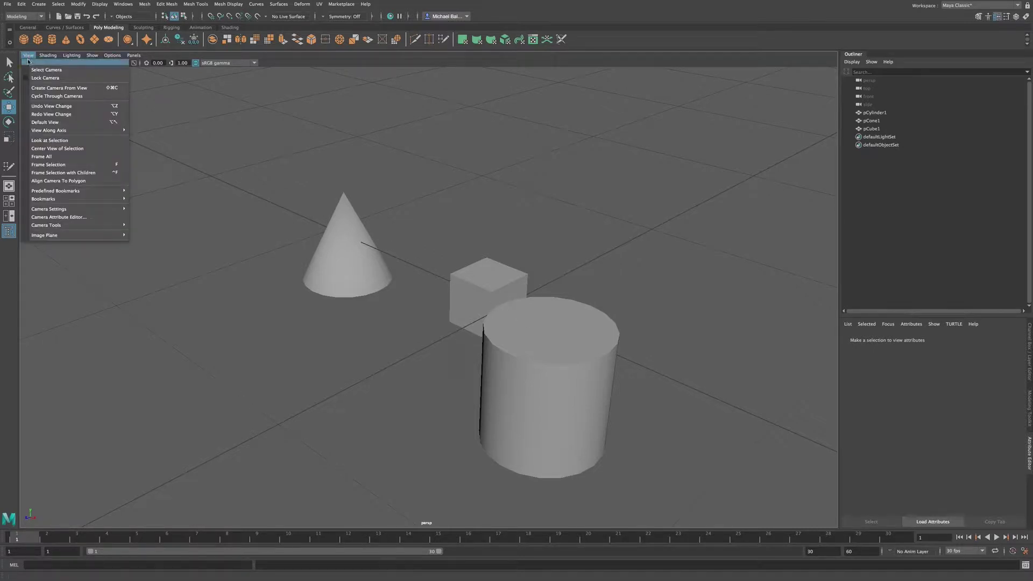
mouse_move(42, 131)
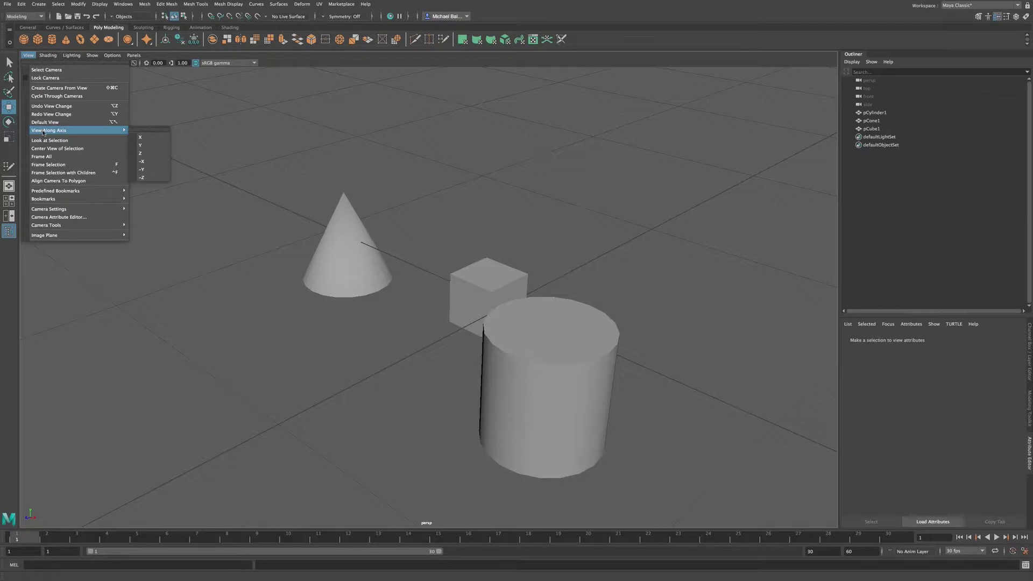
- Look along the X, Y and Z axes in turn, then orbit to an angled view
left_click(140, 137)
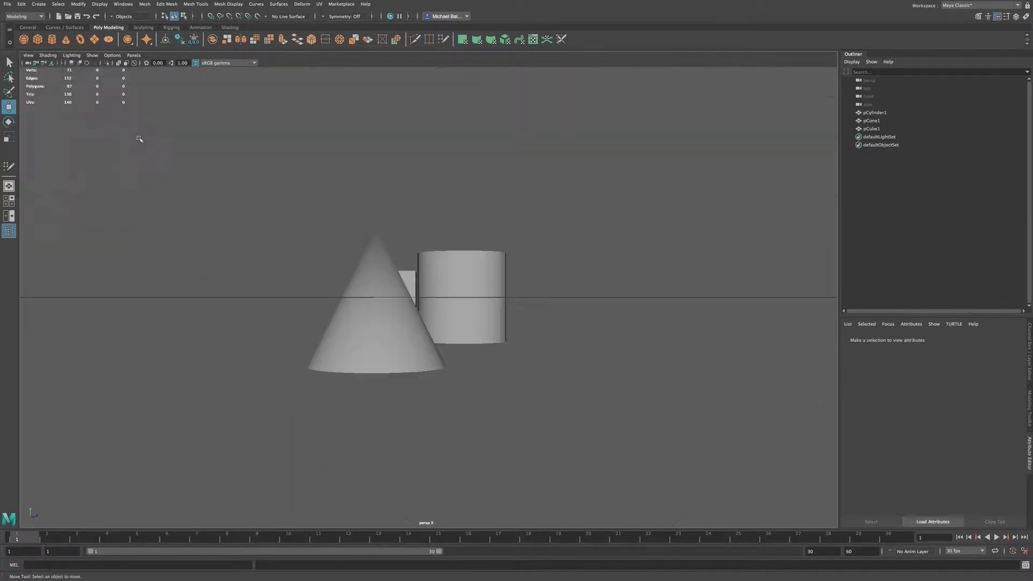
left_click(28, 56)
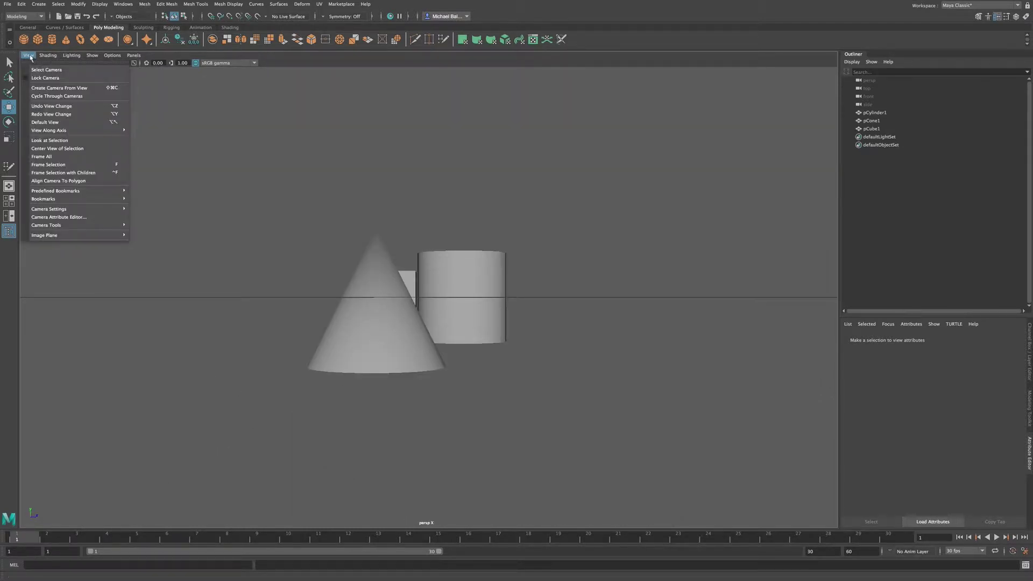
mouse_move(57, 132)
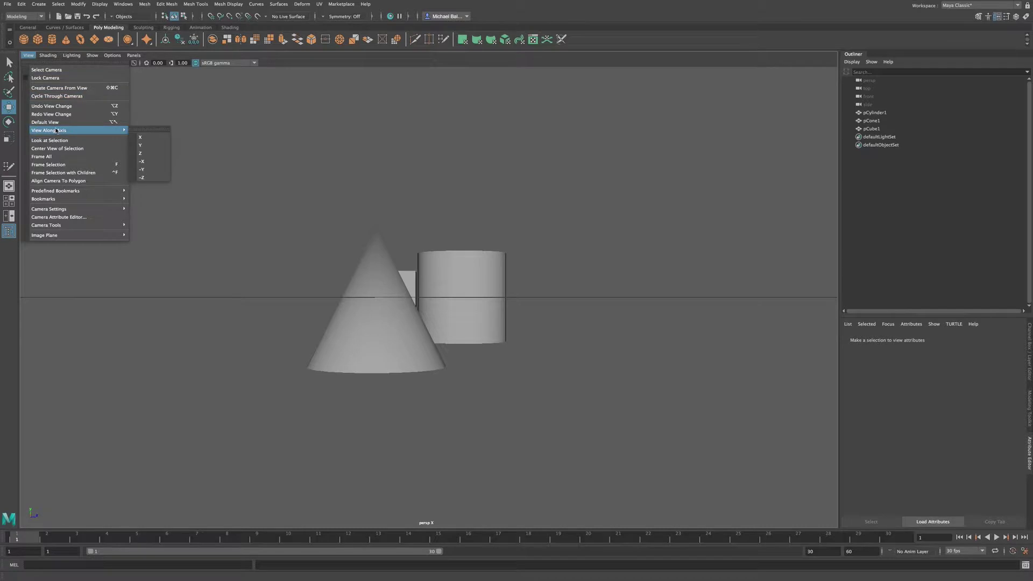
left_click(148, 145)
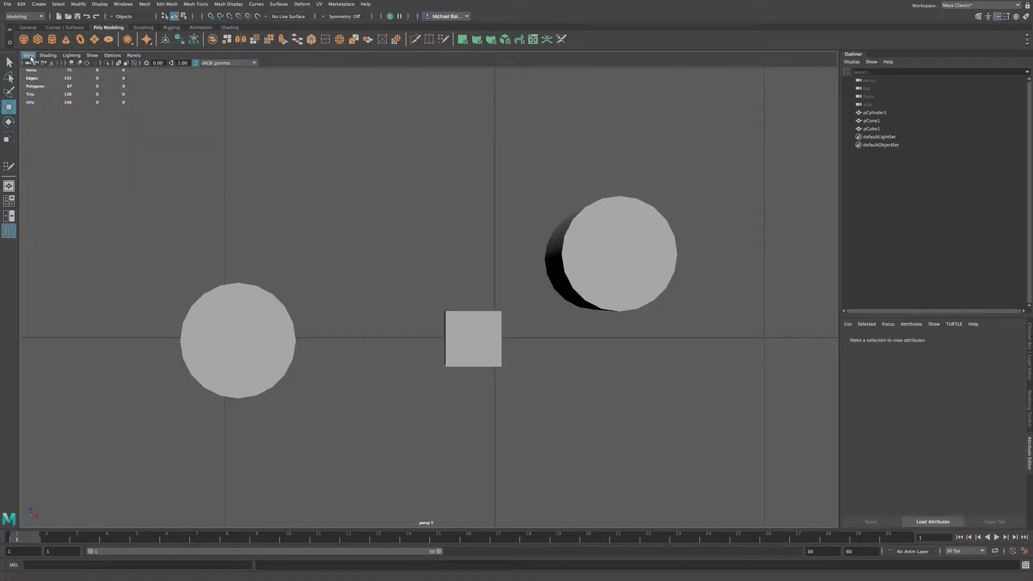
left_click(28, 55)
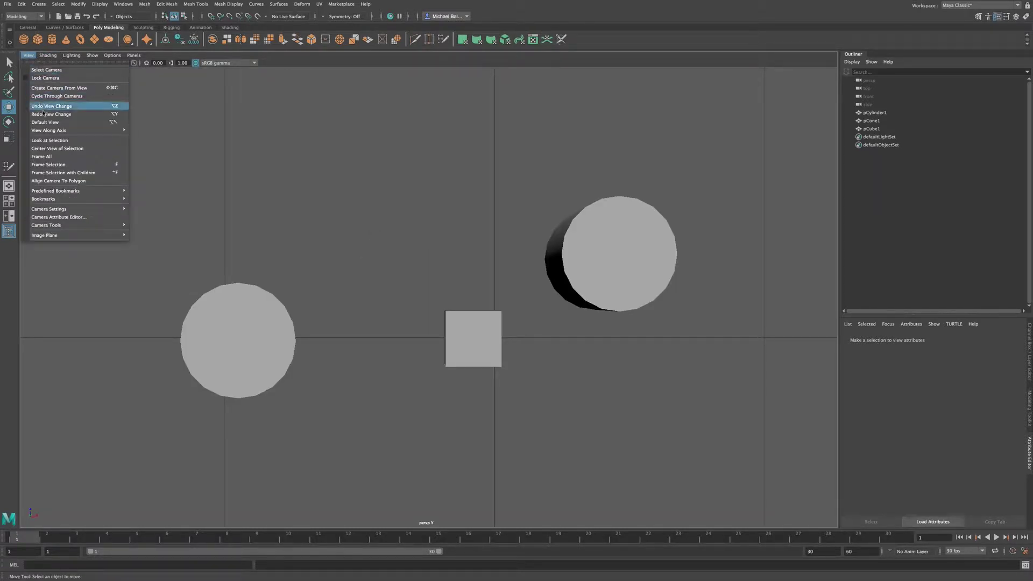
mouse_move(108, 130)
left_click(143, 154)
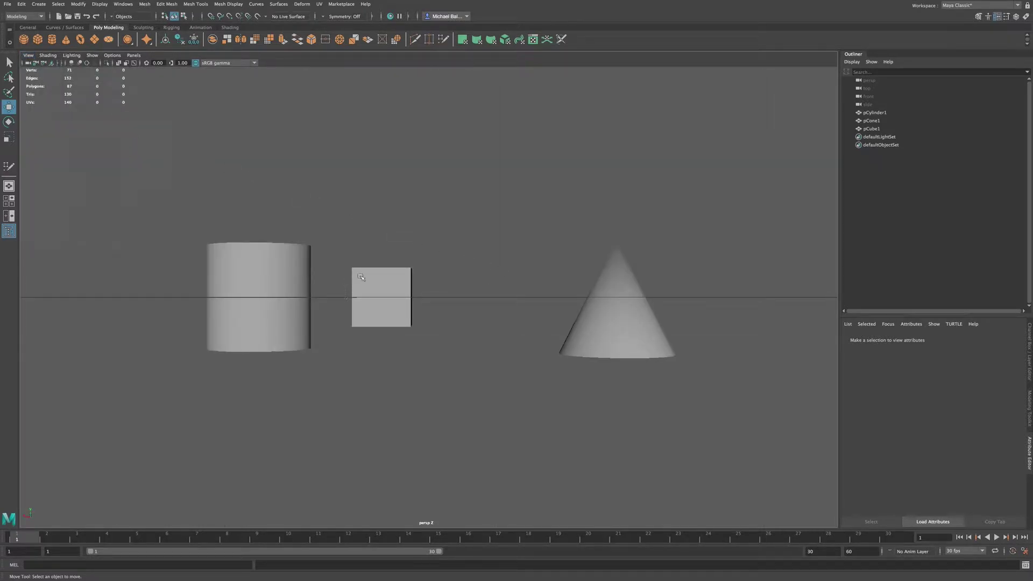
left_click_drag(364, 280, 313, 283, "alt")
left_click(27, 55)
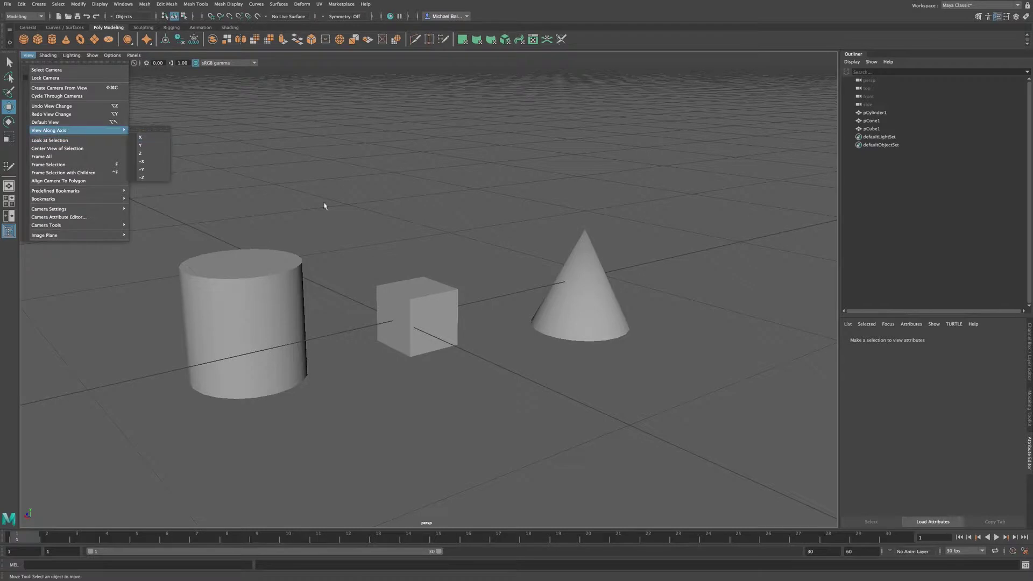
- Select the cone and aim the camera at it with Look at Selection
left_click(570, 275)
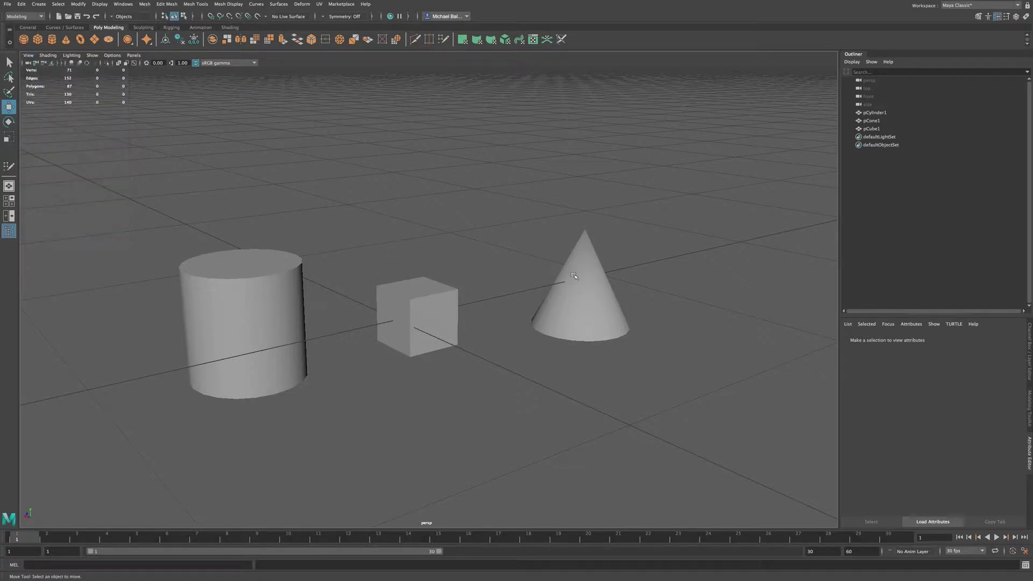
left_click(570, 275)
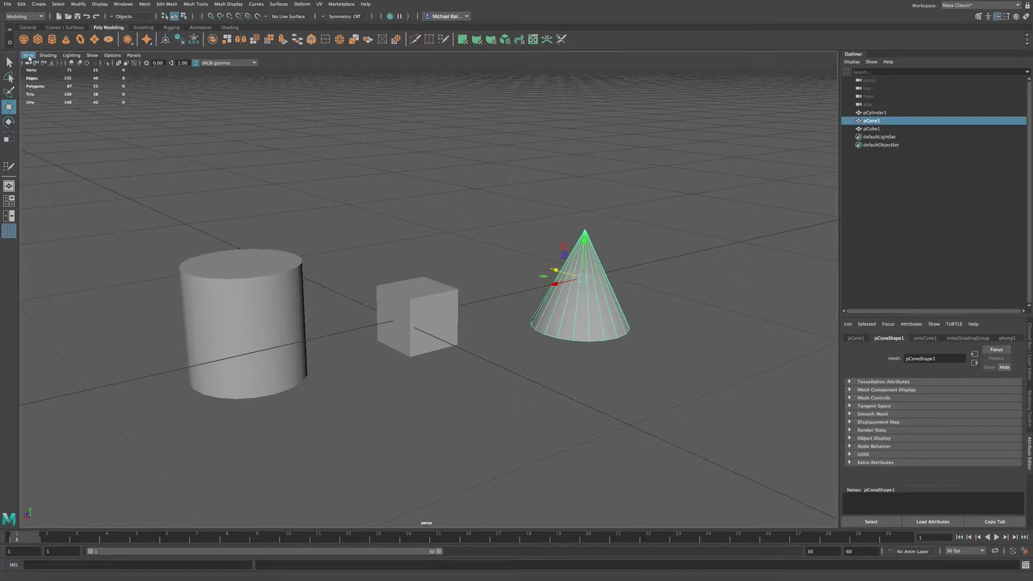
left_click(28, 55)
left_click(42, 140)
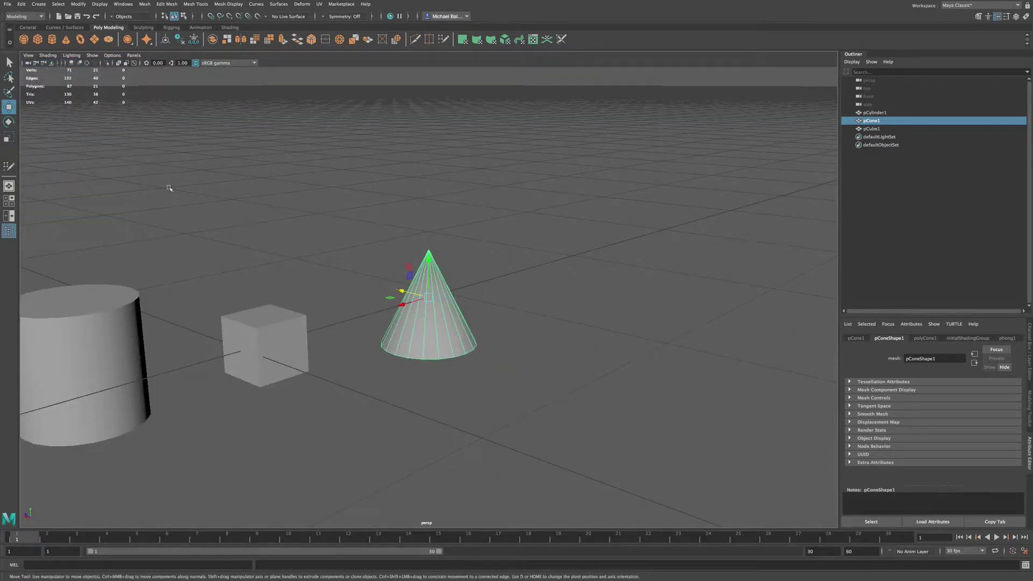
left_click(29, 55)
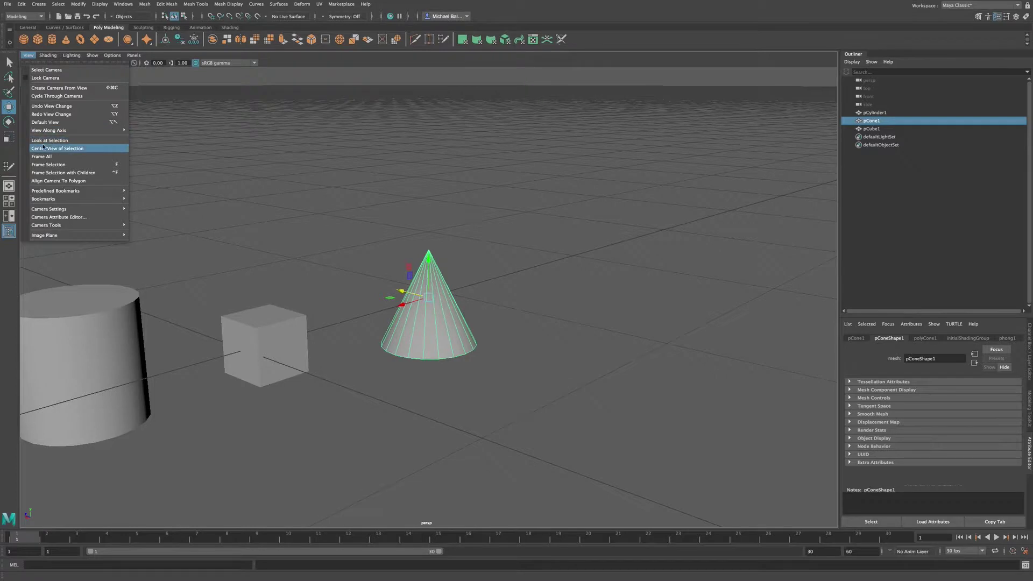
- Select the cube, centre the view on it, then Frame All
left_click(243, 198)
left_click(294, 327)
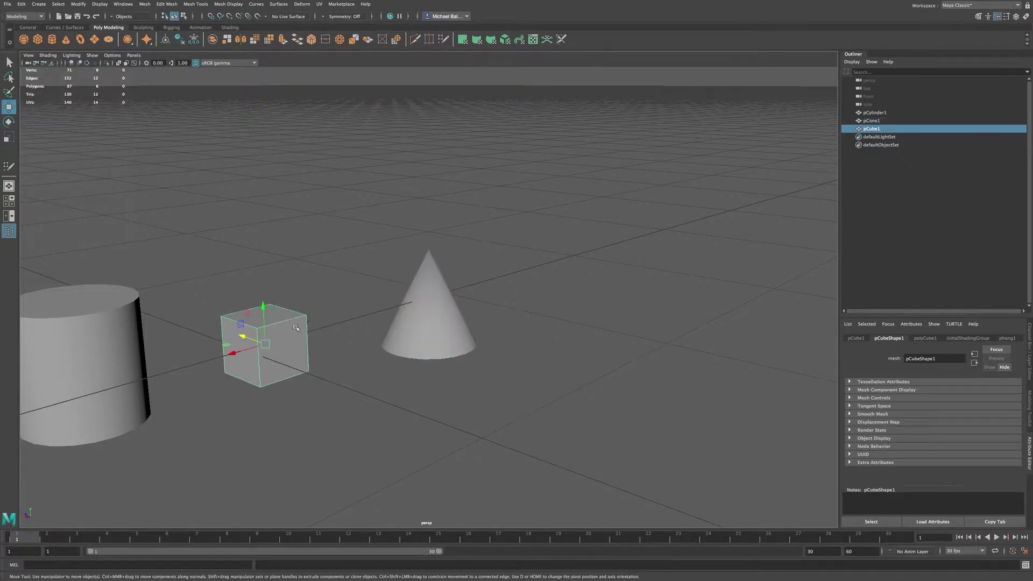
left_click(28, 55)
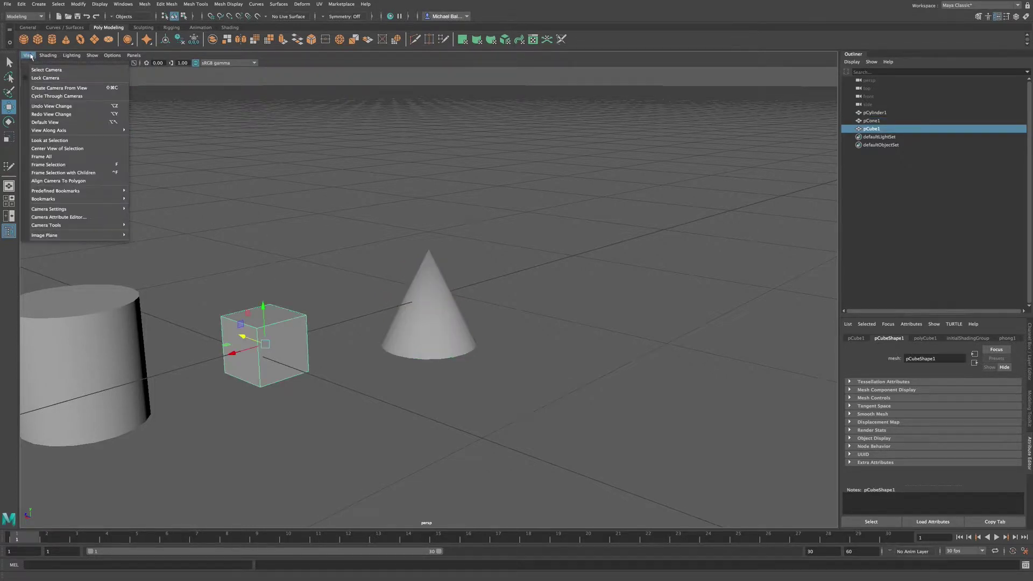
left_click(41, 148)
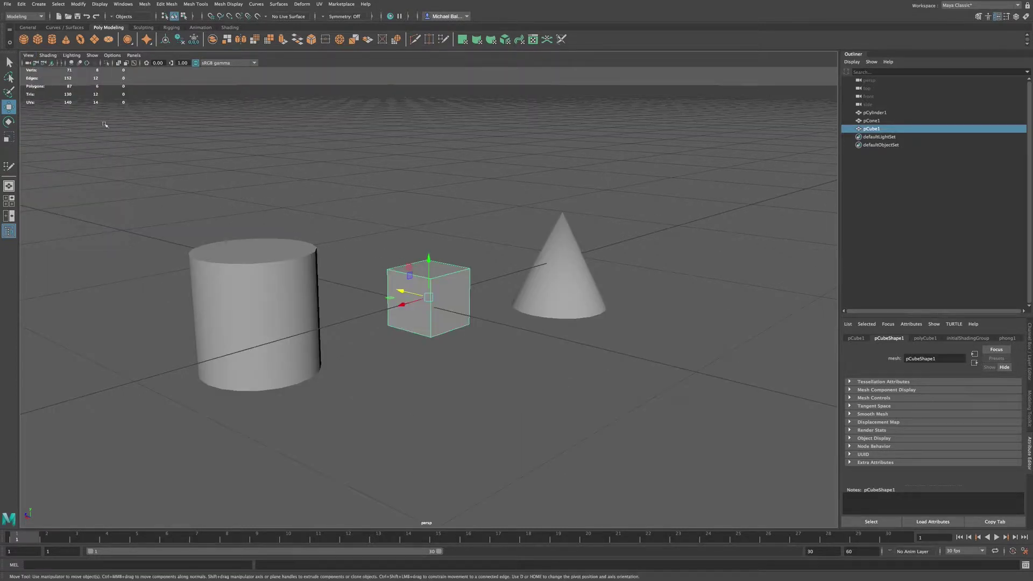
left_click(28, 56)
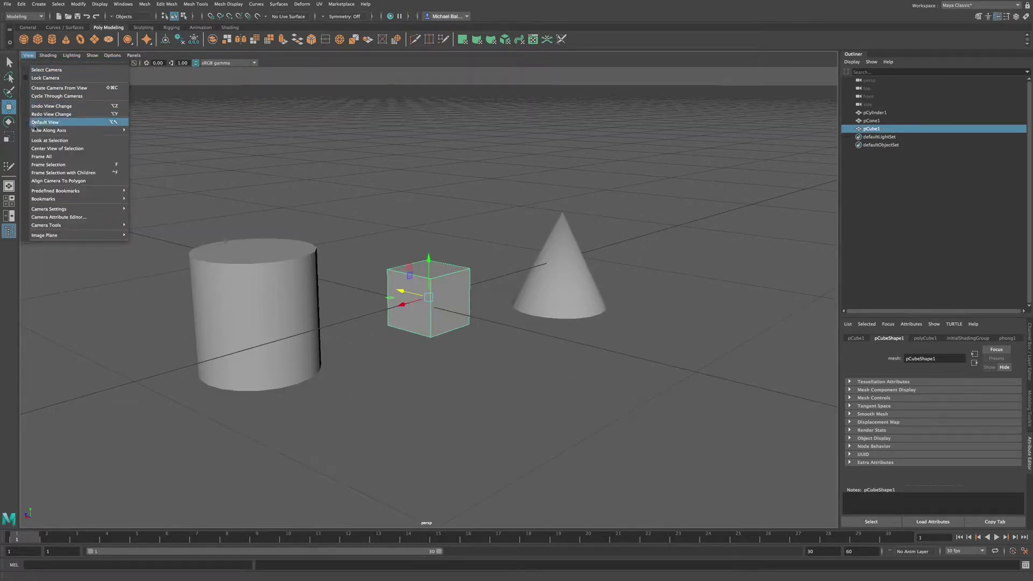
left_click(39, 156)
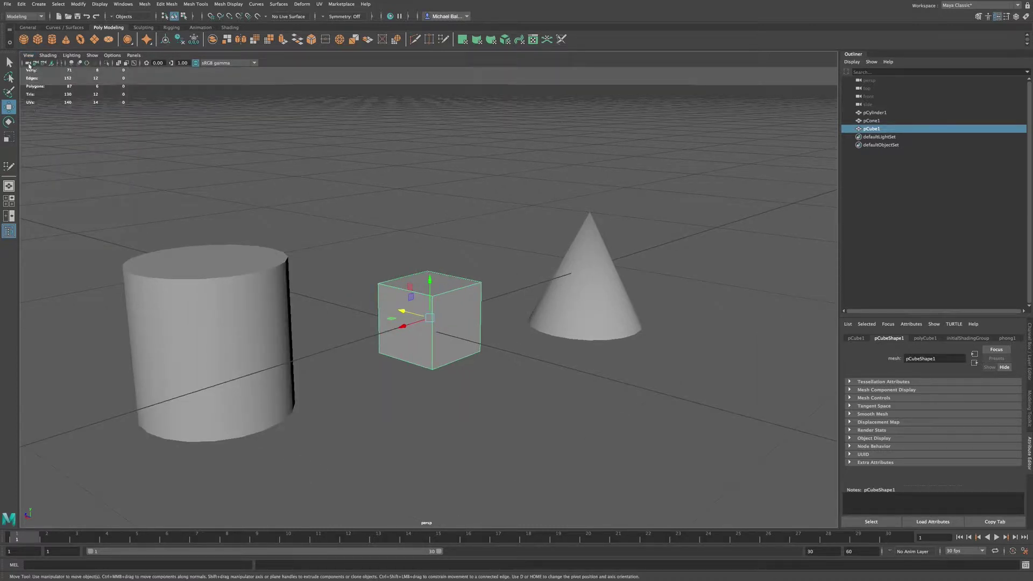
- Select the cone and zoom in on it with Frame Selection
left_click(29, 56)
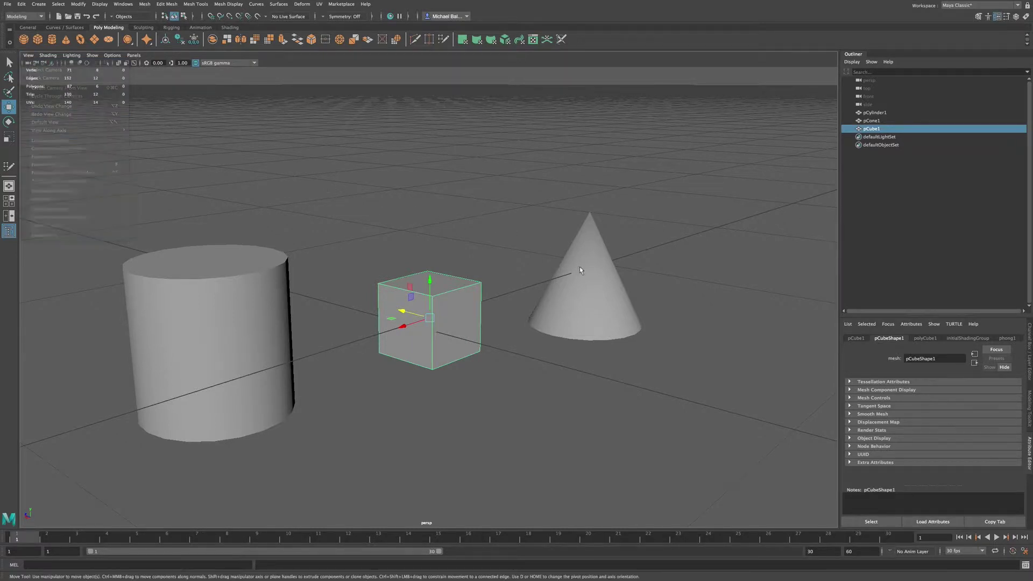
left_click(586, 273)
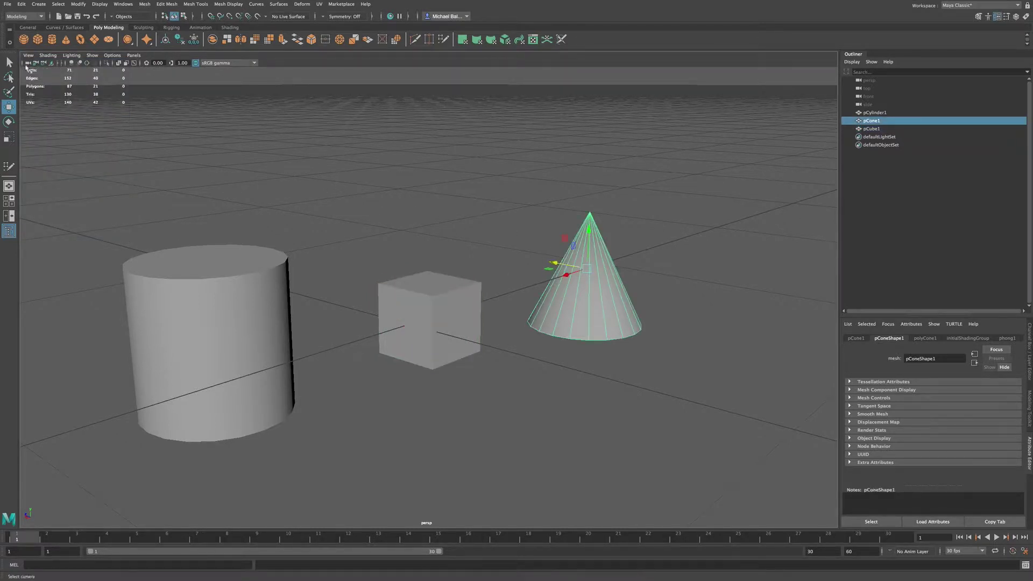
left_click(28, 54)
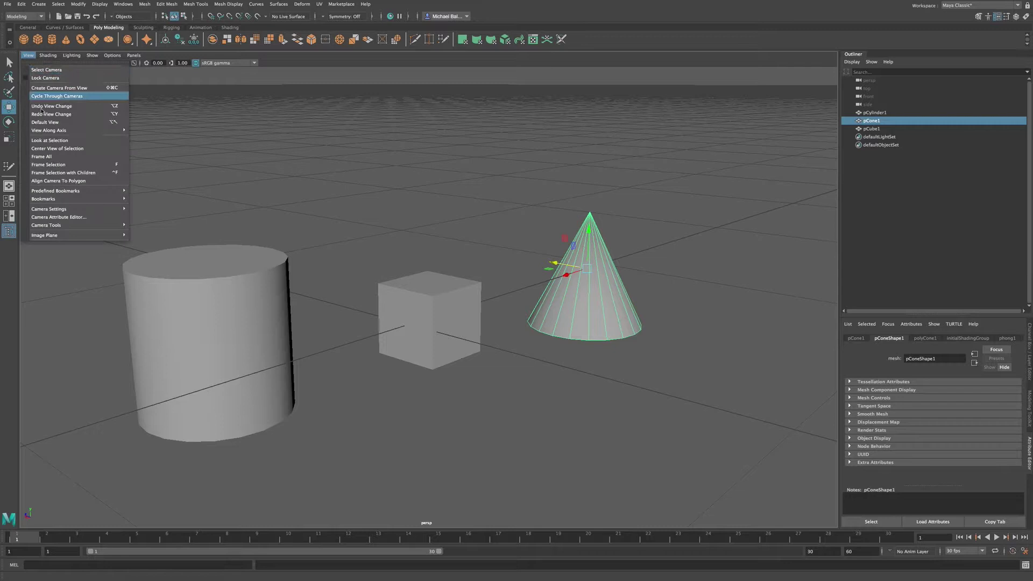
left_click(47, 164)
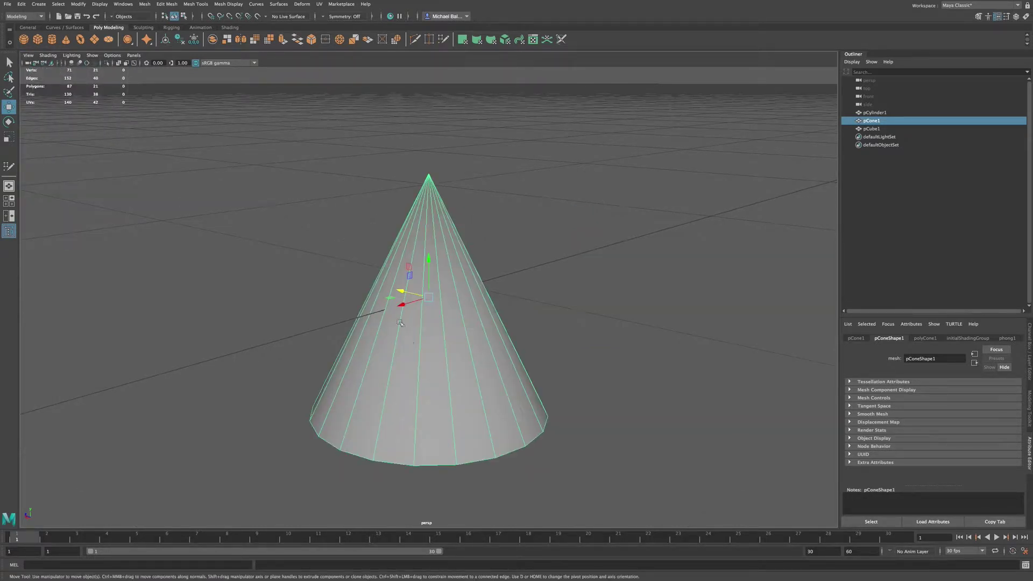
- Dolly the camera back from the cone until the cube and cylinder reappear
left_click(28, 55)
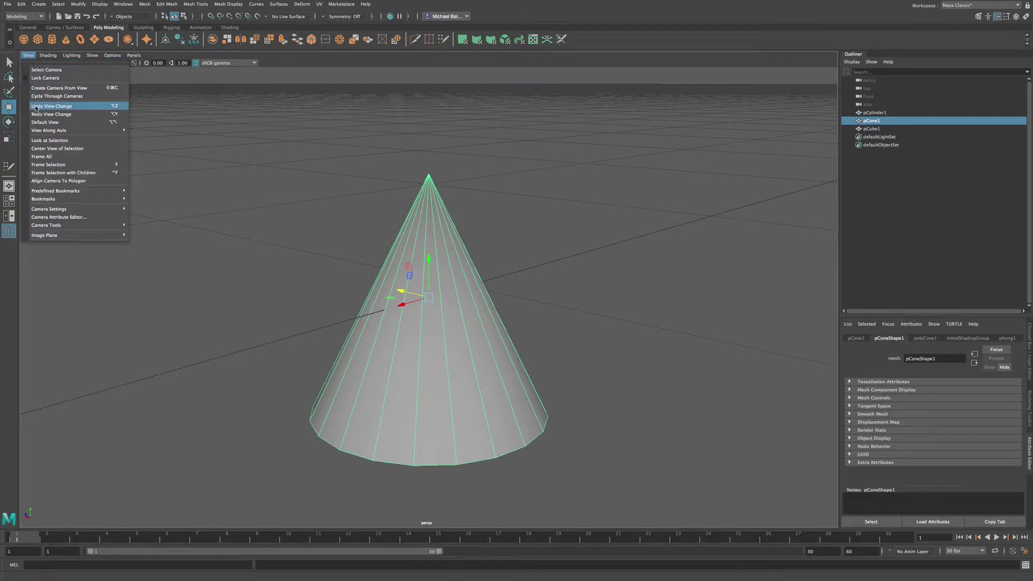
key("Escape")
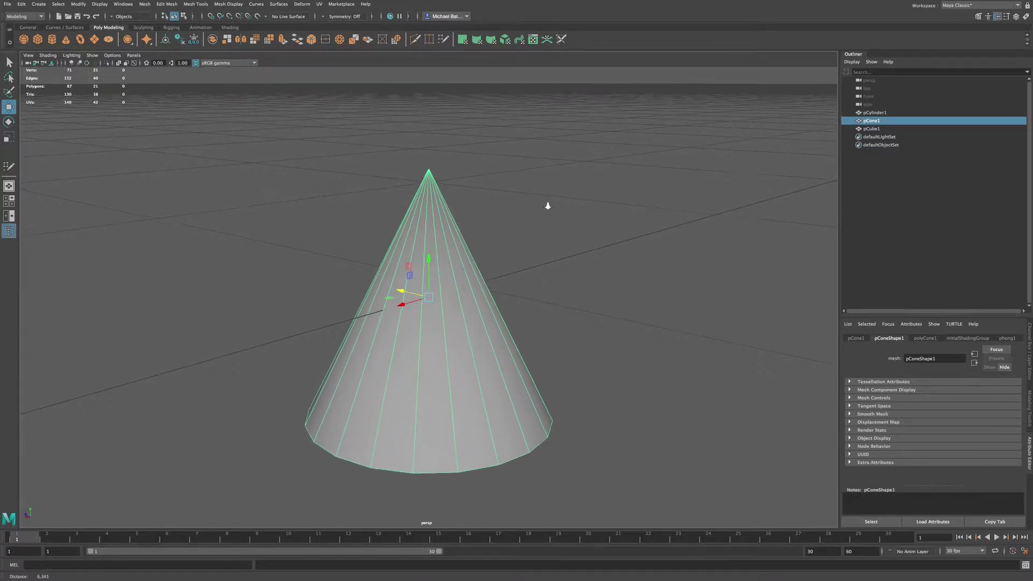
right_click_drag(491, 219, 75, 291, "alt")
left_click(29, 55)
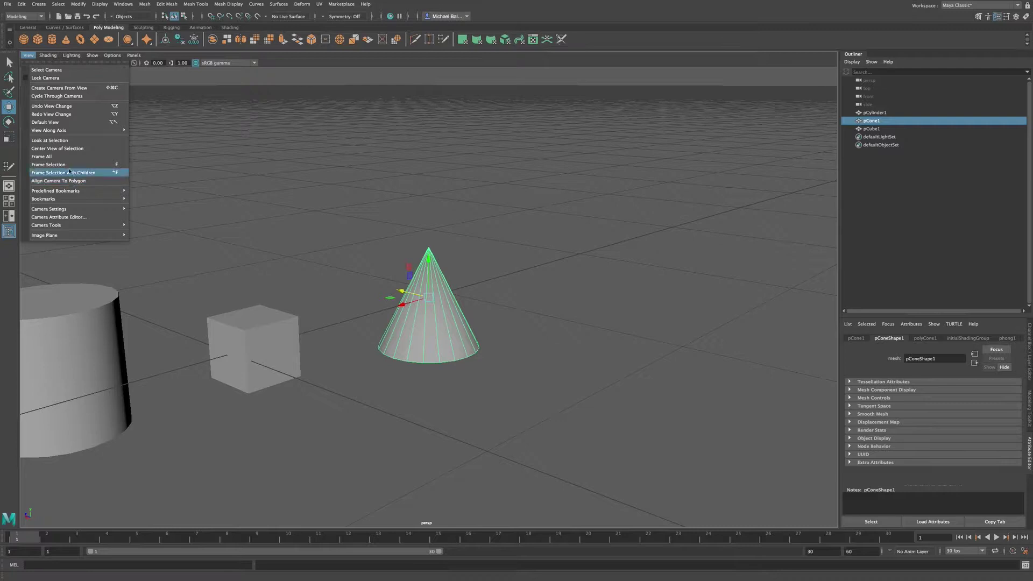
- Select the cube and pick its front face in face selection mode
left_click(162, 135)
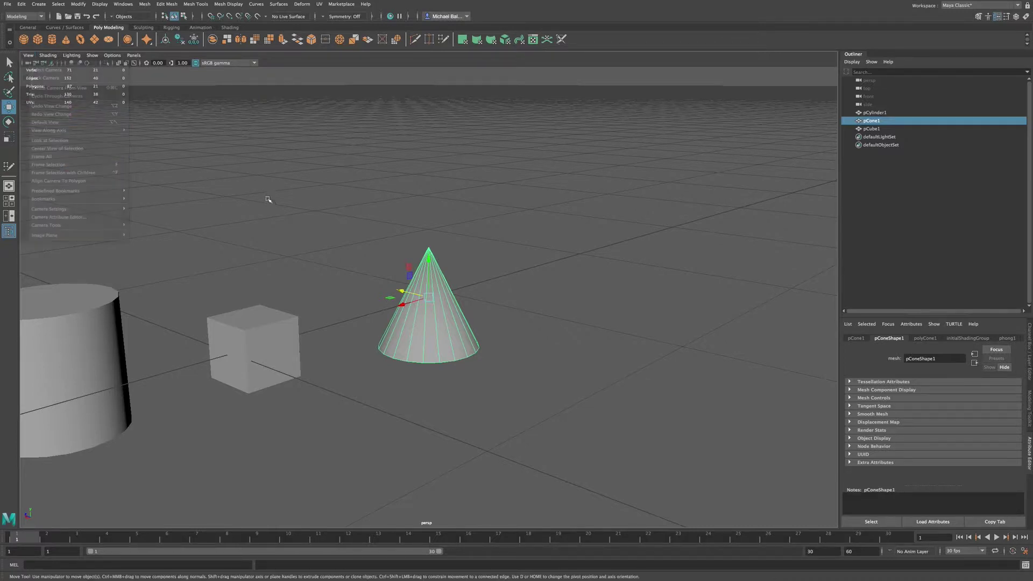
left_click(274, 348)
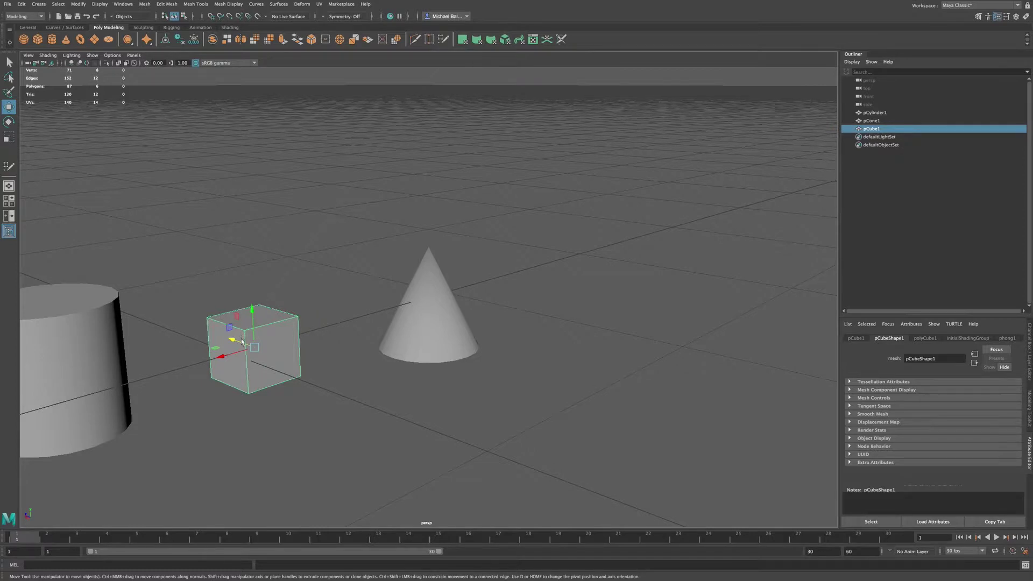
right_click(269, 326)
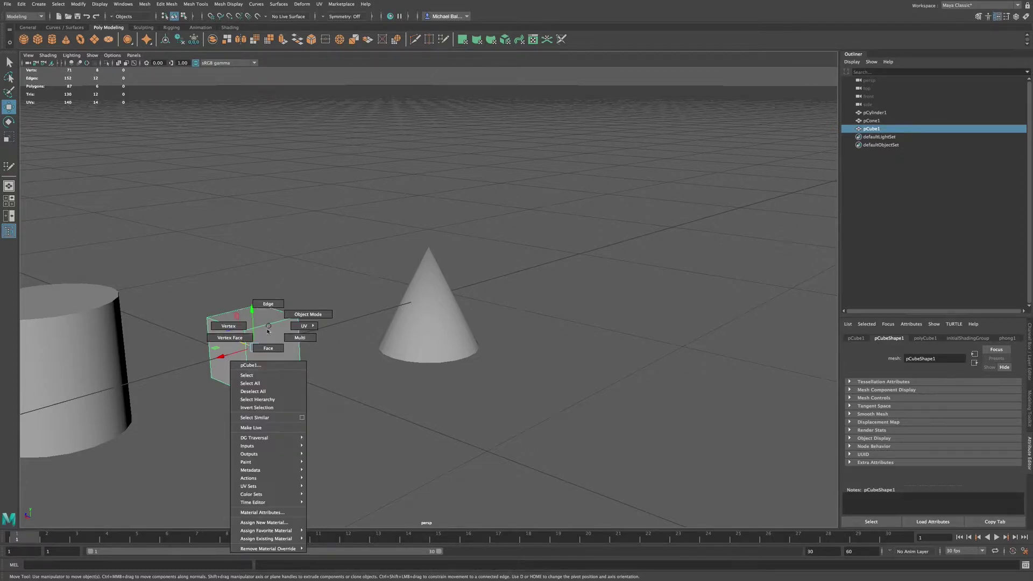
left_click(268, 349)
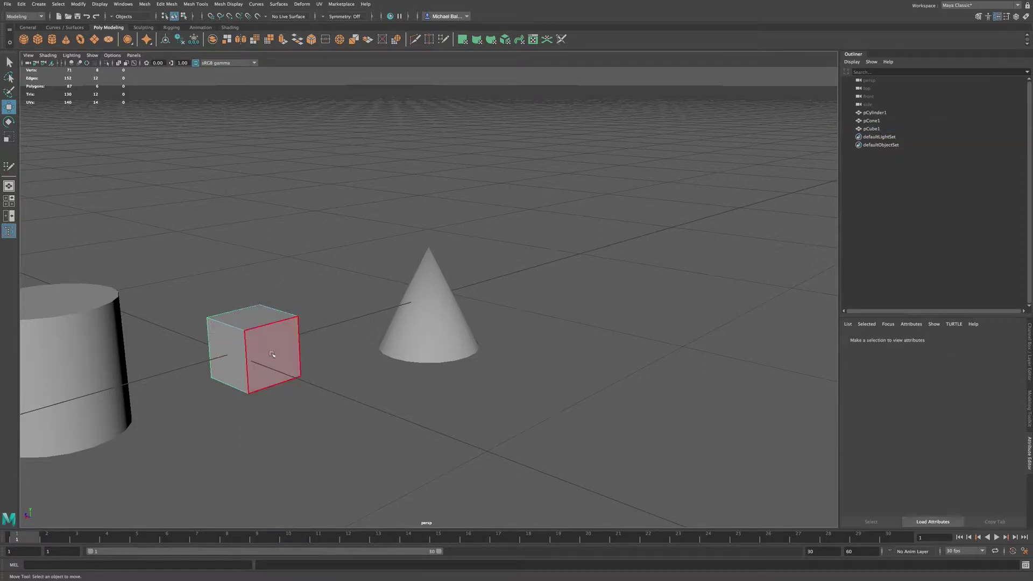
left_click(281, 348)
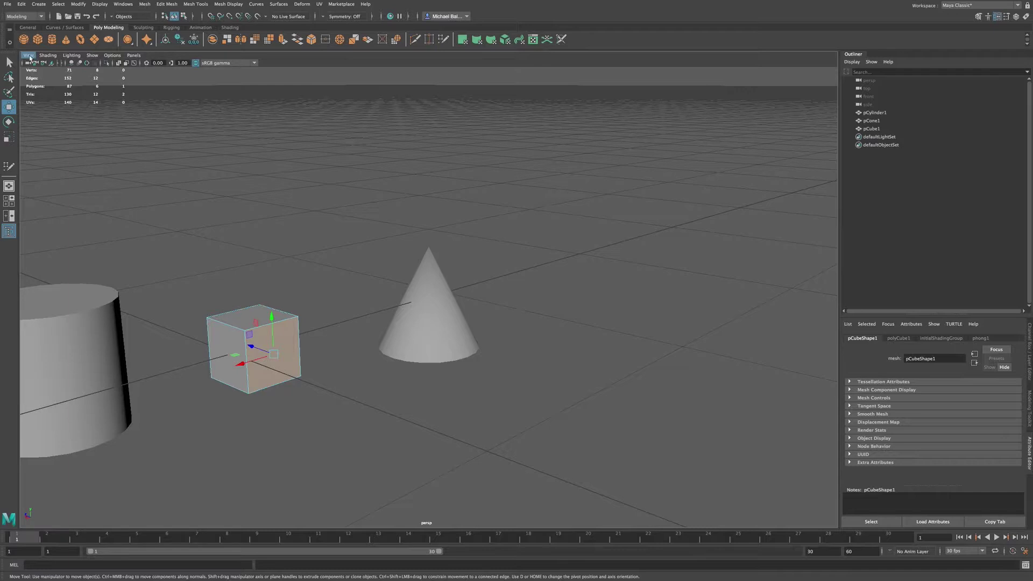
- Align the camera to the selected face, then dolly out to show the cylinder too
left_click(30, 56)
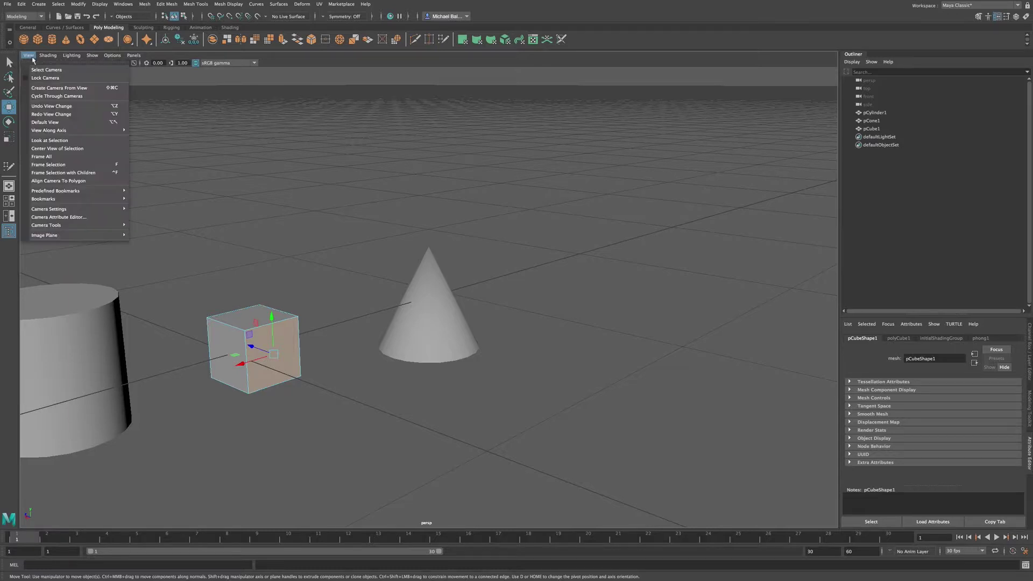
left_click(42, 181)
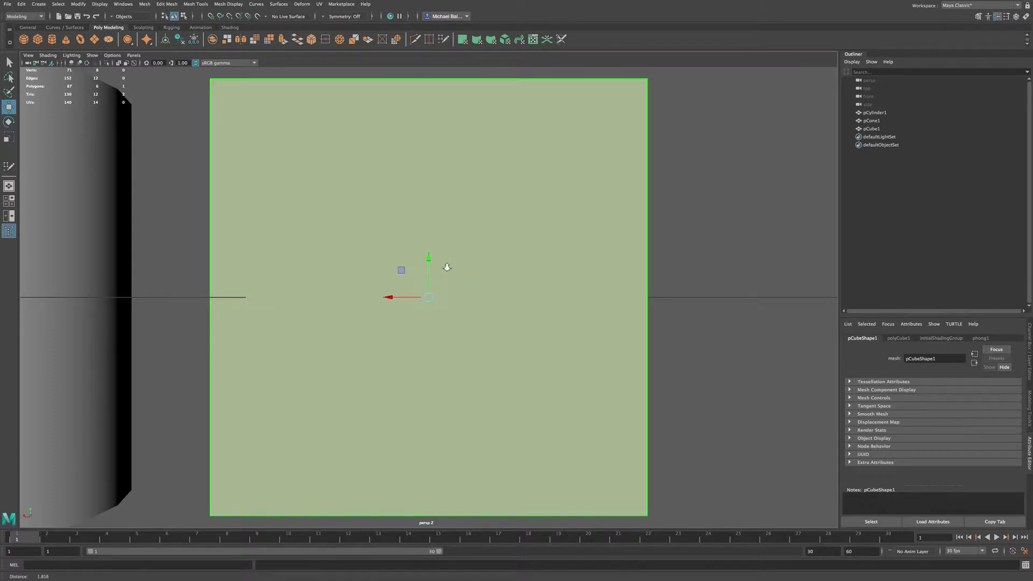
right_click_drag(447, 266, 129, 301, "alt")
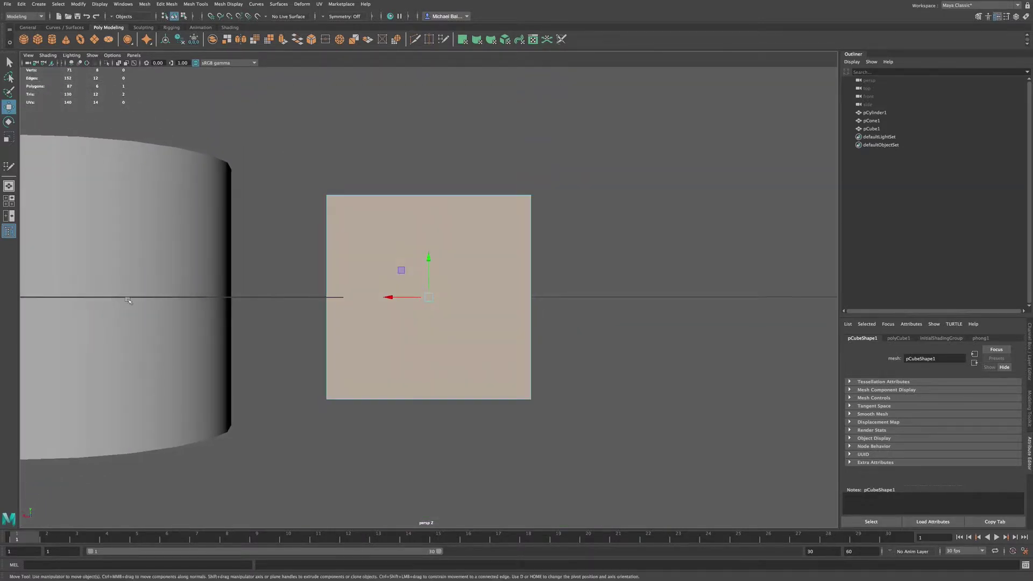
right_click_drag(473, 281, 371, 288, "alt")
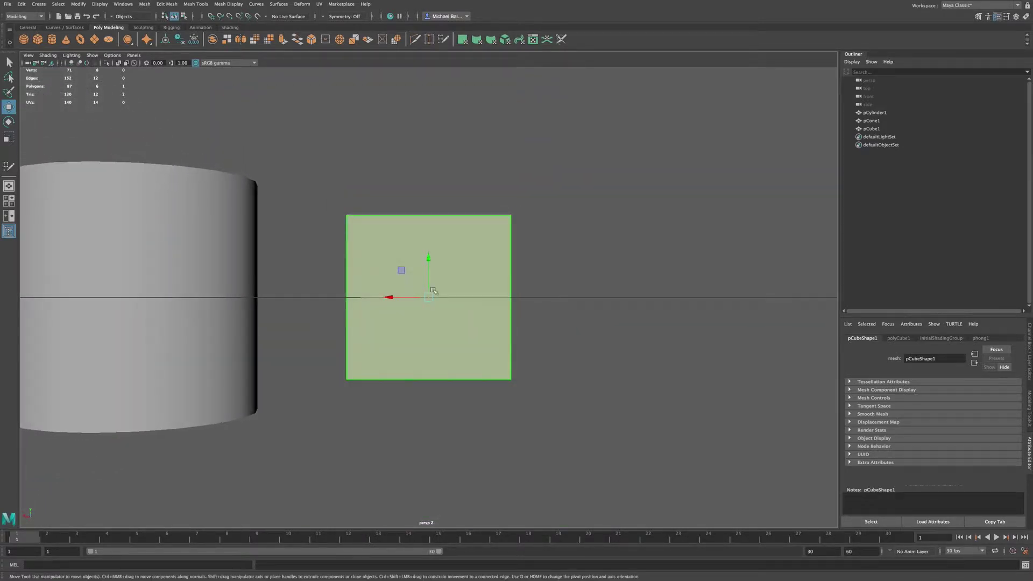
right_click_drag(452, 282, 420, 292, "alt")
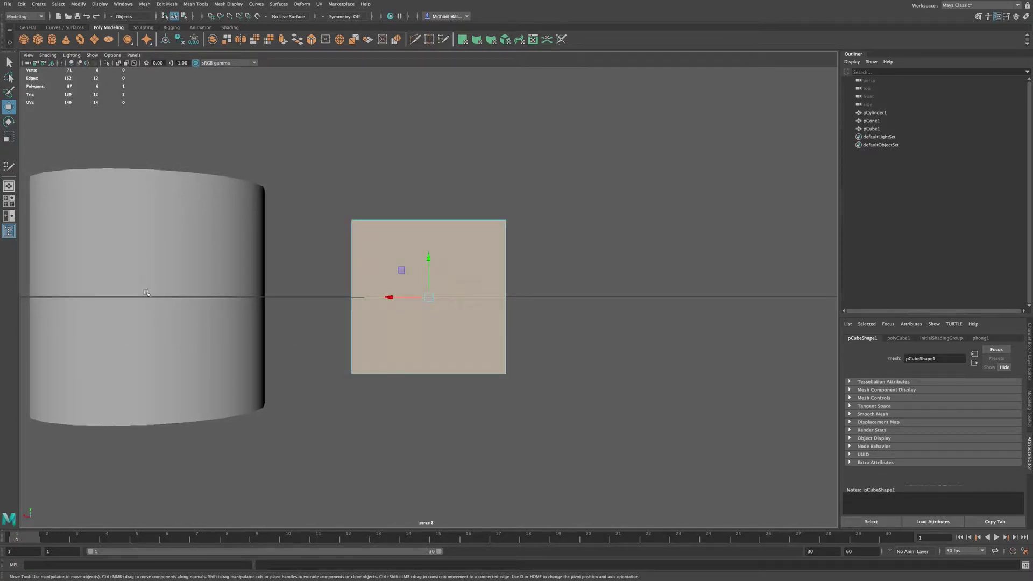
left_click(29, 55)
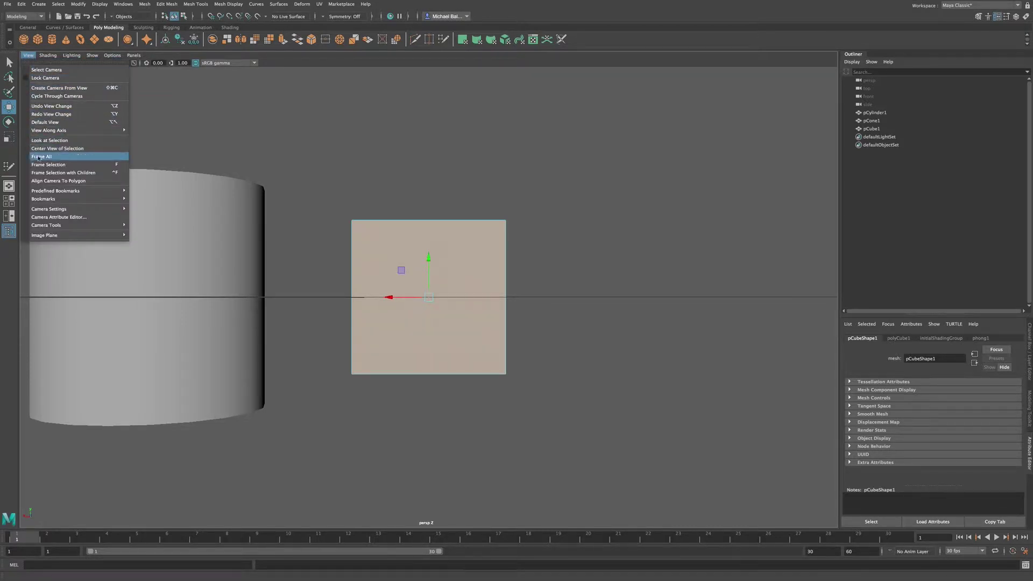
- Switch to the four-pane layout and briefly maximize the side view
mouse_move(49, 192)
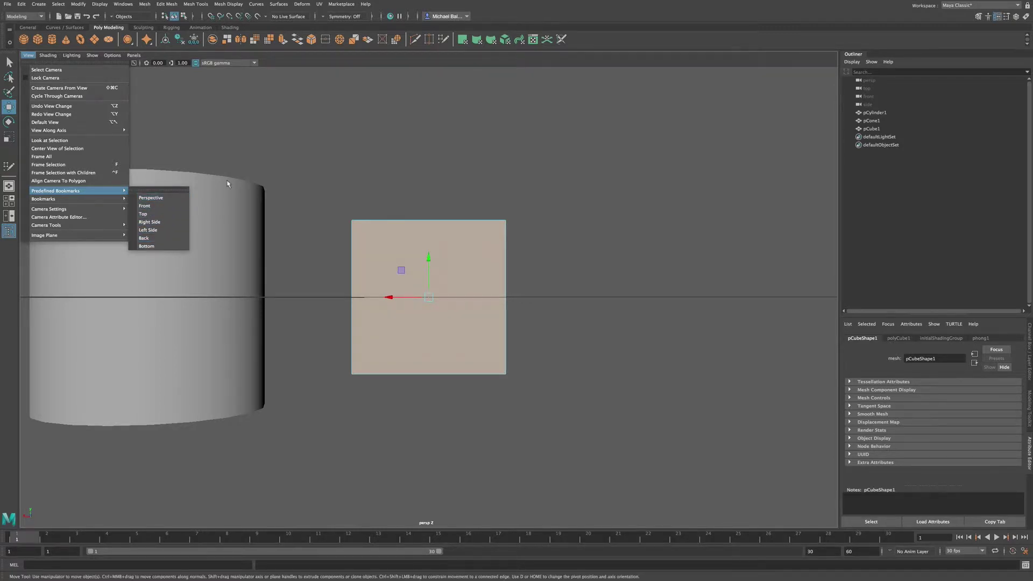
left_click(261, 166)
key("space")
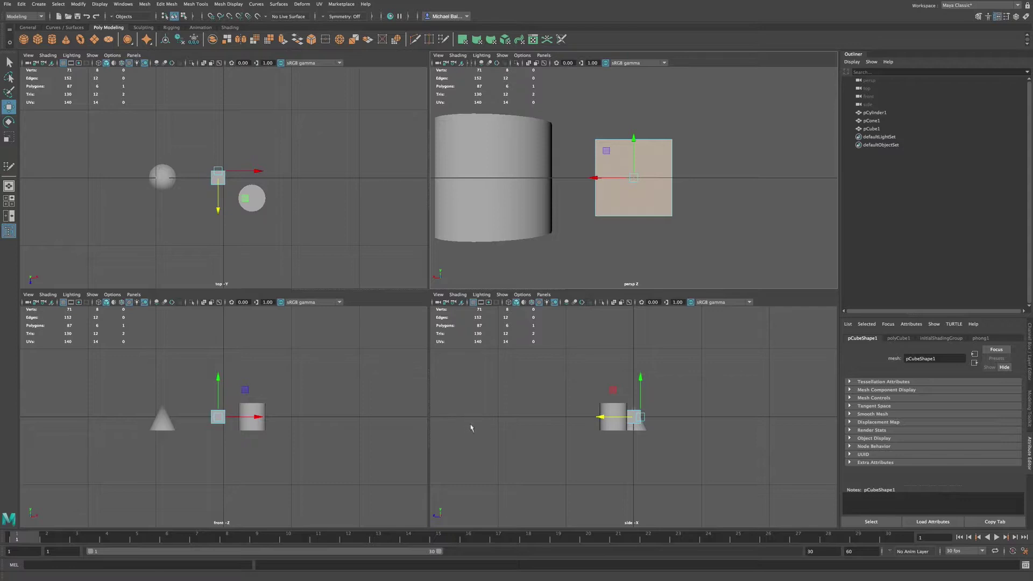
key("space")
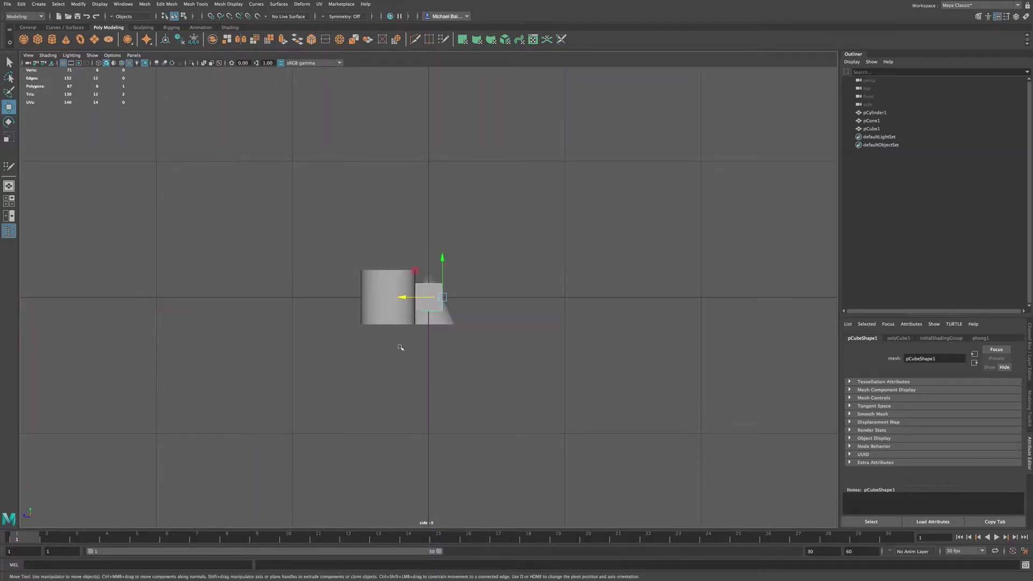
key("space")
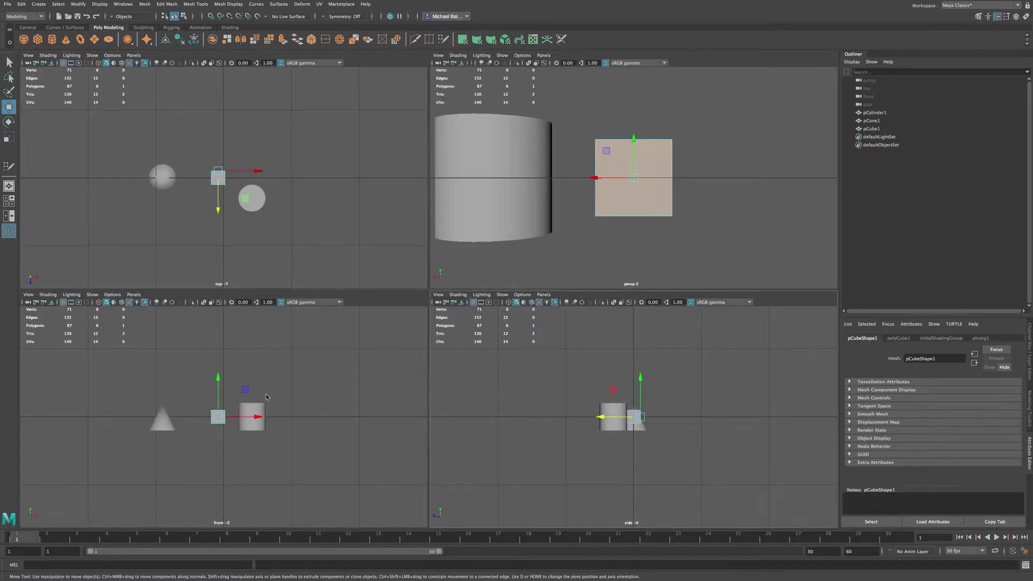
- Maximize the top view, then the perspective view, and orbit down toward the cube
key("space")
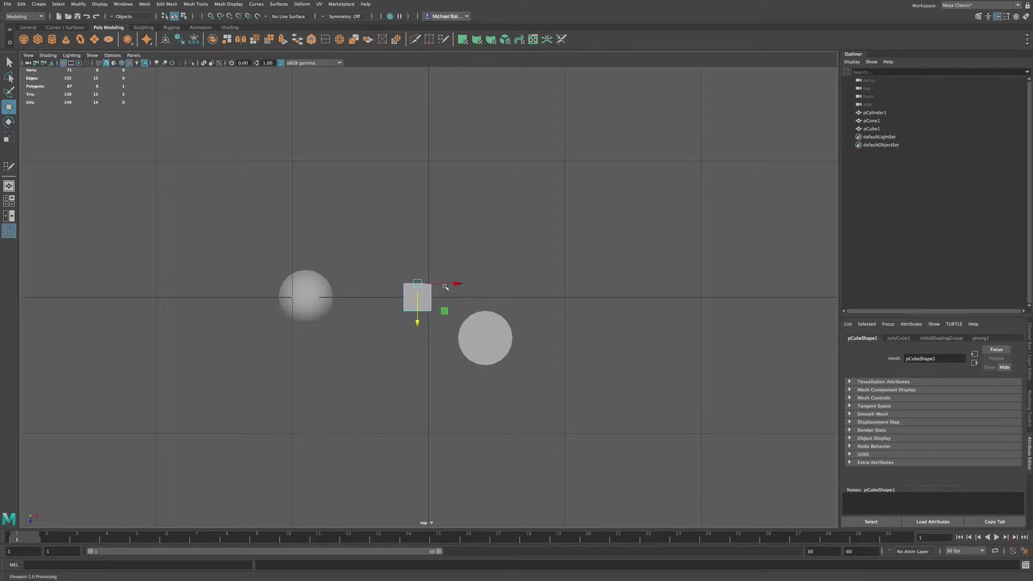
key("space")
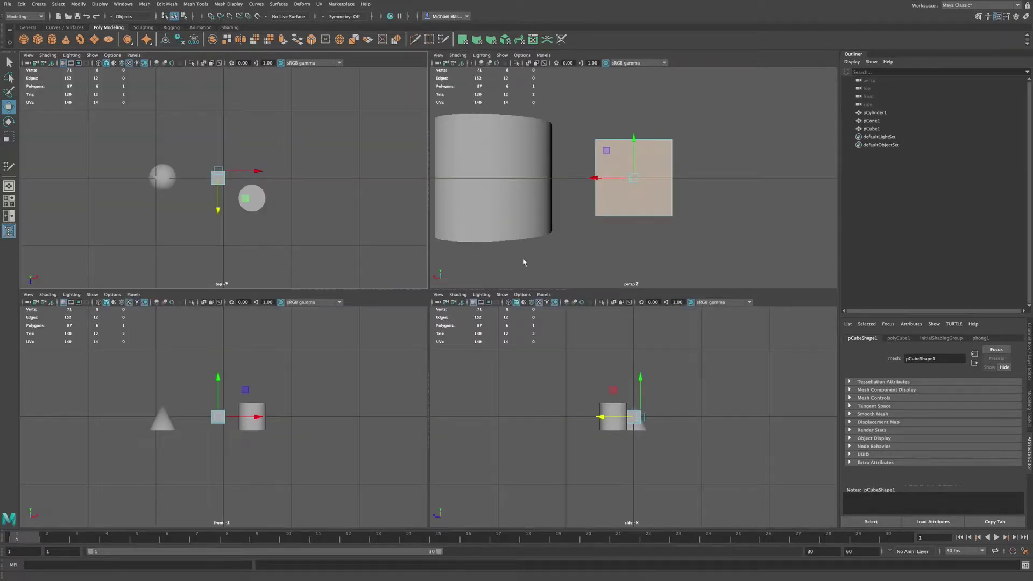
key("space")
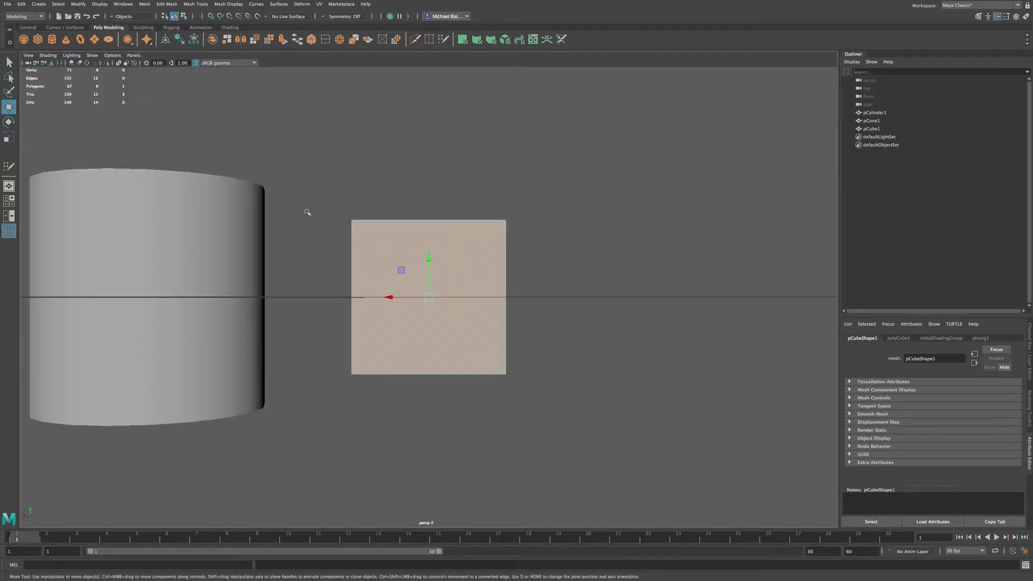
left_click_drag(307, 212, 416, 280, "alt")
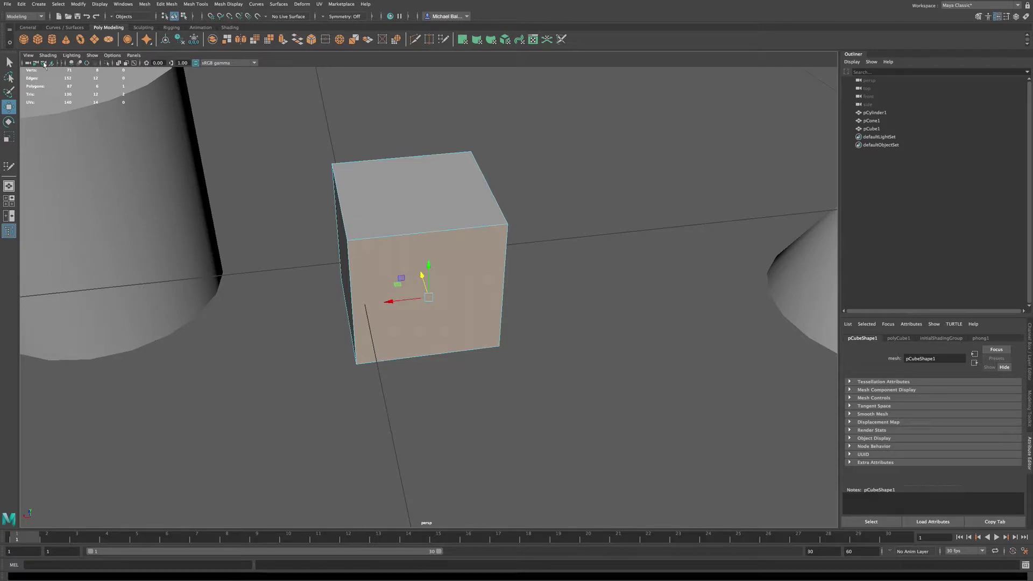
- Save the current perspective angle as camera bookmark cameraView1 via Edit Bookmarks, then orbit further
left_click(28, 56)
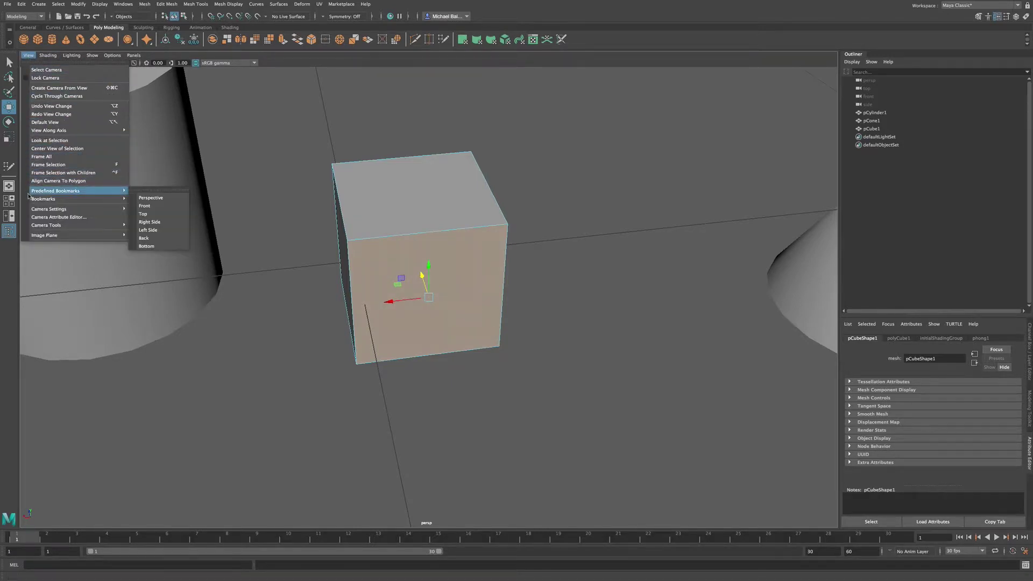
mouse_move(36, 198)
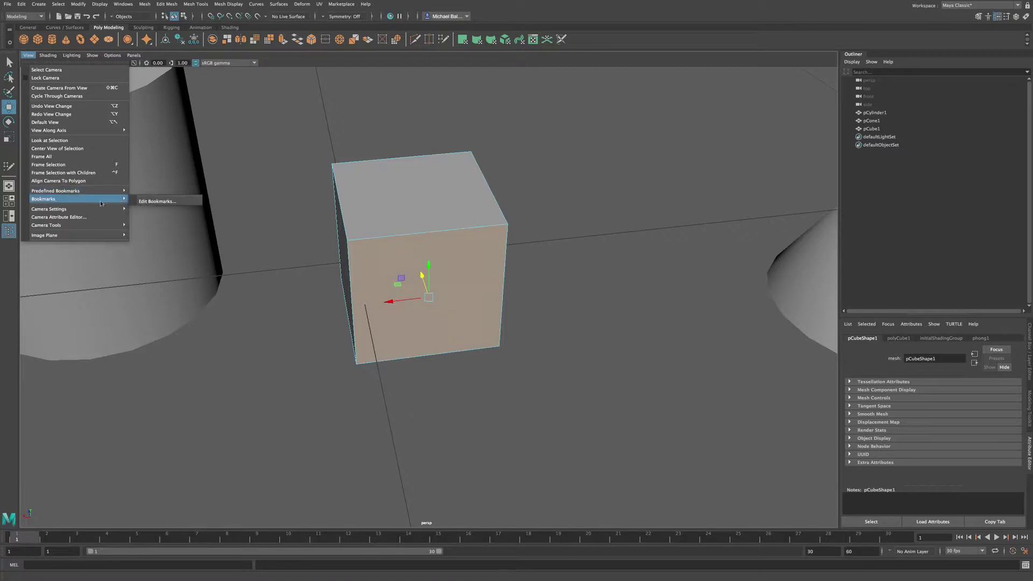
left_click(143, 201)
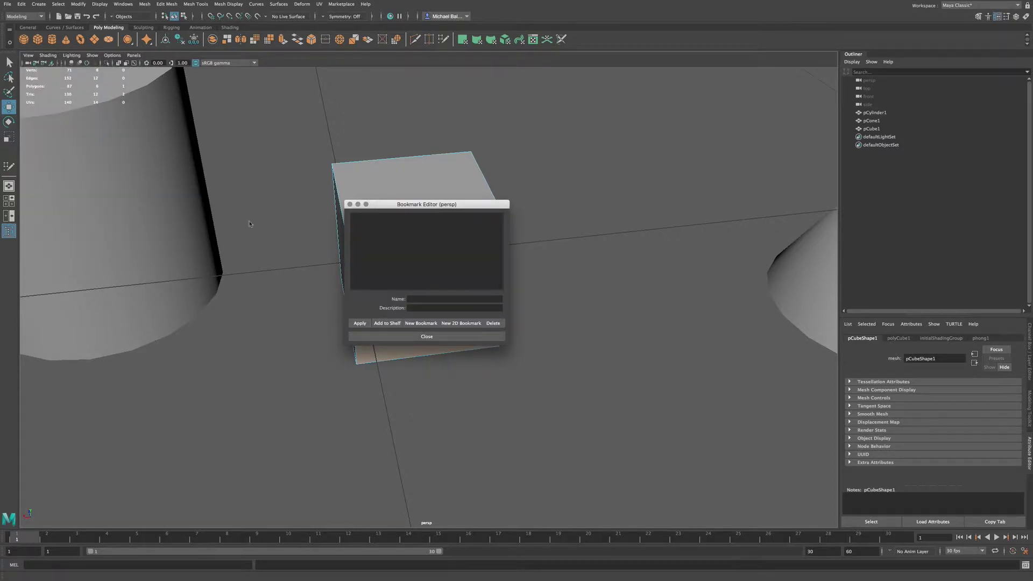
left_click(410, 297)
type("1")
left_click(359, 323)
left_click(422, 323)
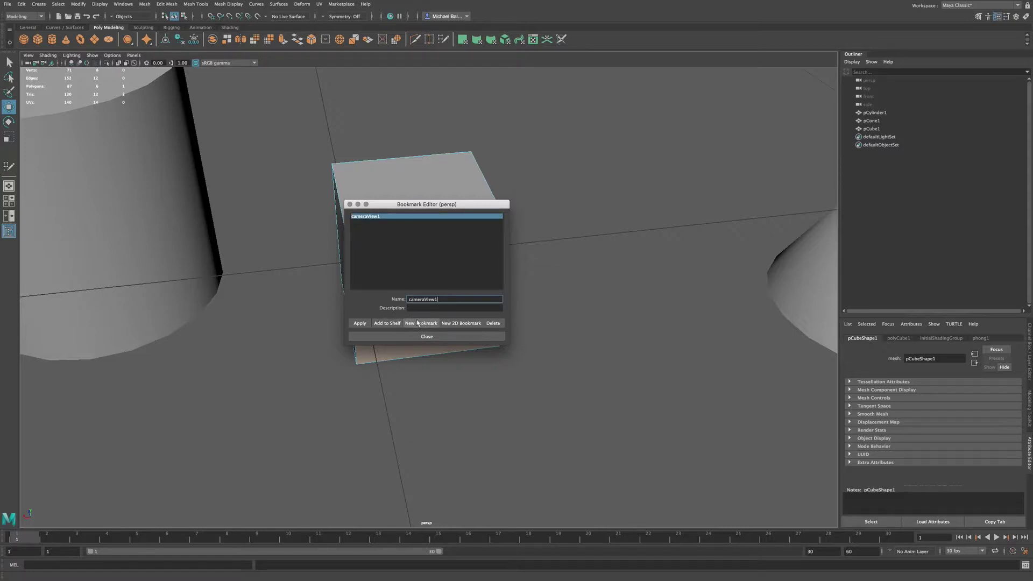
left_click(408, 337)
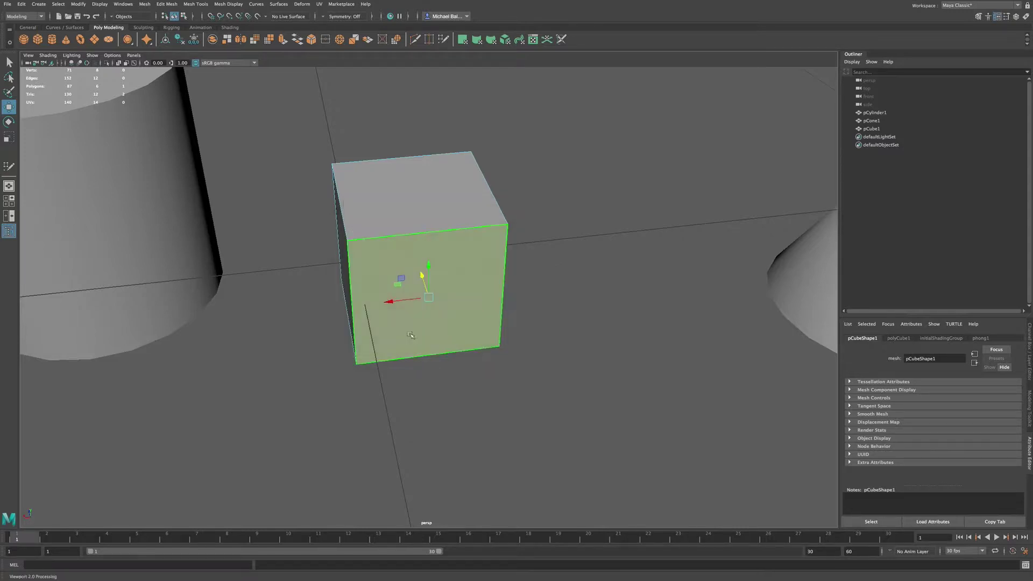
left_click_drag(409, 331, 404, 265, "alt")
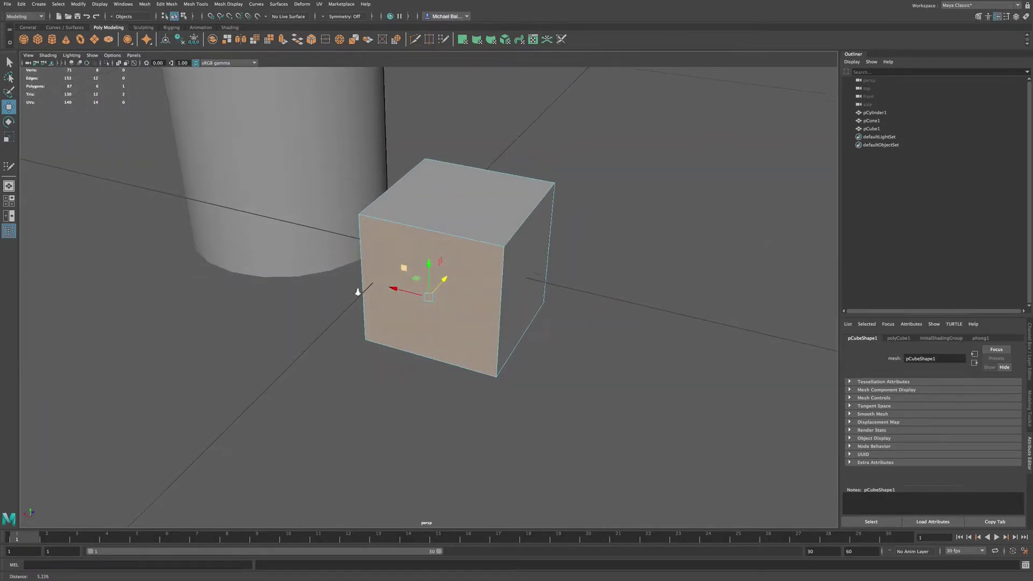
- Dolly the persp camera back to include the cone, then restore the cameraView1 bookmark
right_click_drag(358, 291, 146, 266, "alt")
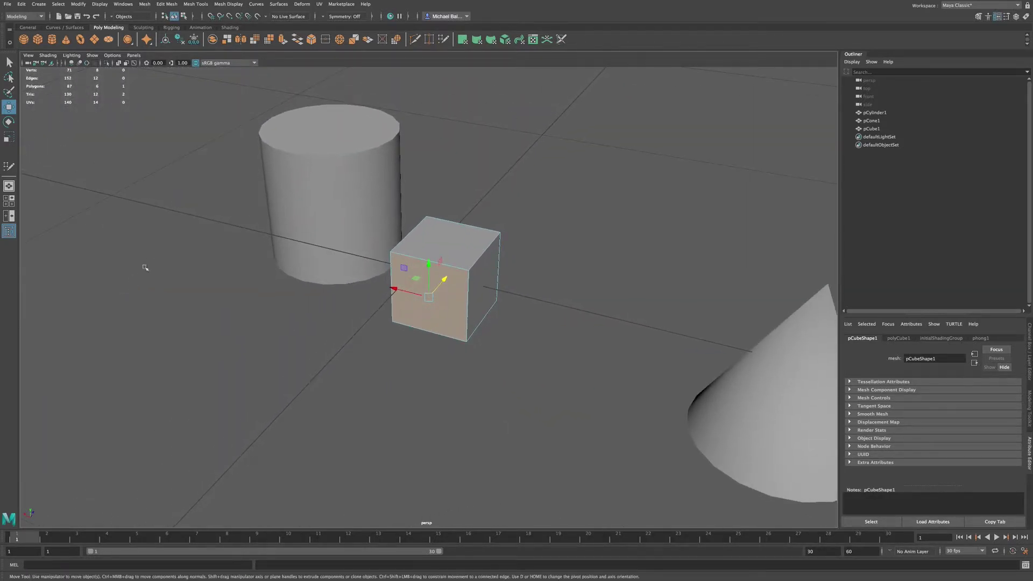
left_click(30, 56)
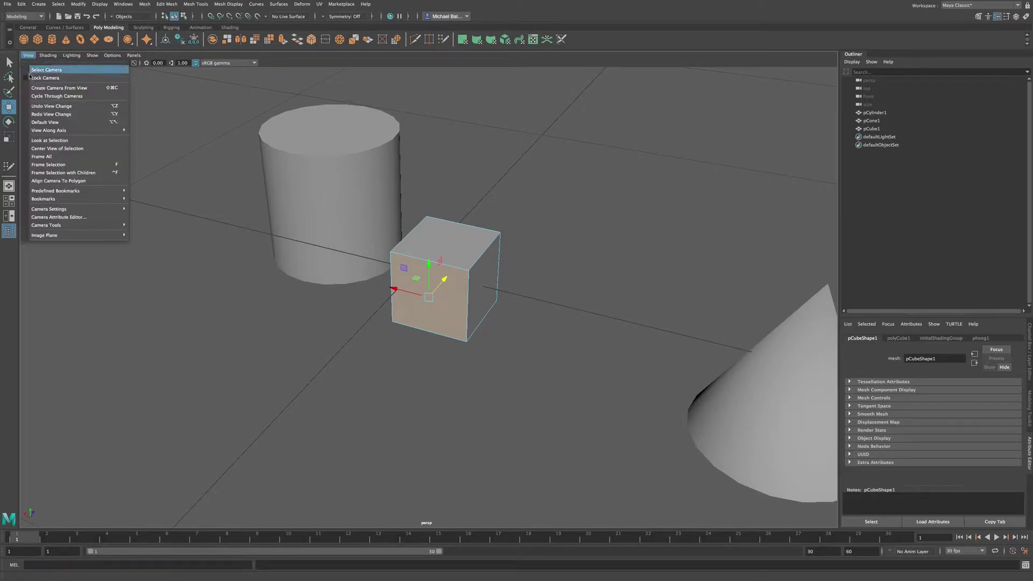
mouse_move(53, 198)
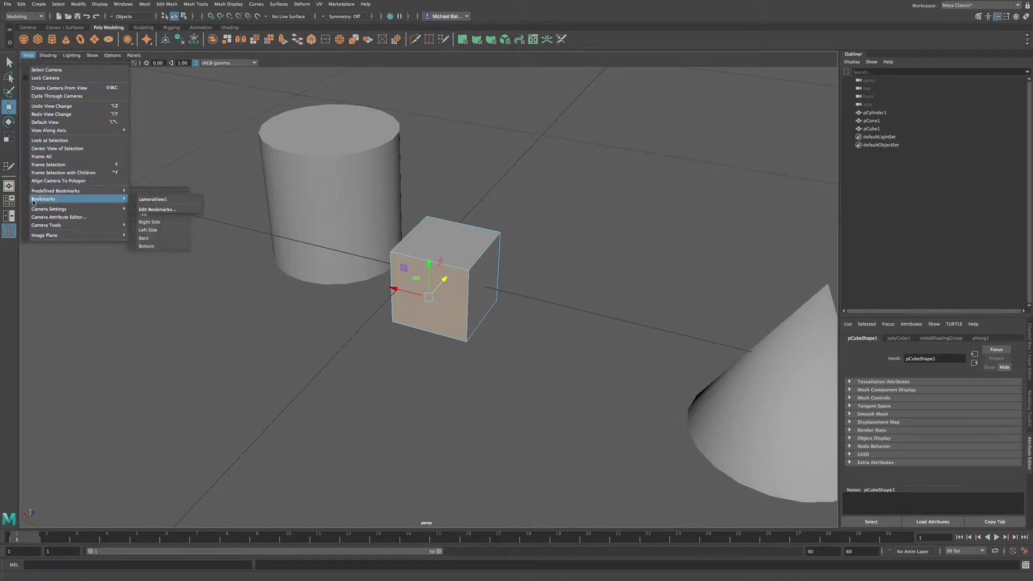
left_click(140, 200)
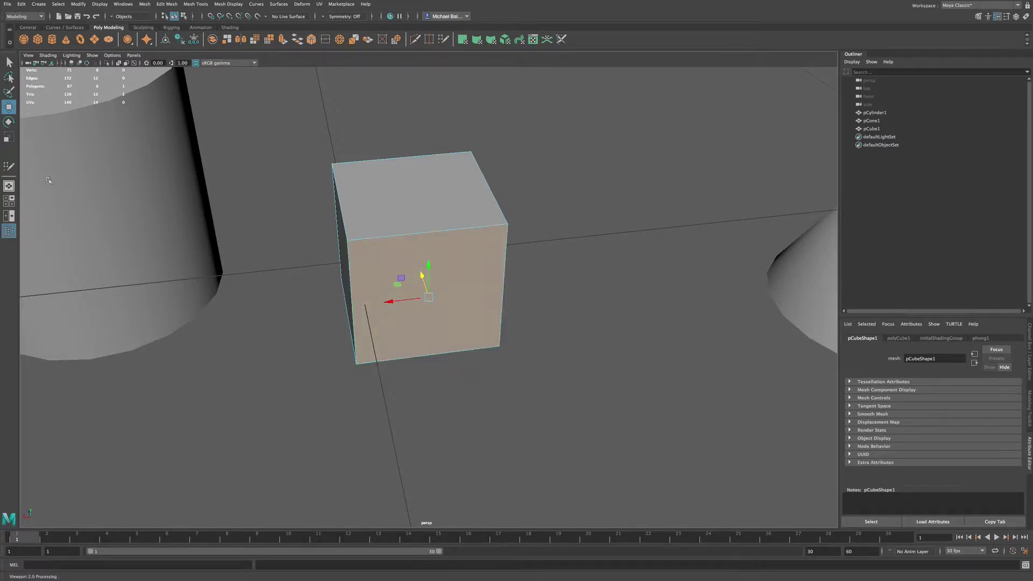
left_click(33, 56)
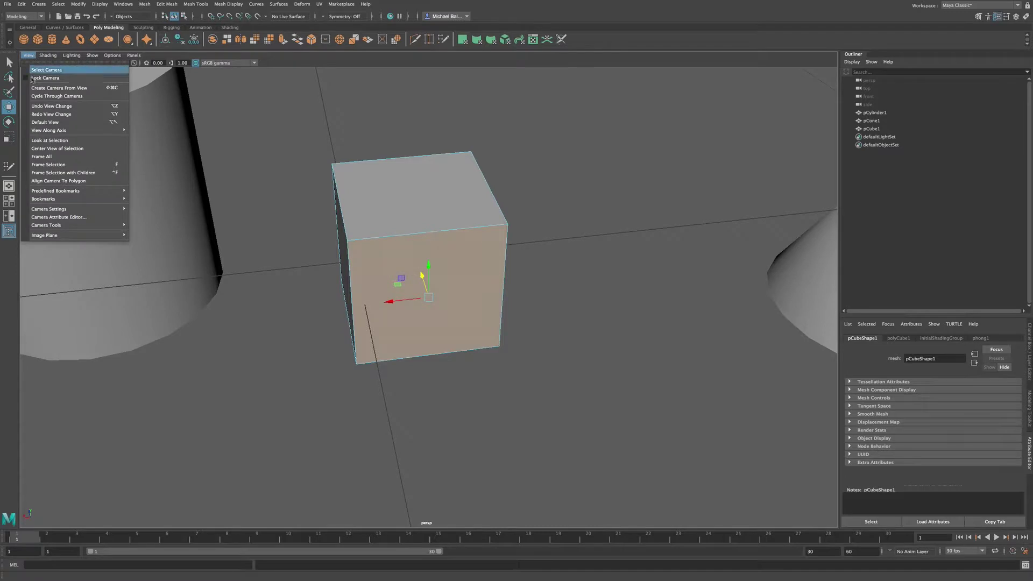
mouse_move(84, 201)
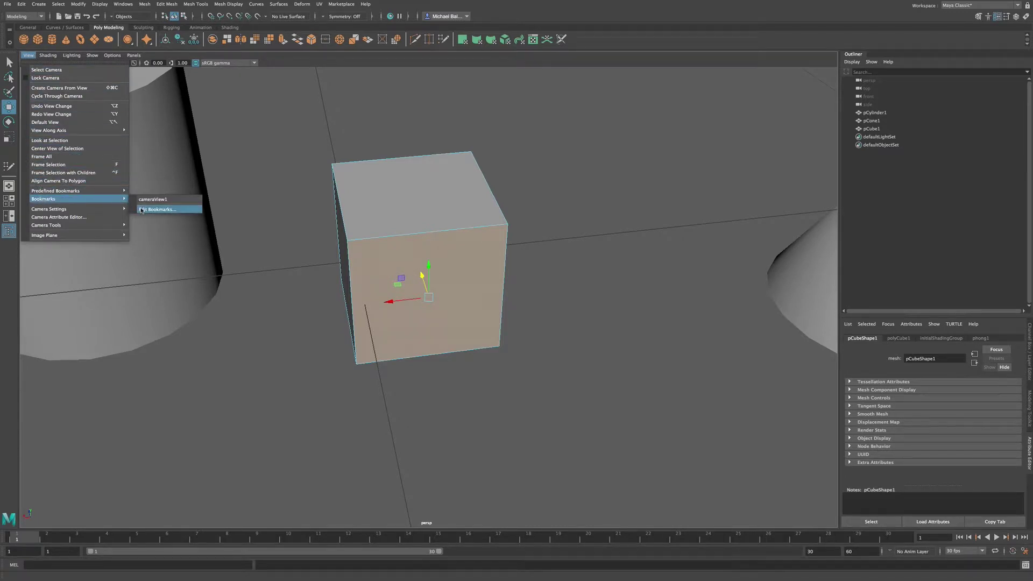
- In Edit Bookmarks, select cameraView1, delete it and close the editor
left_click(156, 209)
left_click(402, 222)
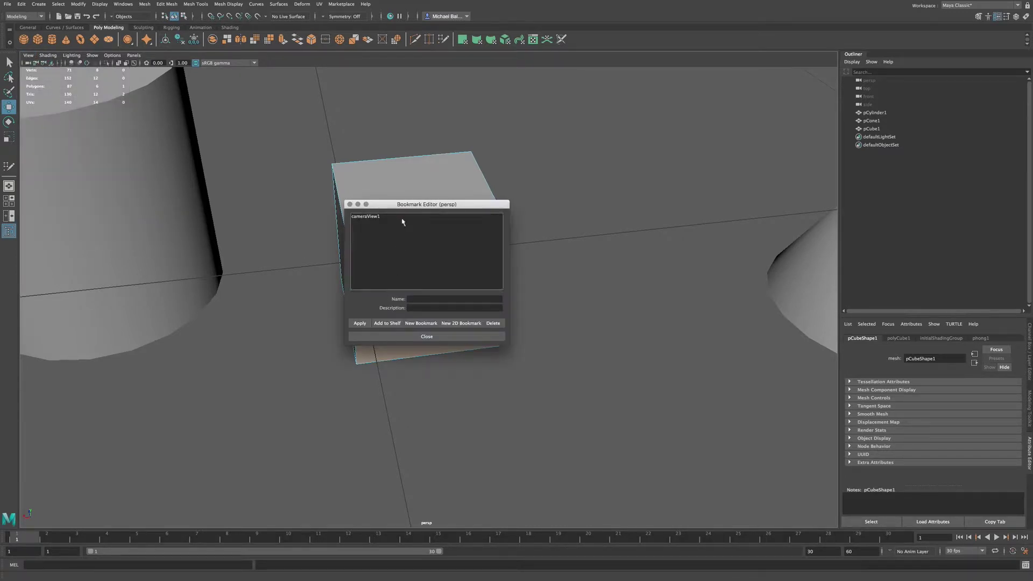
left_click(404, 218)
left_click(492, 323)
left_click(471, 336)
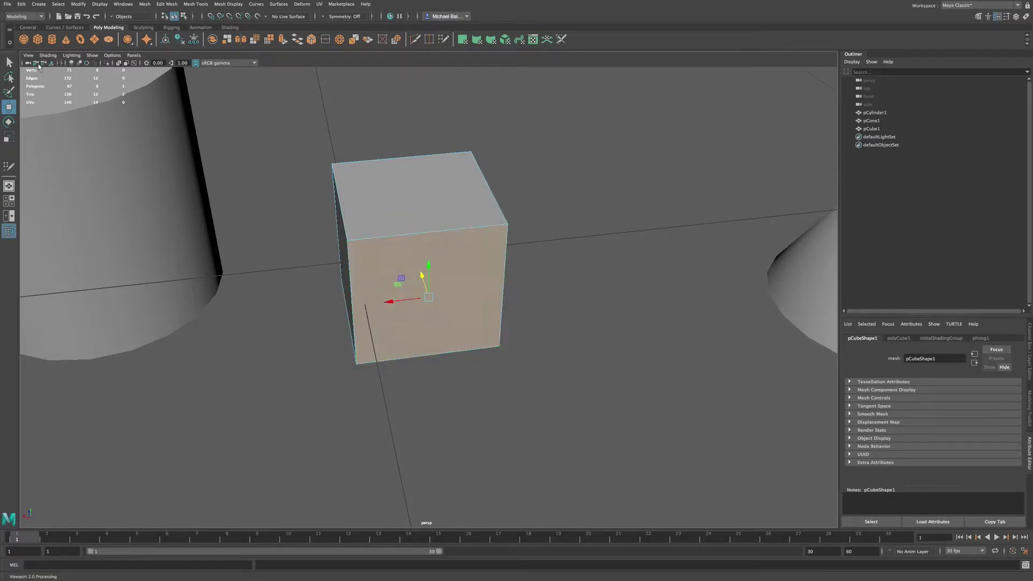
- Show the perspective camera's attributes with View > Camera Attribute Editor
left_click(31, 57)
mouse_move(51, 210)
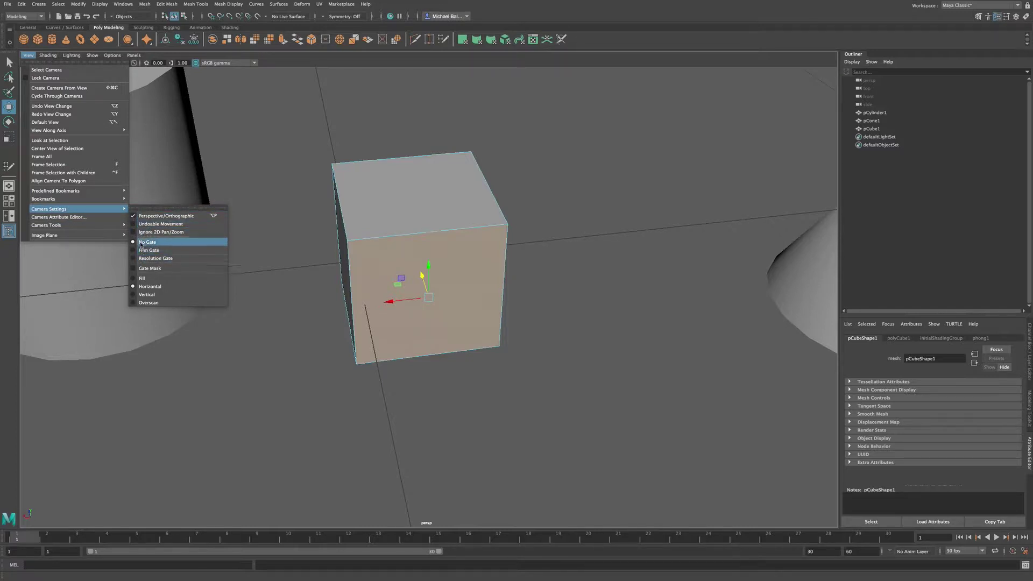
left_click(89, 218)
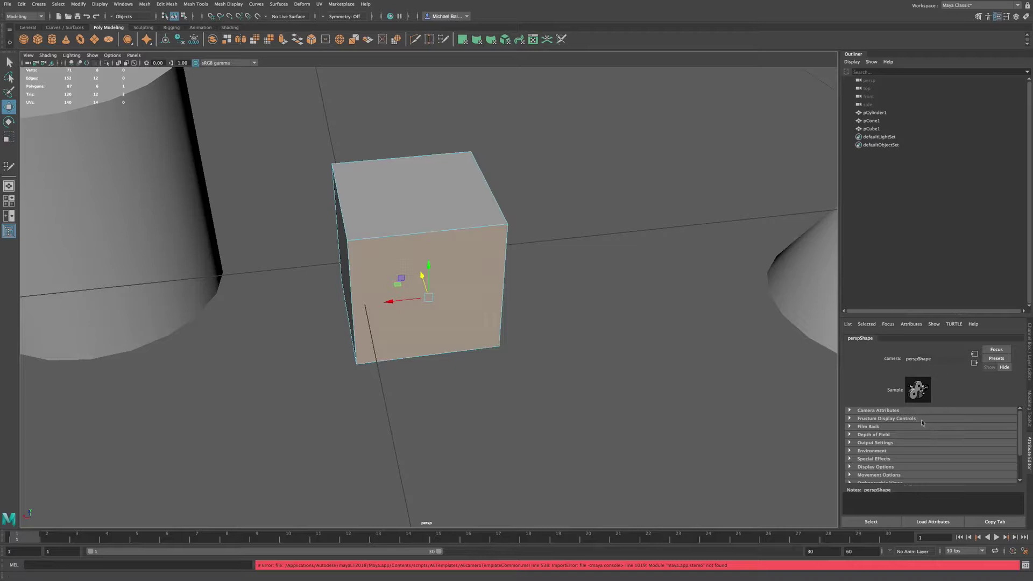
- Reopen the persp panel's View menu with perspShape loaded in the Attribute Editor
left_click(30, 56)
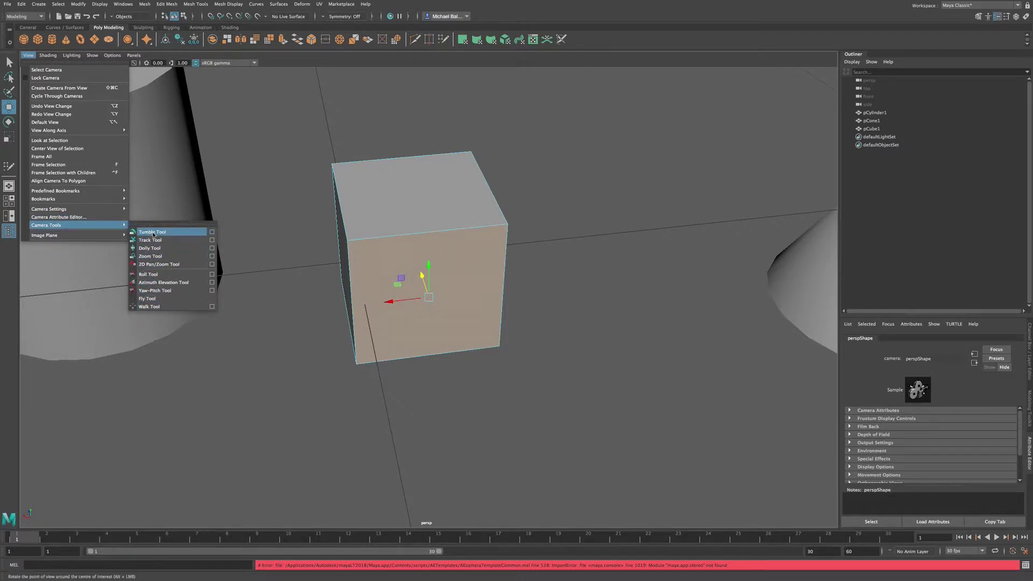
mouse_move(79, 235)
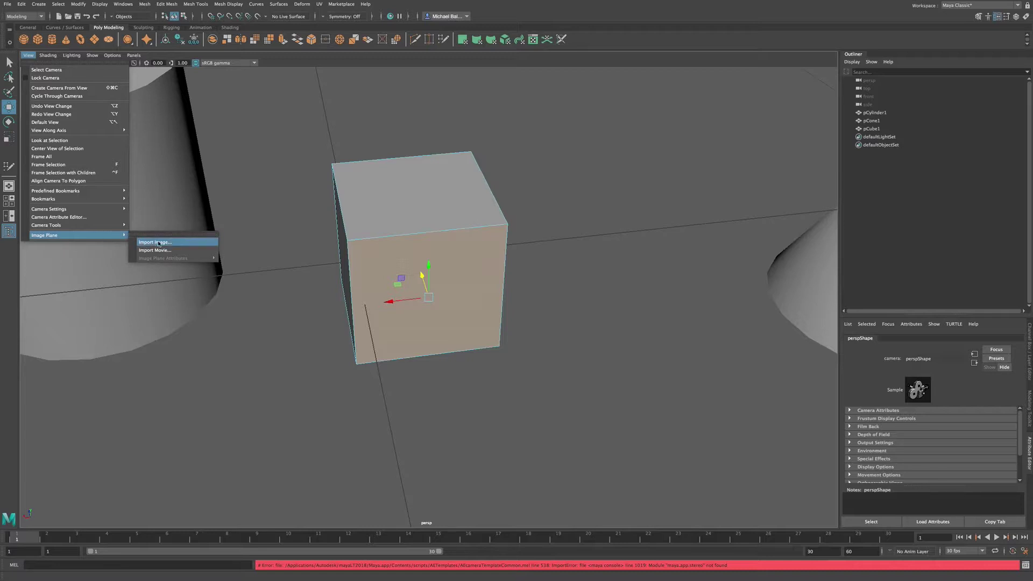
- Spacebar-toggle between maximized front and side views and the four-pane layout, ending in four panes
left_click(376, 211)
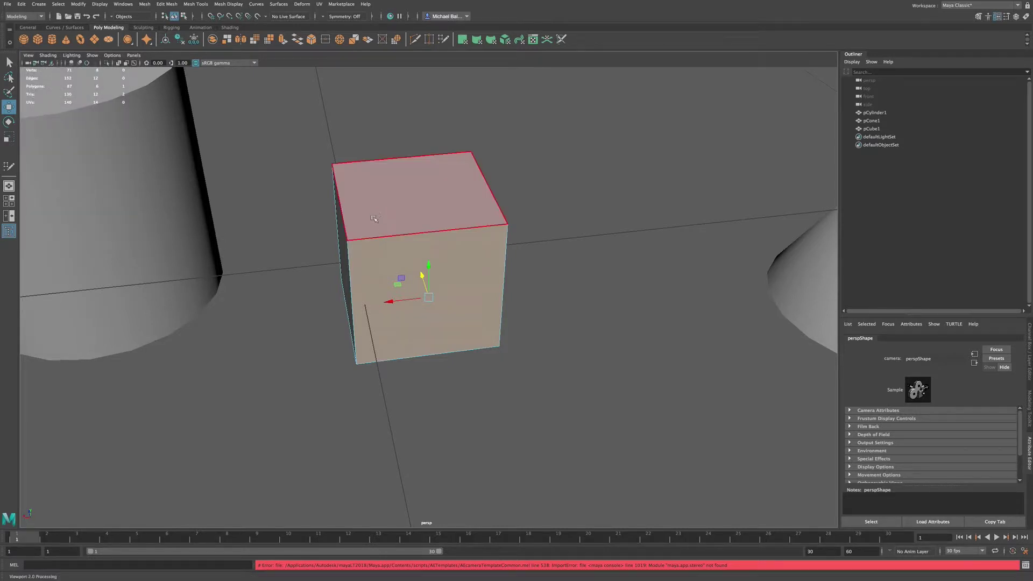
left_click(366, 237)
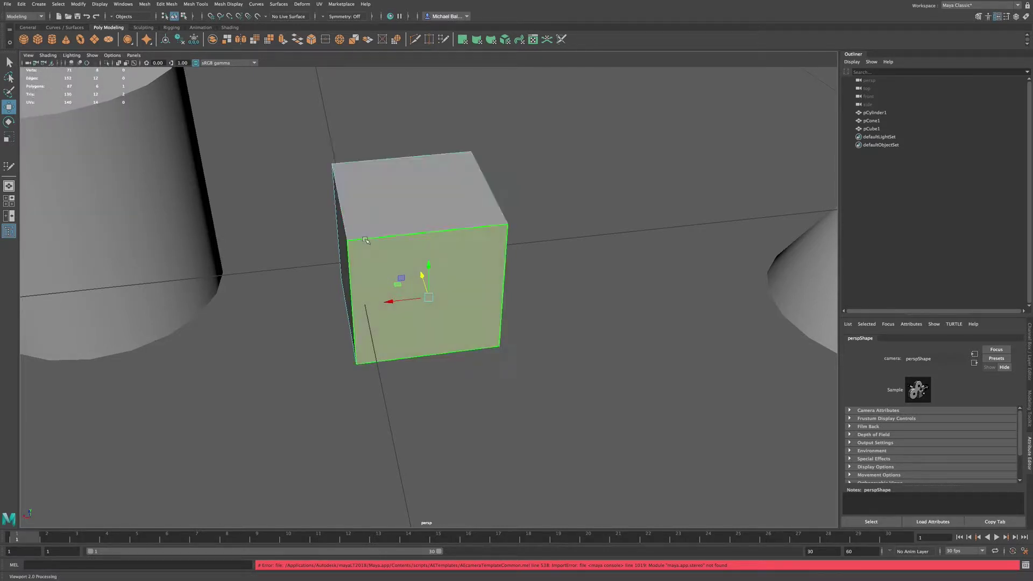
key("space")
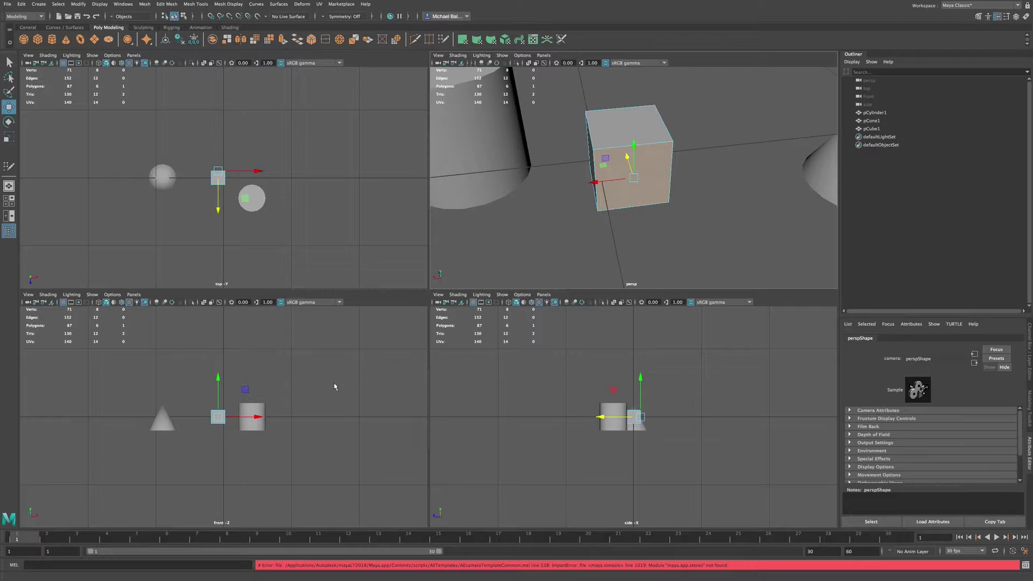
key("space")
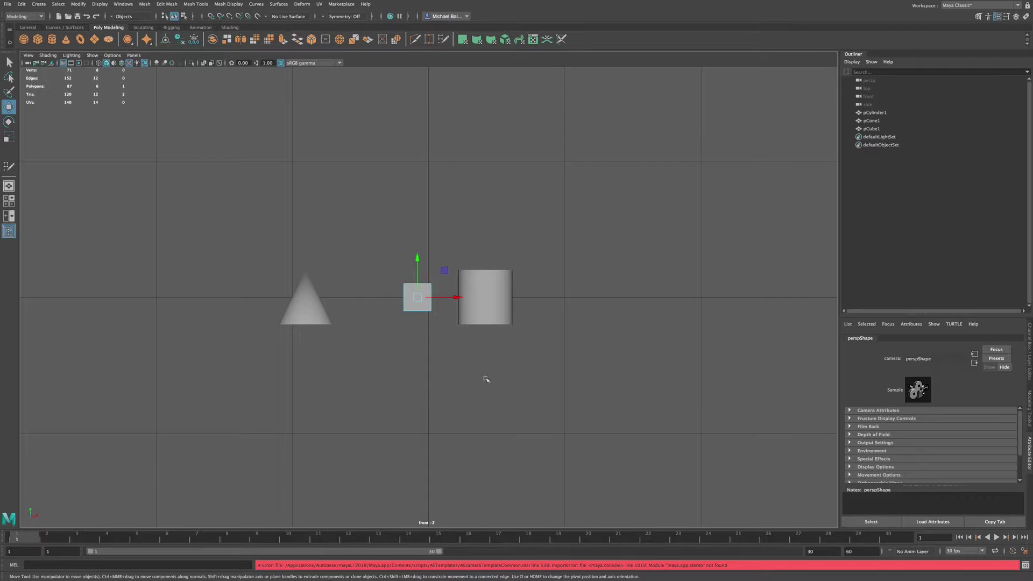
left_click_drag(405, 429, 355, 428)
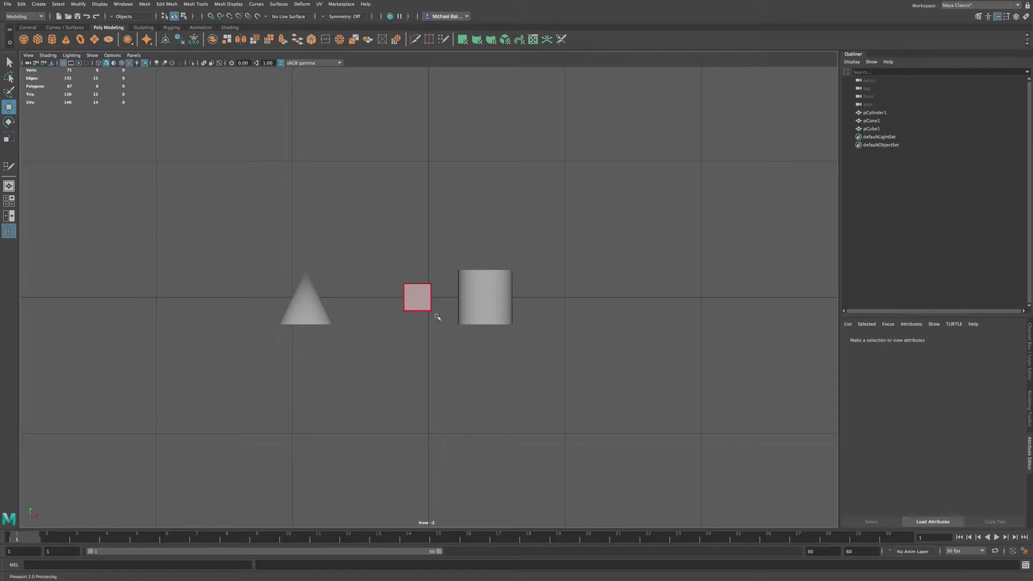
key("space")
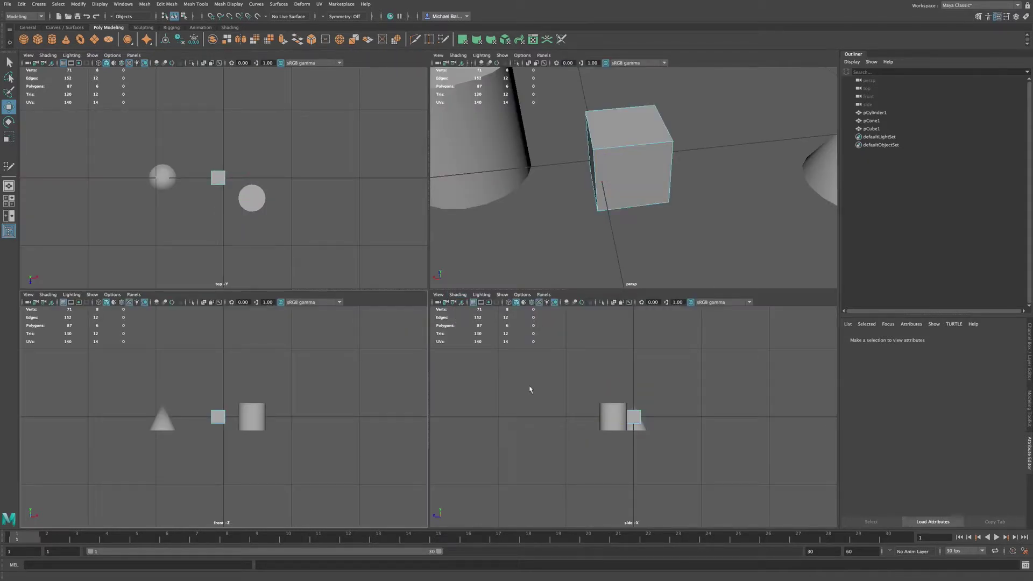
key("space")
key("space")
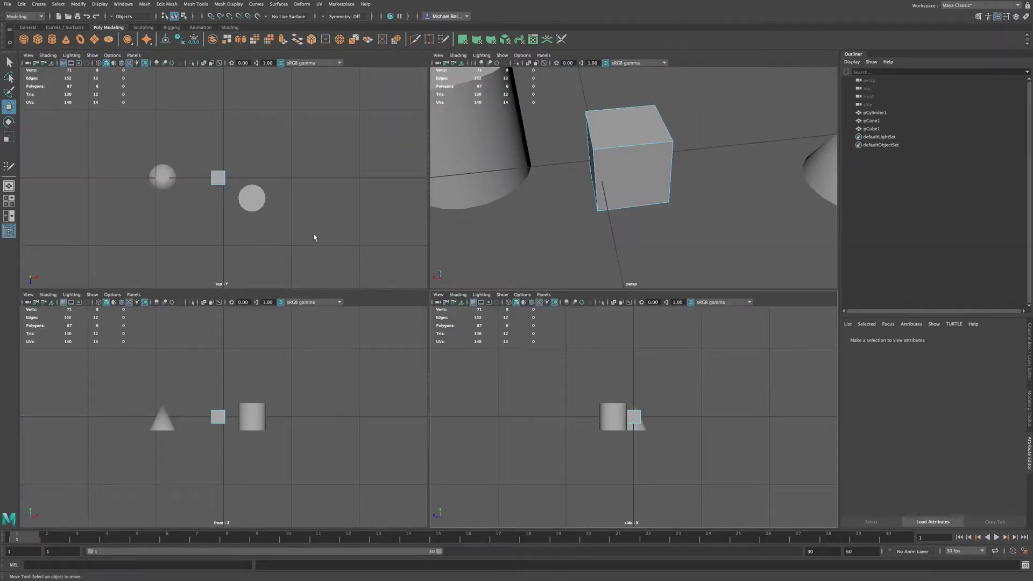
key("space")
key("space")
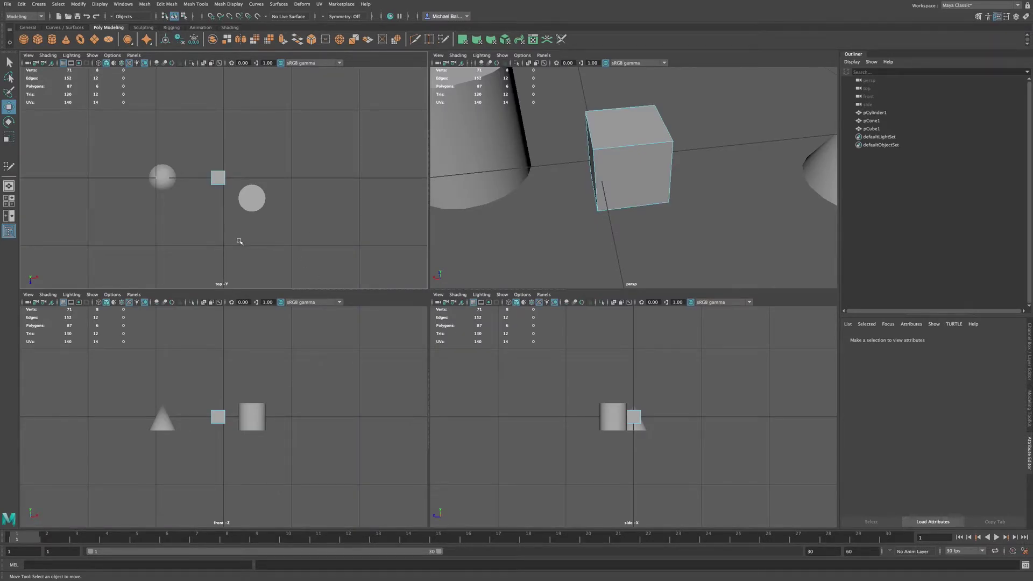
- Maximize the perspective view and clear the selection
left_click_drag(54, 88, 273, 178)
key("space")
left_click(38, 96)
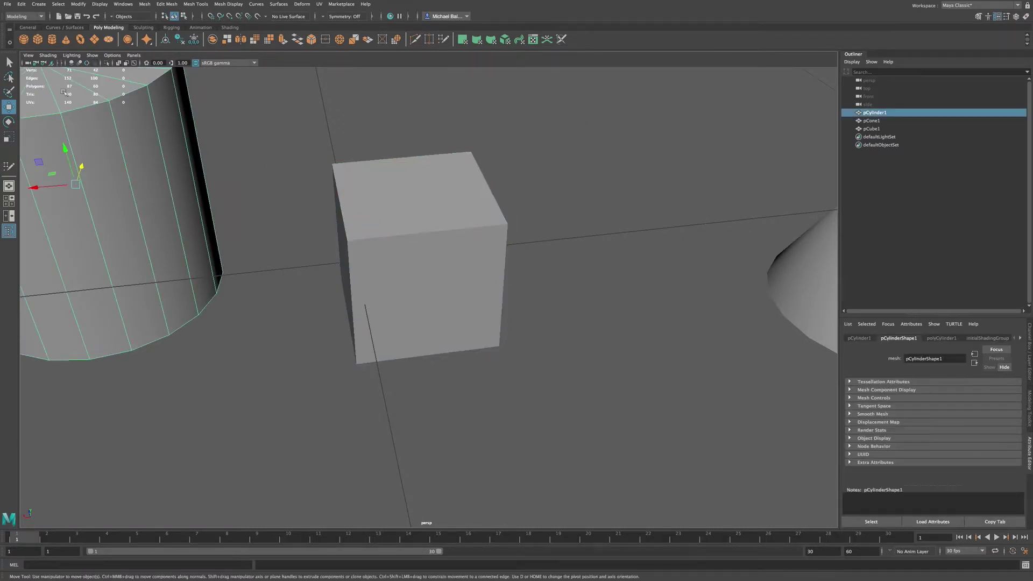
left_click(269, 138)
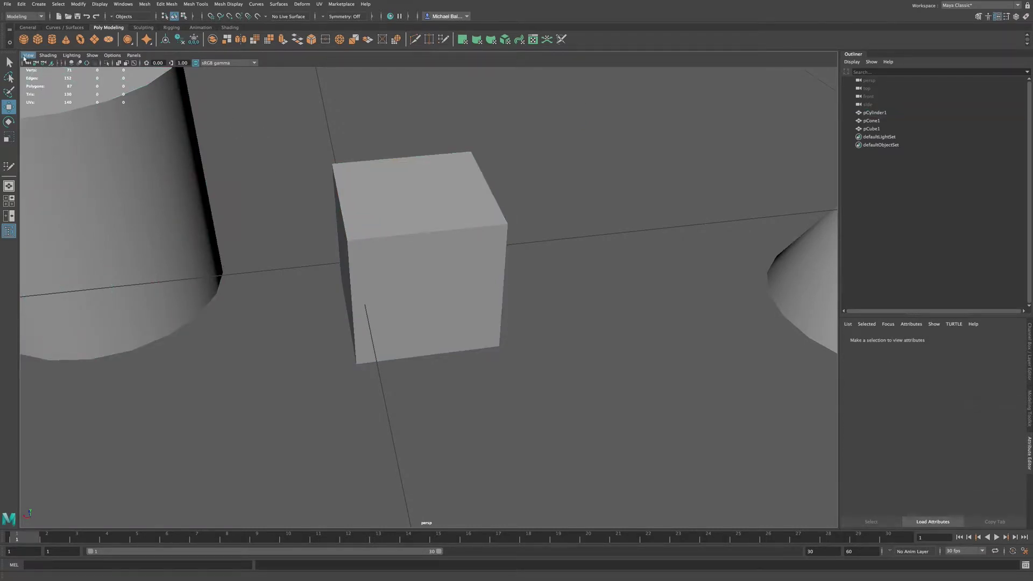
- Browse the View and Shading menus without changes, then dolly back to see all three objects
left_click(28, 56)
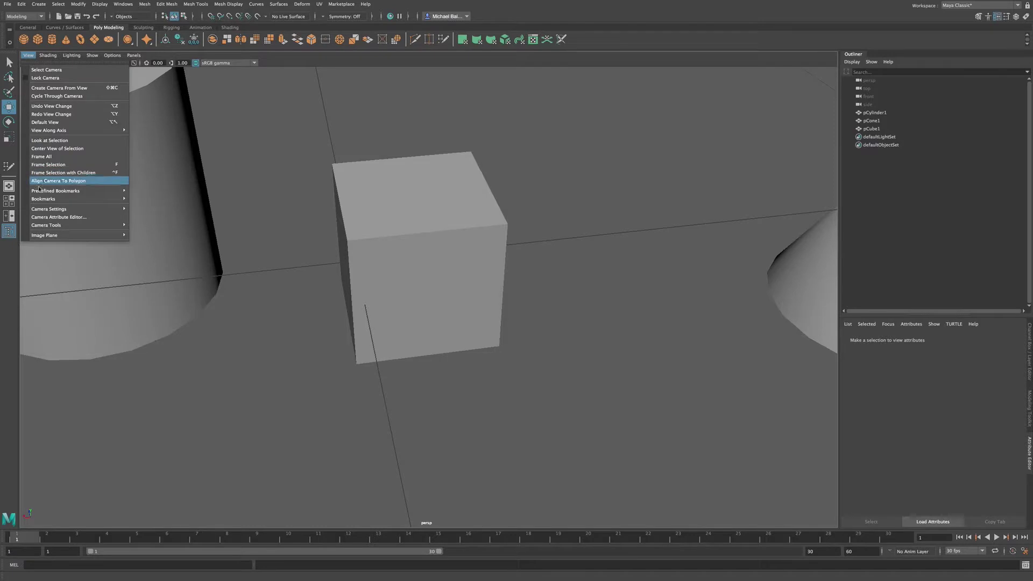
mouse_move(48, 55)
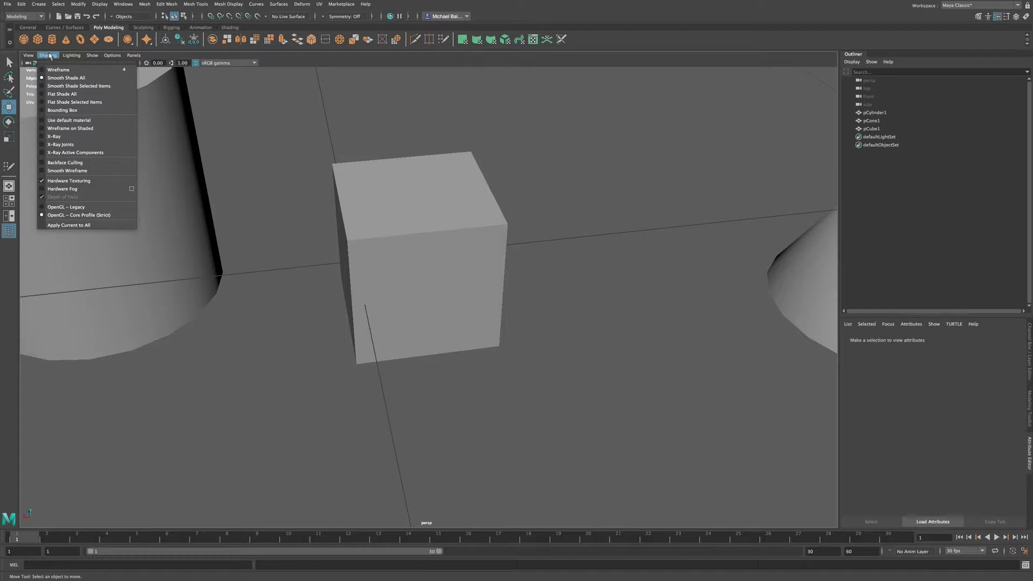
left_click(50, 55)
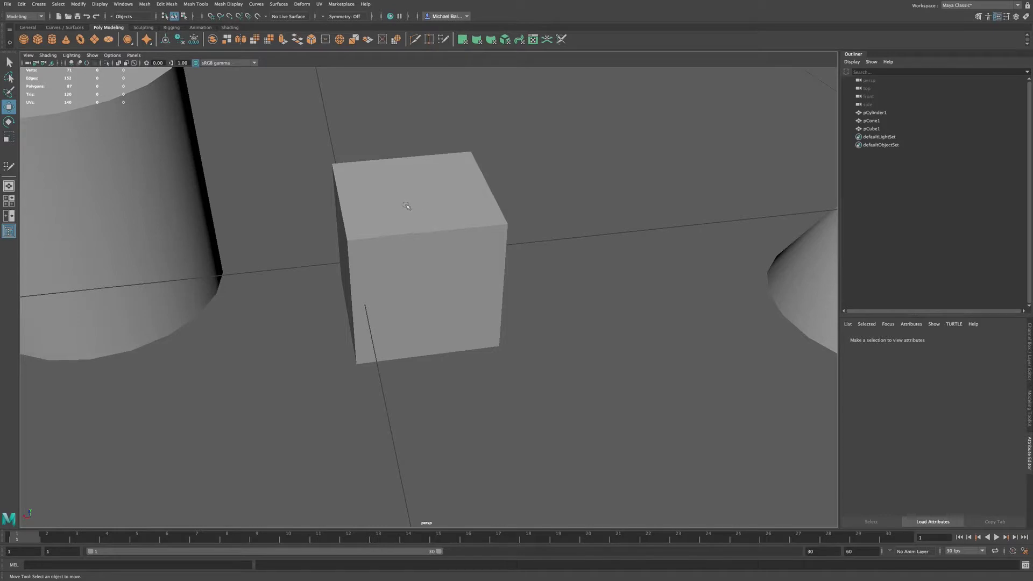
right_click_drag(407, 207, 166, 195, "alt")
- Reset the camera to default, frame the cube with F, and dolly back to see the scene
left_click(394, 259)
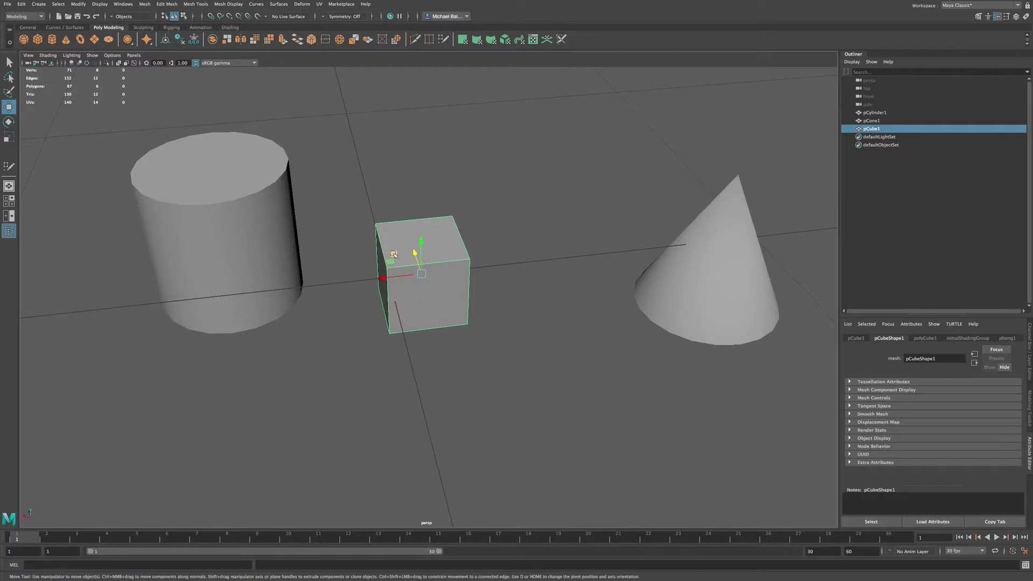
left_click(28, 55)
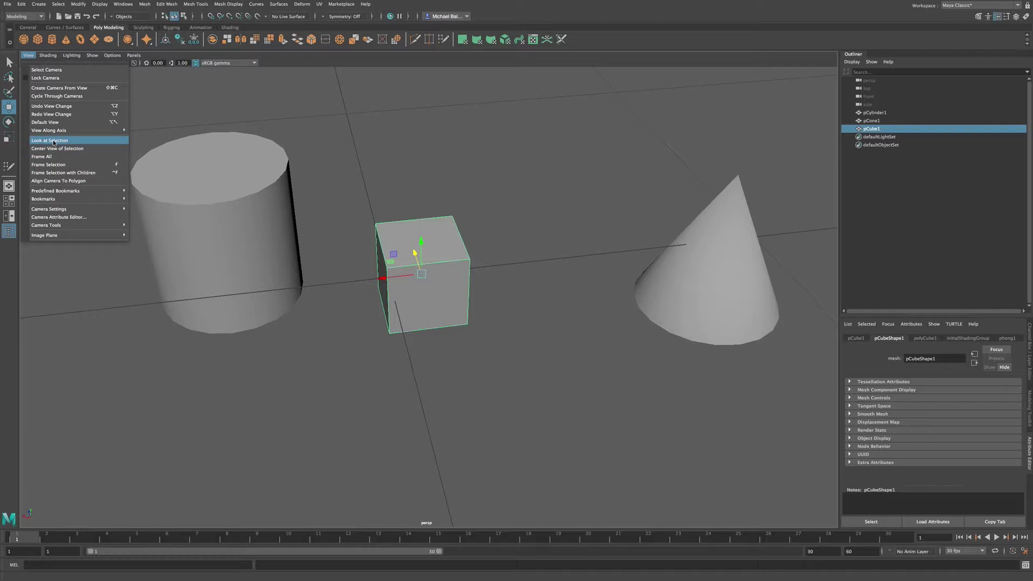
left_click(57, 122)
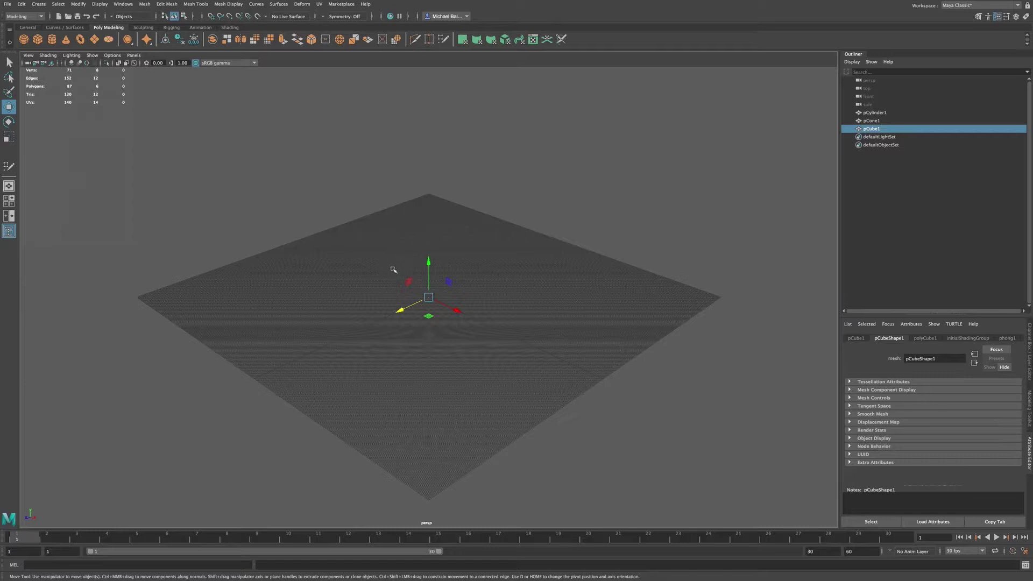
key("f")
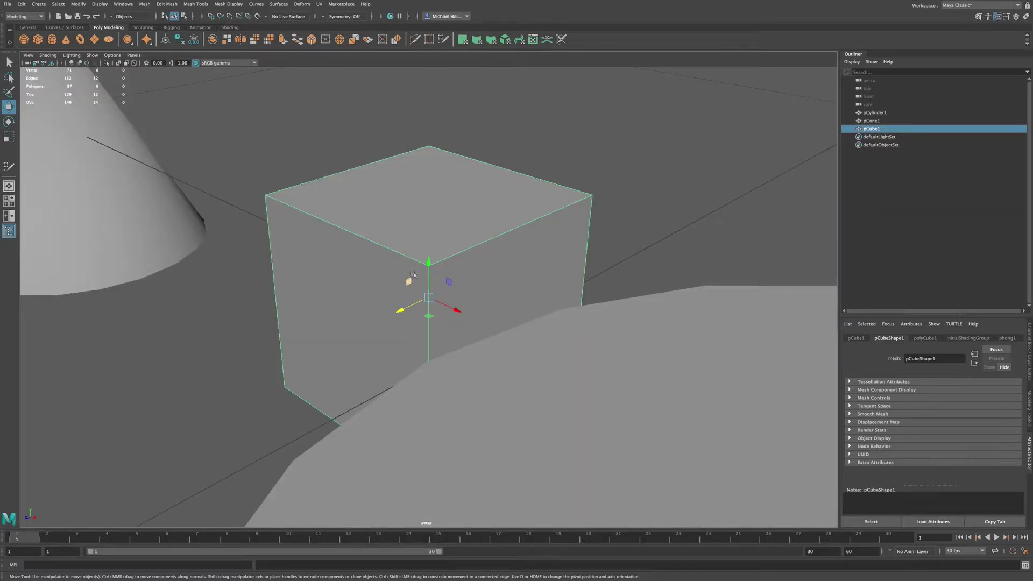
right_click_drag(417, 260, 1, 326, "alt")
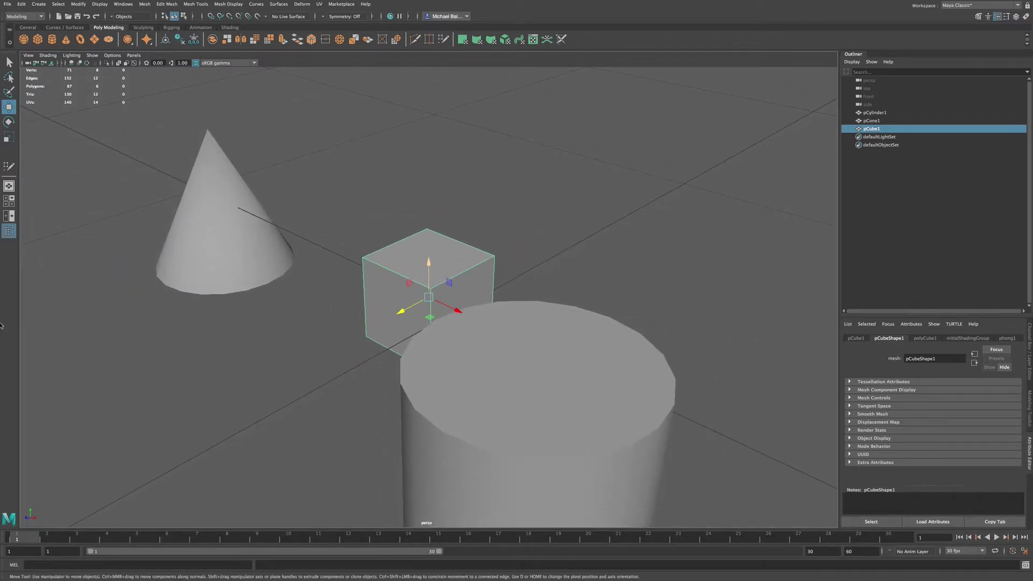
right_click_drag(470, 300, 277, 285, "alt")
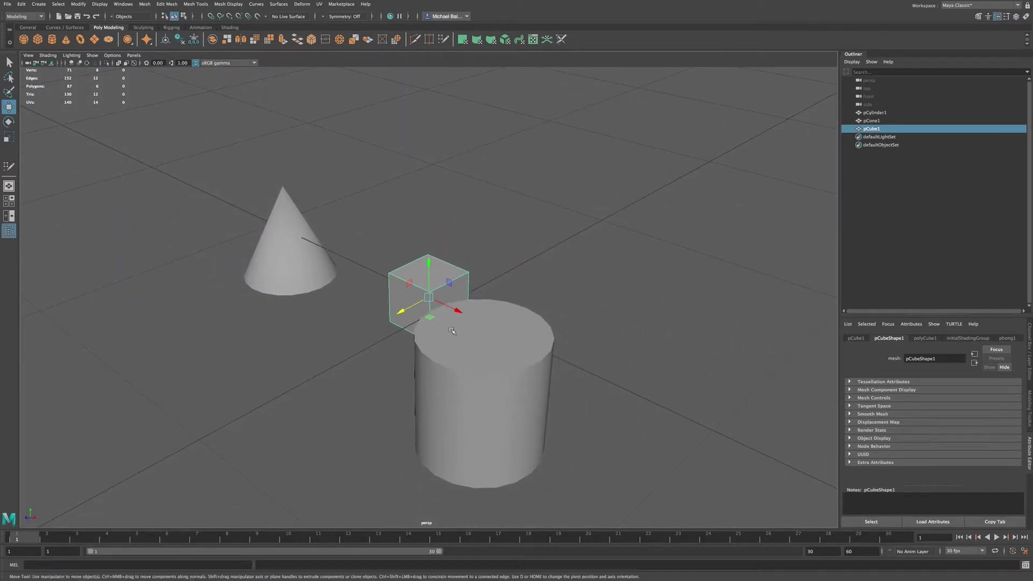
- Move the cylinder to the right of the cube, then deselect it
left_click(465, 347)
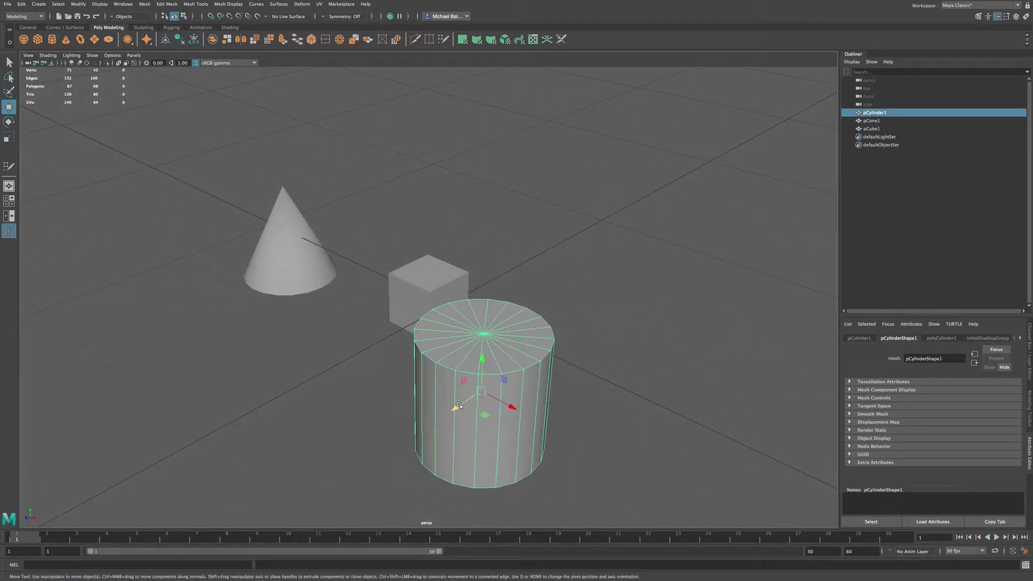
left_click_drag(459, 405, 555, 345)
mouse_move(437, 299)
left_mouse_down("alt")
mouse_move(445, 295)
mouse_move(424, 287)
left_mouse_up("alt")
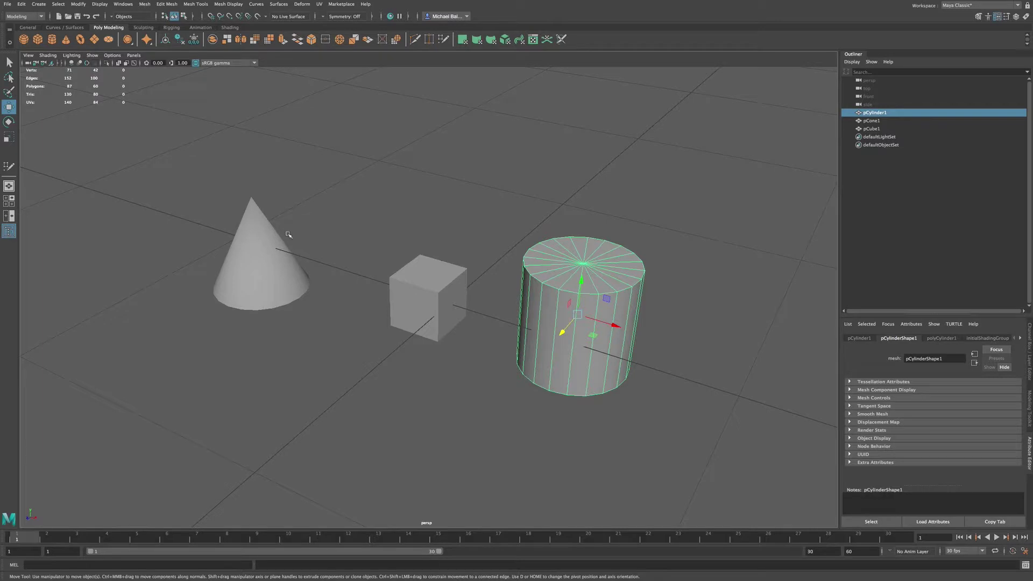
left_click(666, 332)
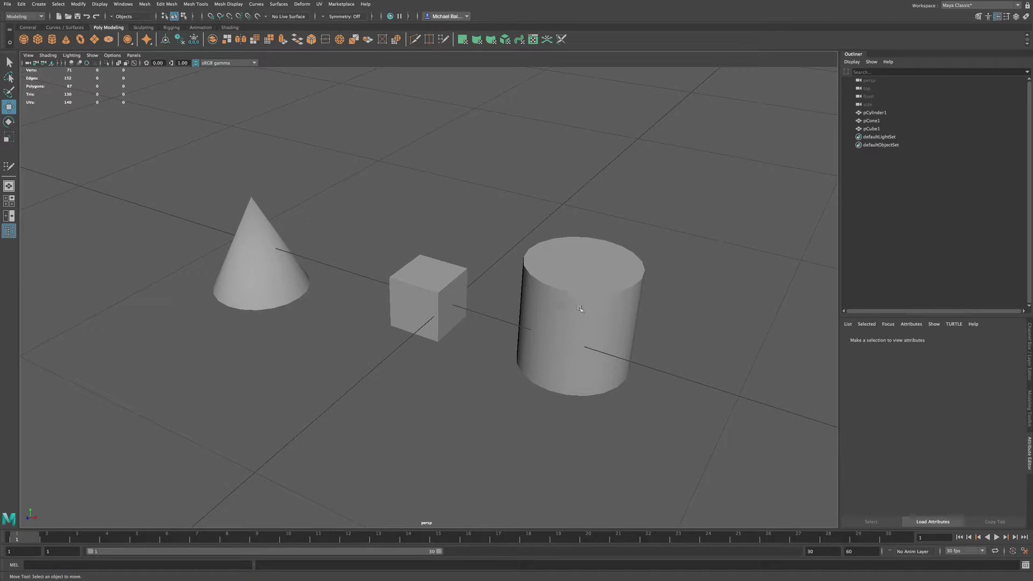
- Set the persp view's Shading to Wireframe
left_click(48, 55)
left_click(54, 71)
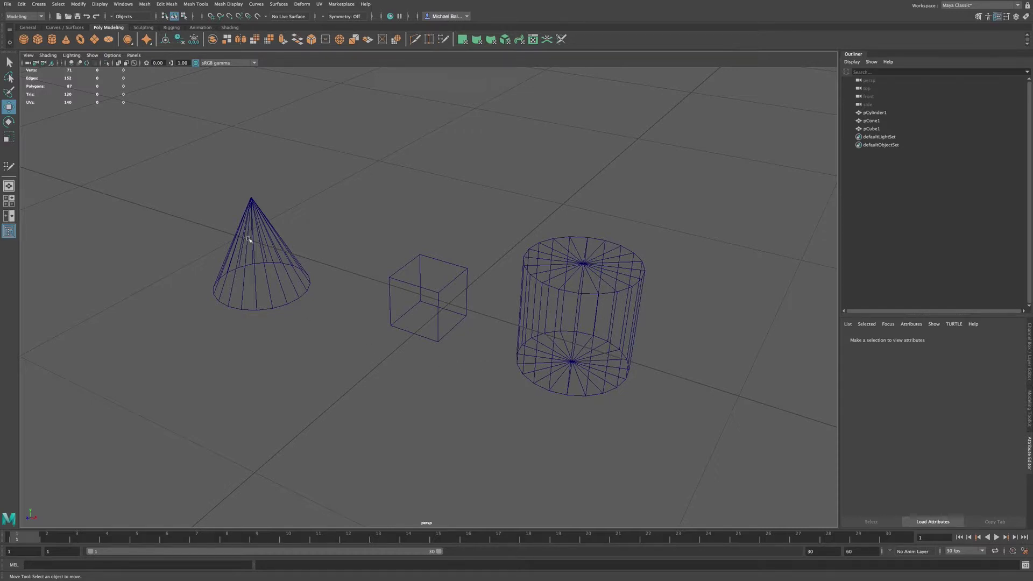
- Apply Smooth Shade All, then choose Smooth Shade Selected Items
left_click(48, 54)
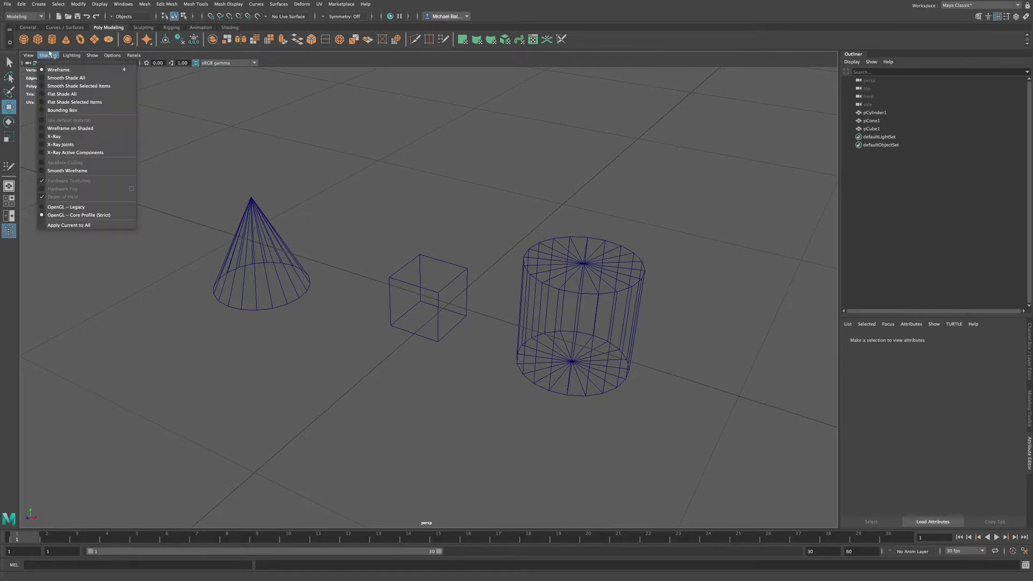
left_click(50, 77)
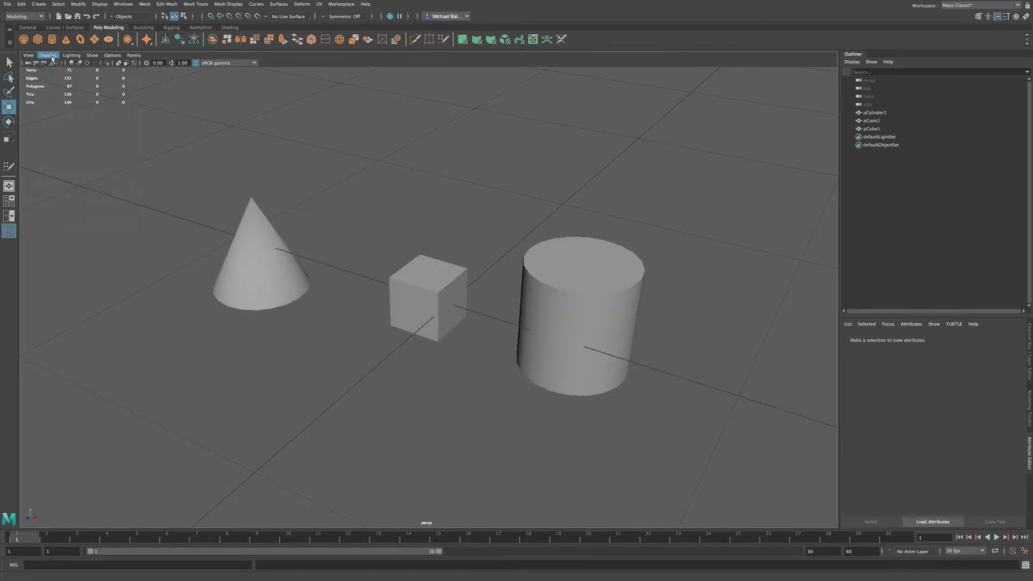
left_click(52, 56)
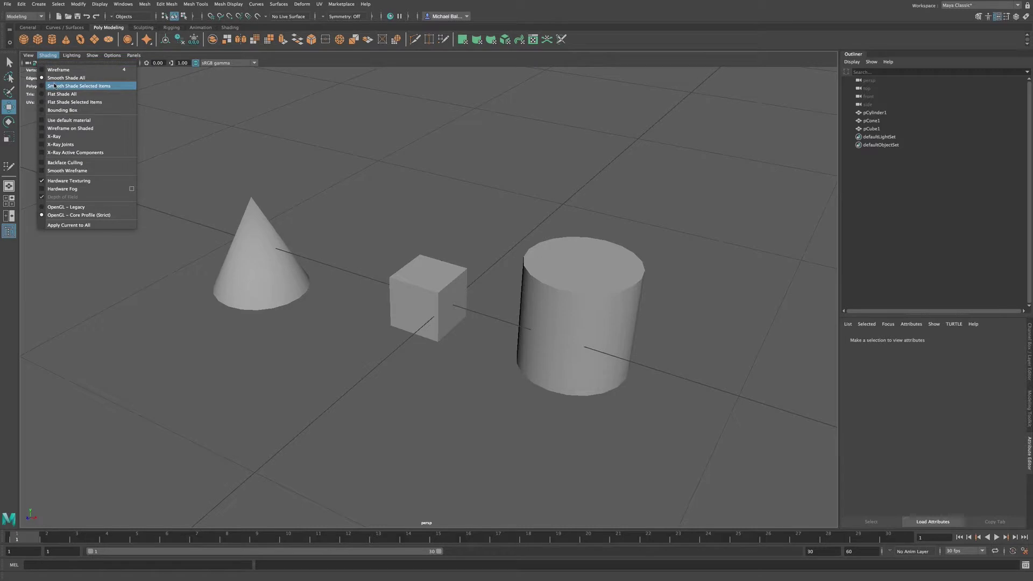
left_click(54, 85)
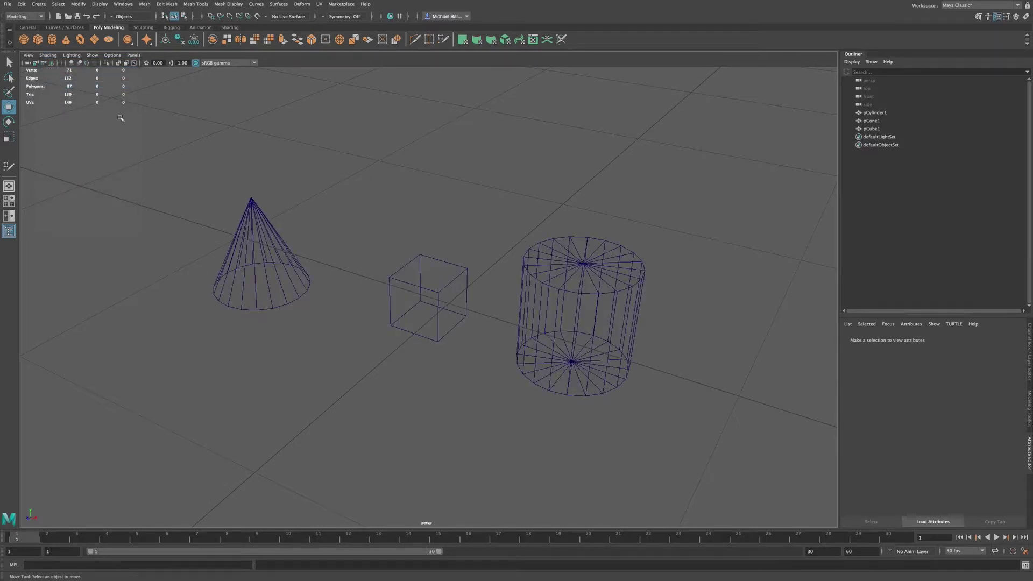
- Select the cube and apply Flat Shade All, undoing an accidental upward cube move
left_click(401, 287)
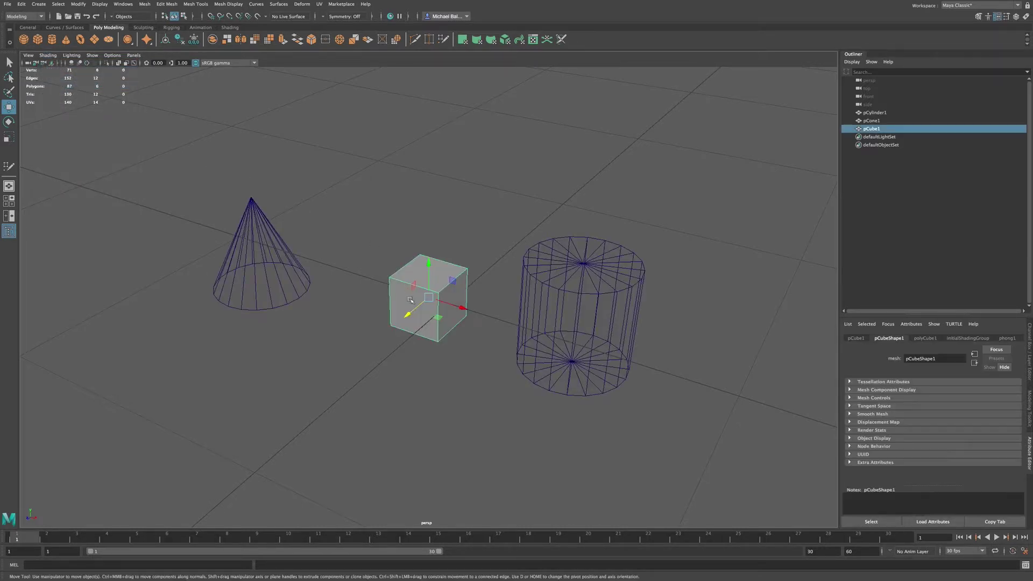
left_click(55, 57)
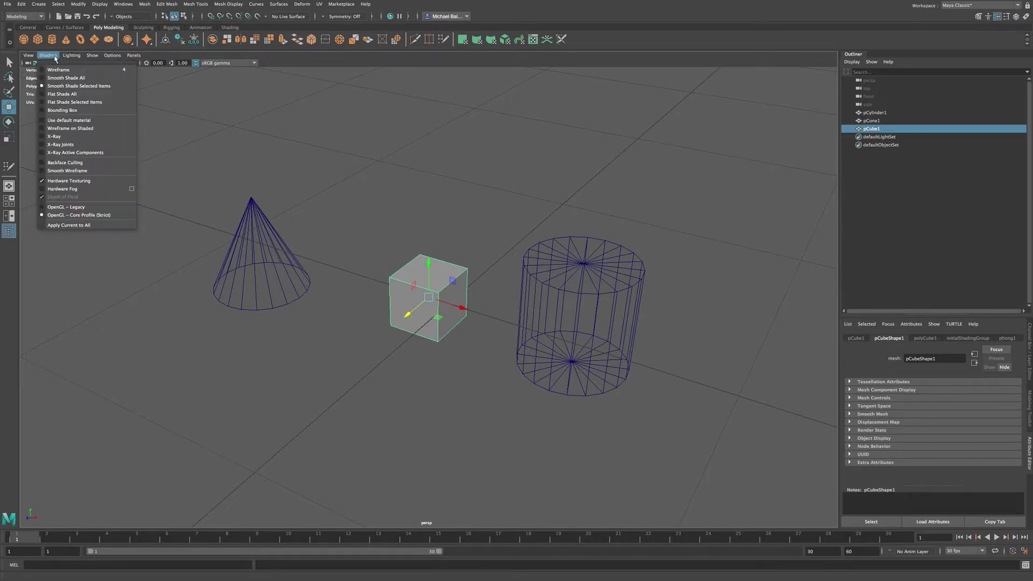
left_click(58, 93)
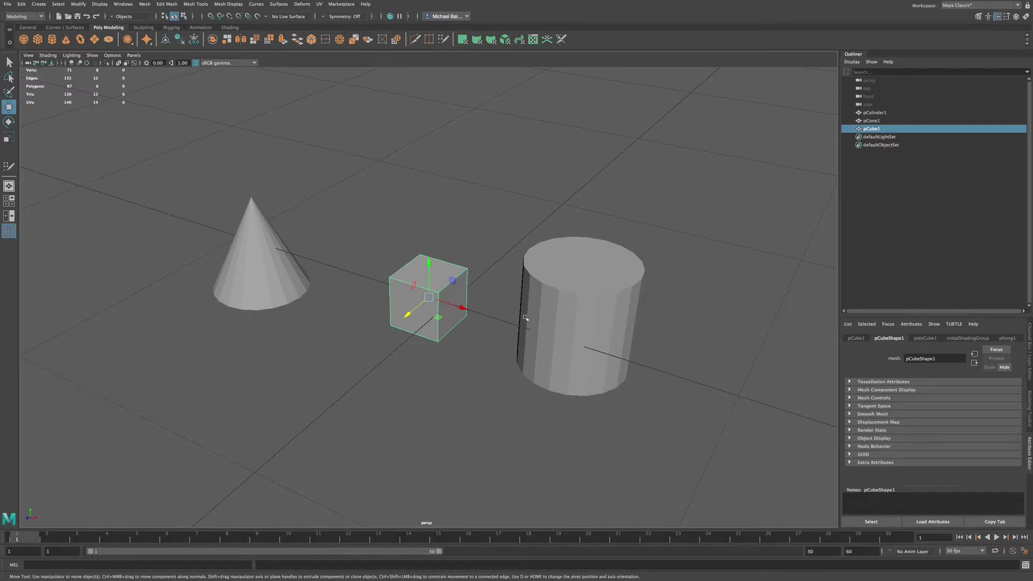
mouse_move(602, 329)
left_mouse_down("alt")
mouse_move(586, 321)
mouse_move(596, 331)
left_mouse_up("alt")
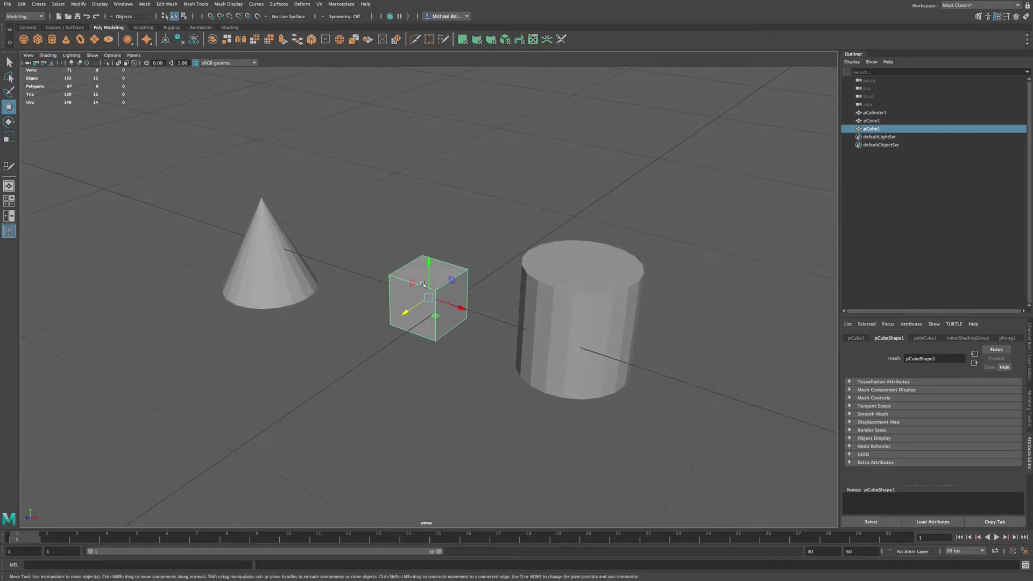
left_click_drag(427, 283, 428, 250)
key("ctrl+z")
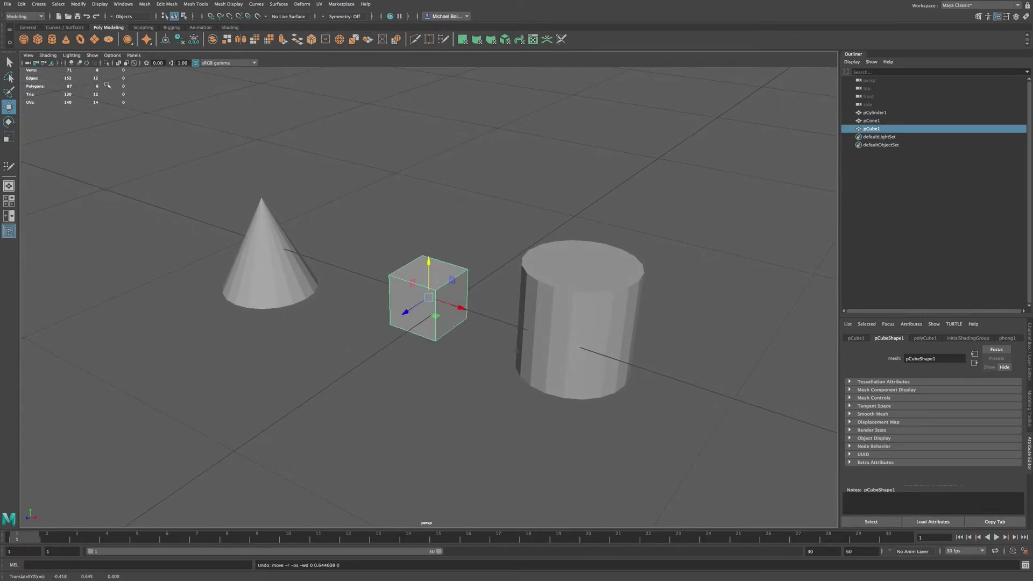
left_click(52, 55)
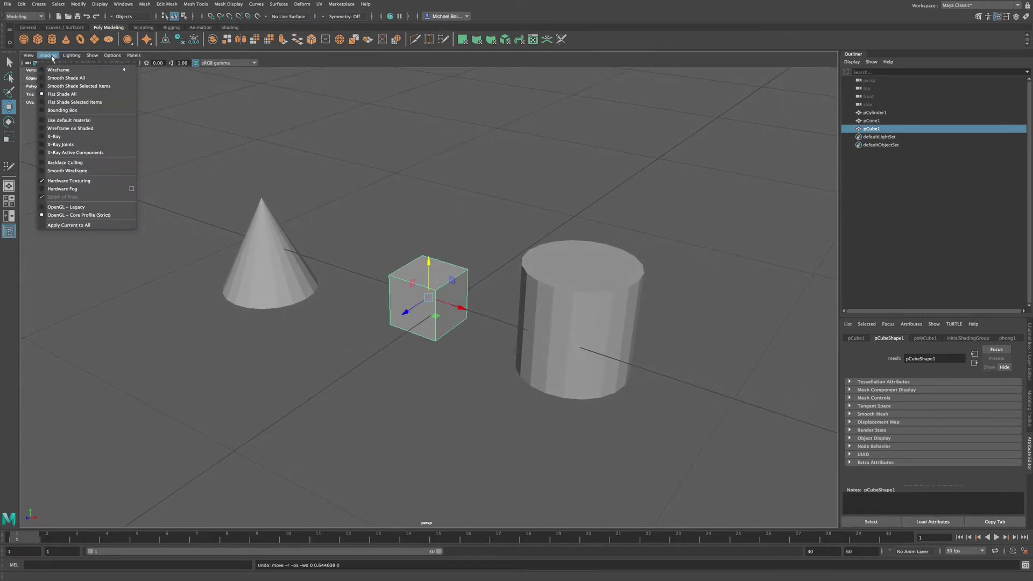
- Flat-shade the selected cube, select the cone then the cylinder, and set Shading to Bounding Box
left_click(68, 102)
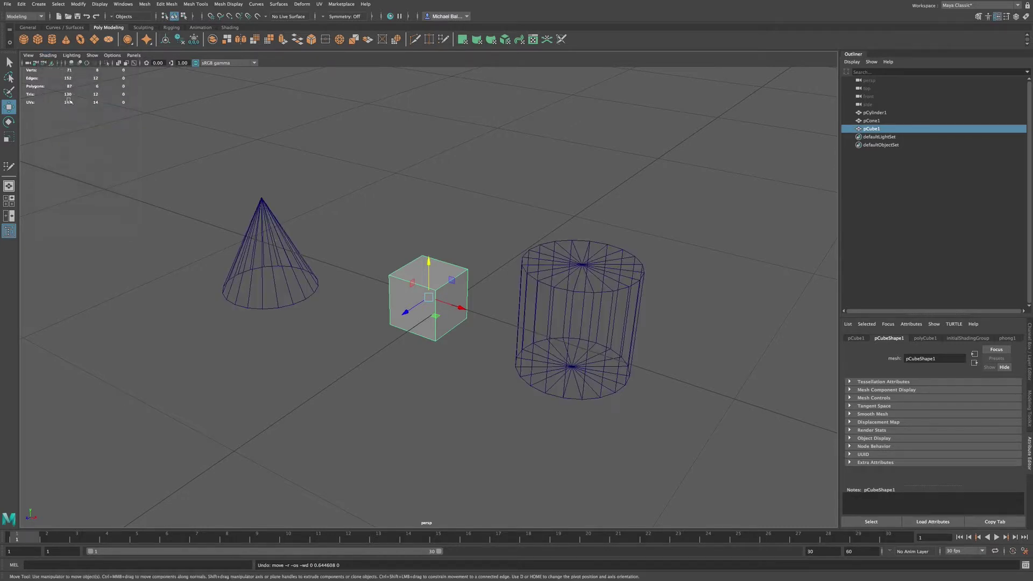
left_click(321, 282)
left_click(311, 274)
left_click(525, 329)
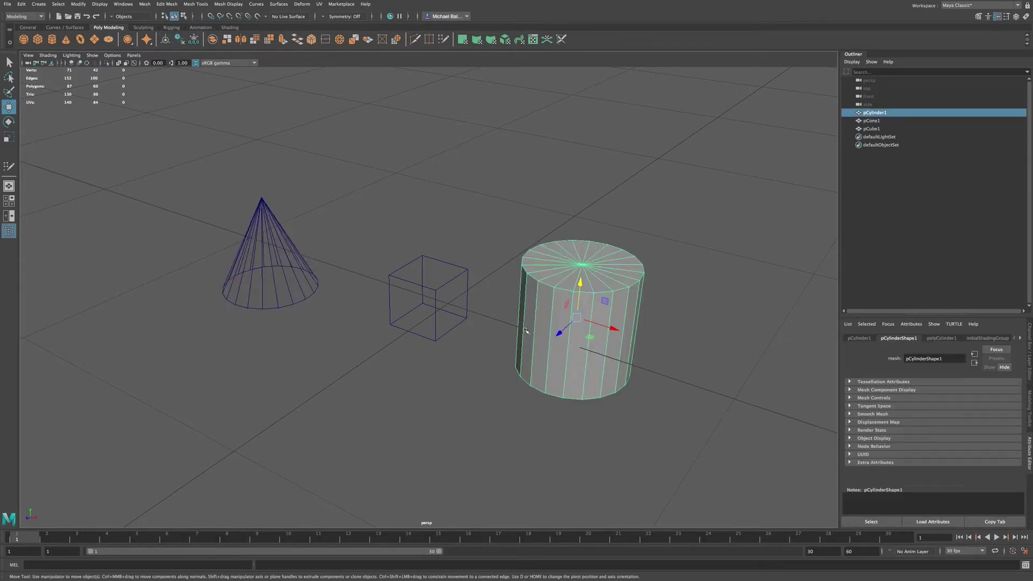
left_click(48, 55)
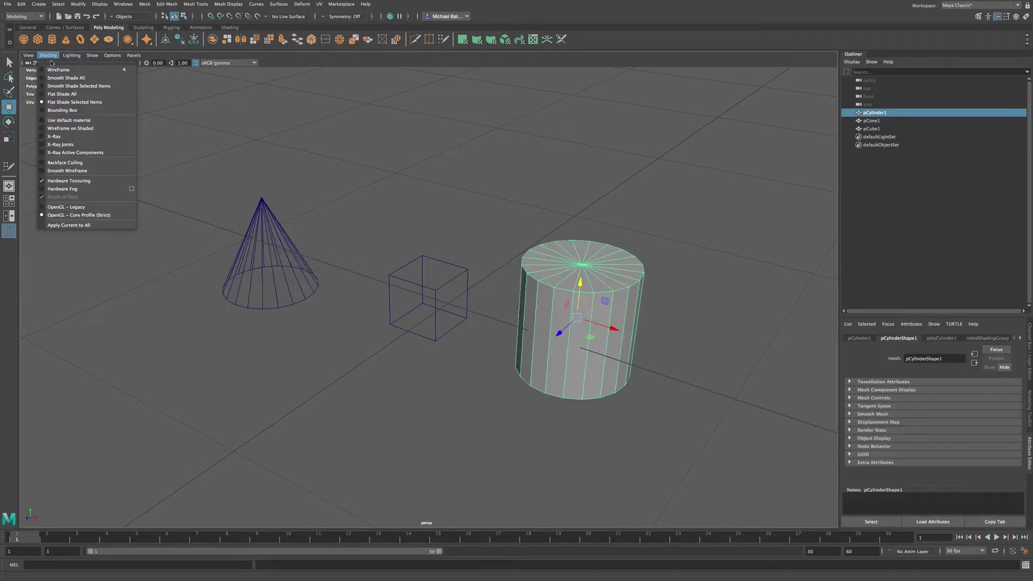
left_click(53, 108)
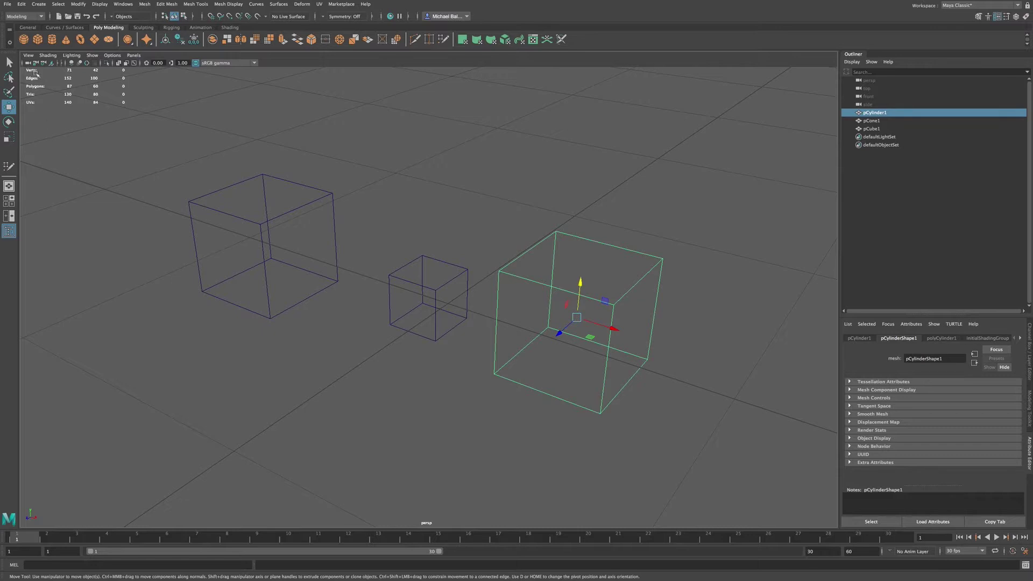
- Turn on Wireframe on Shaded, deselect the cylinder, then enable X-Ray shading
left_click(52, 56)
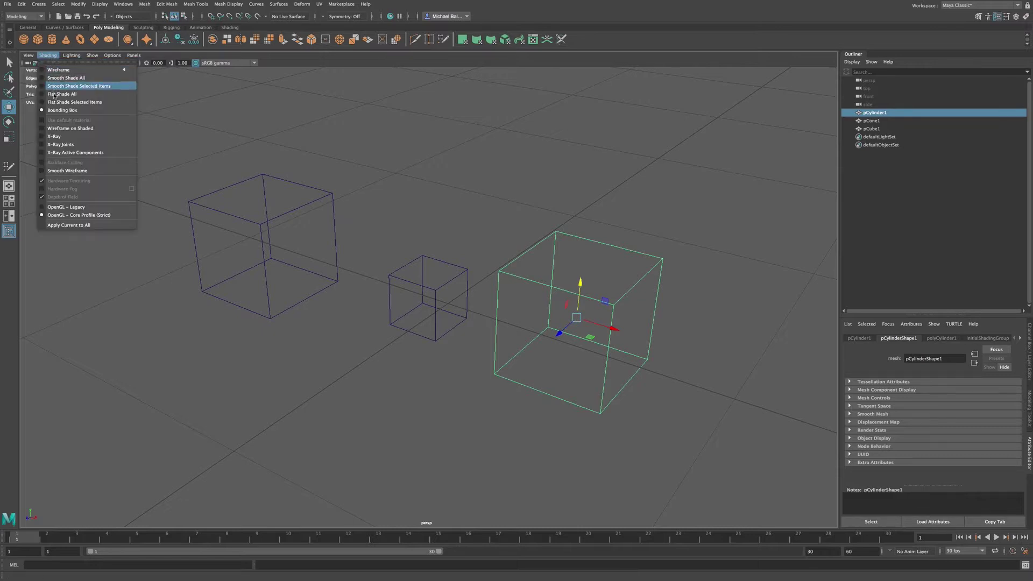
left_click(98, 129)
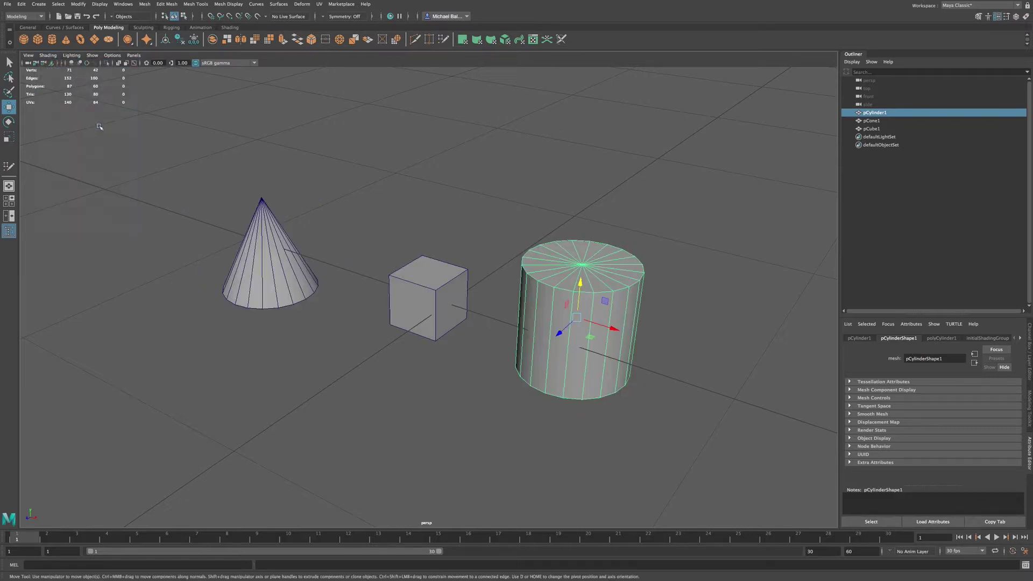
left_click(410, 371)
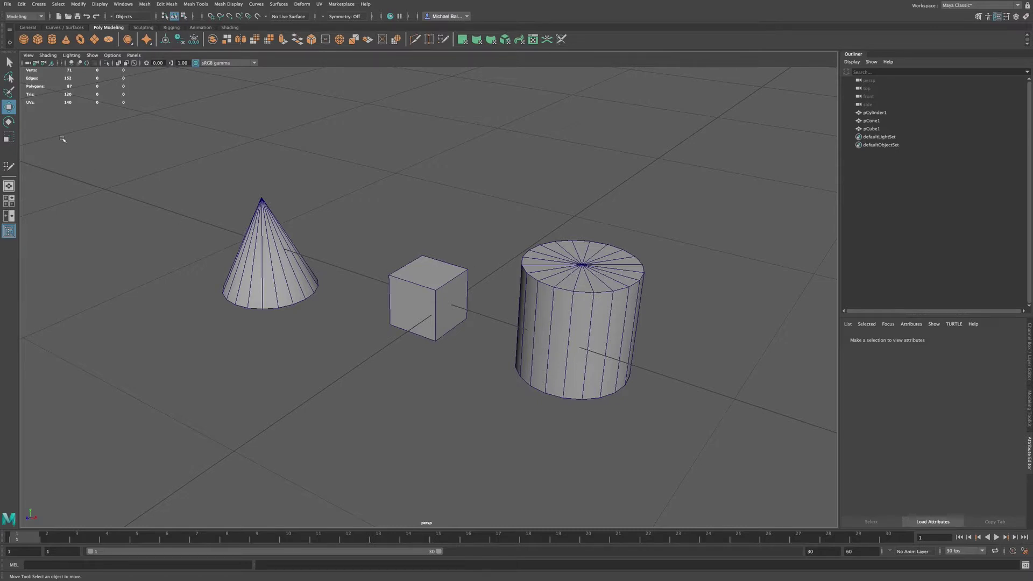
left_click(55, 57)
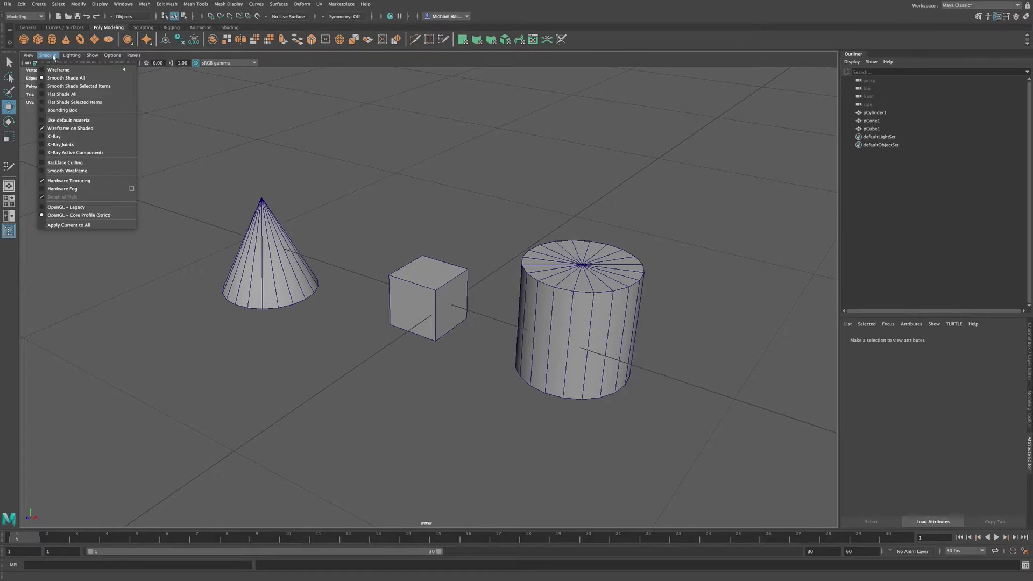
left_click(55, 131)
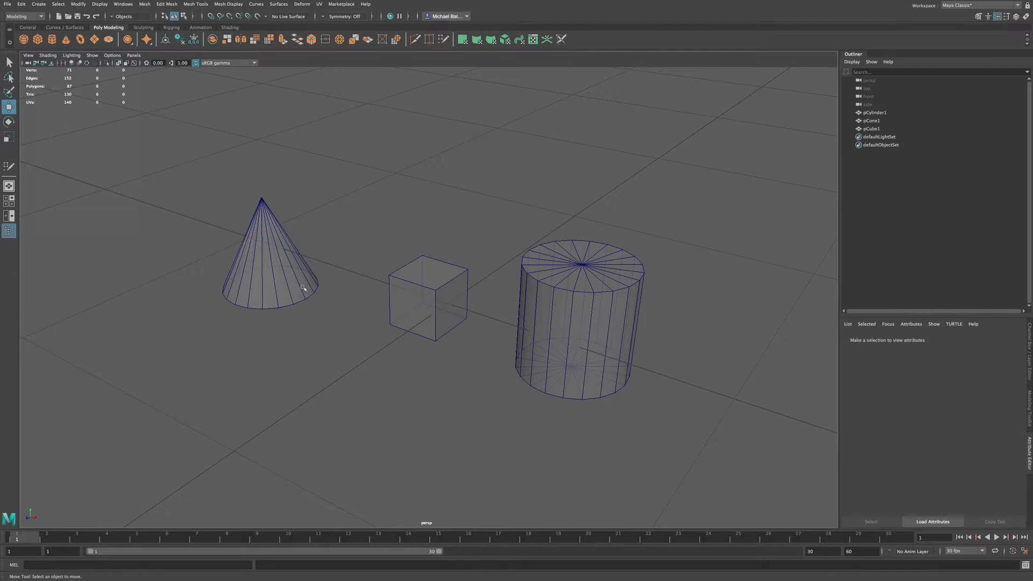
- Look through the viewport Shading menu, then tumble the view slightly around the objects
left_click(48, 55)
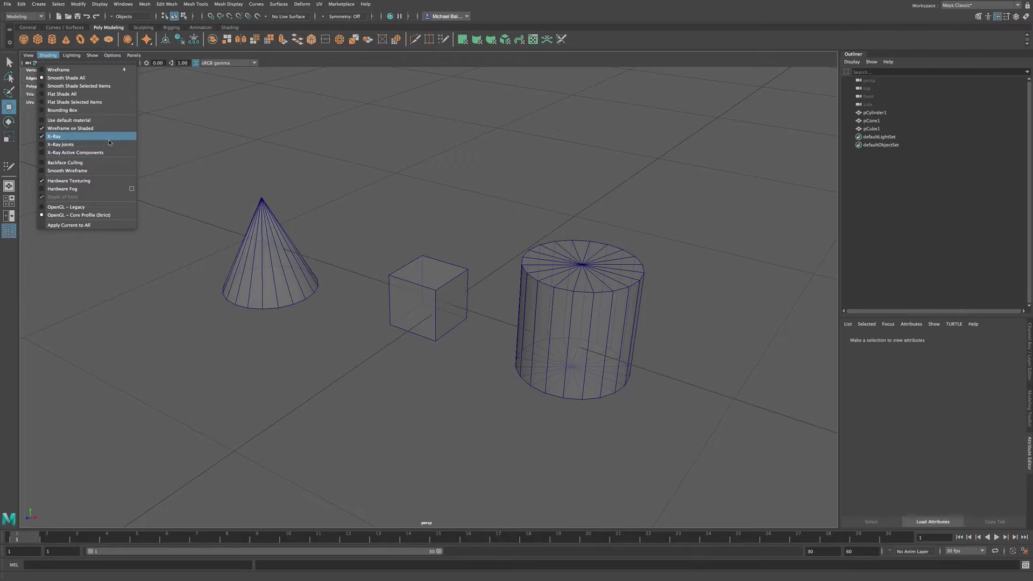
left_click(326, 243)
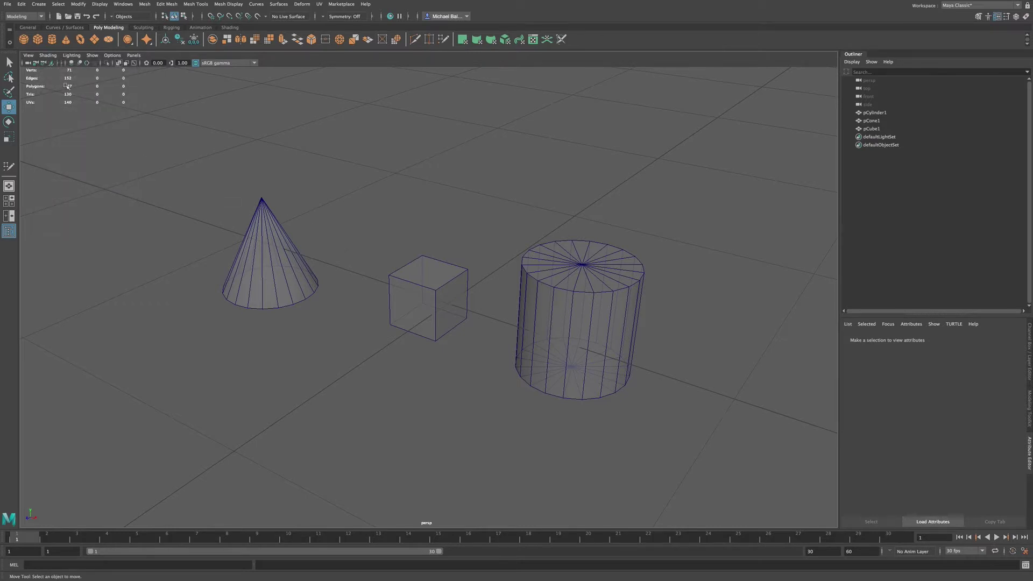
left_click(48, 55)
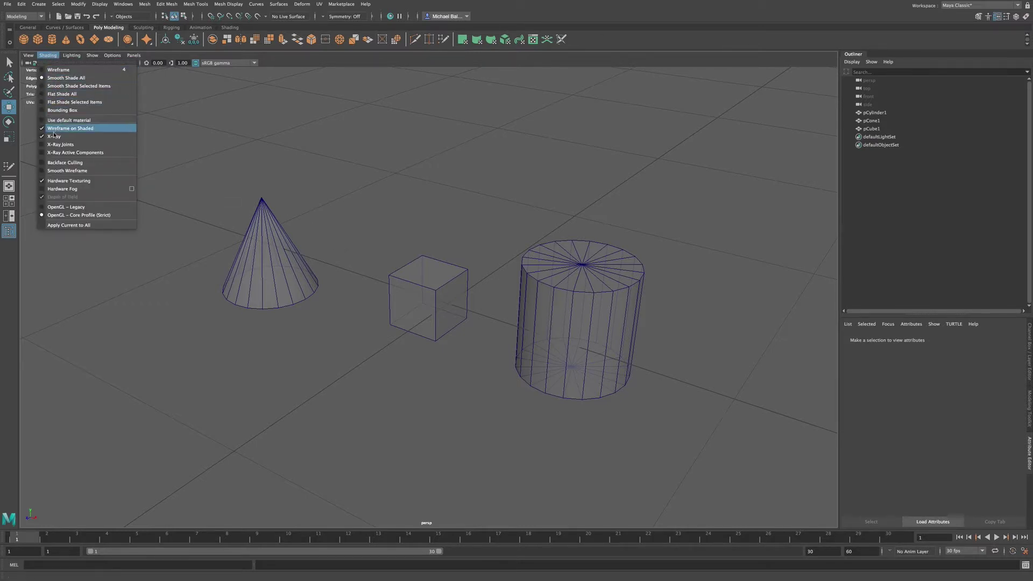
left_click(65, 162)
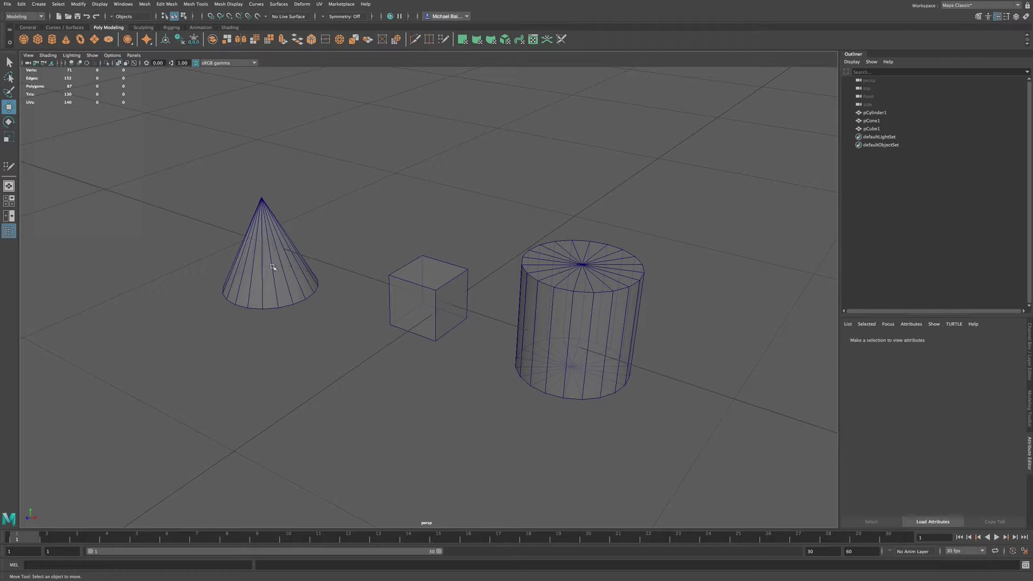
key("alt")
left_click_drag(290, 272, 209, 228, "alt")
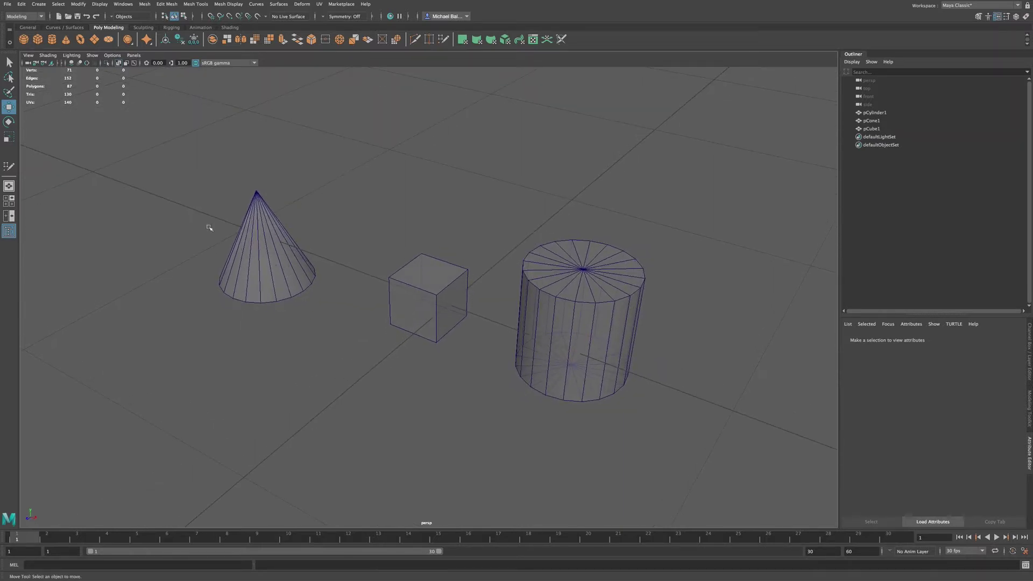
- Enable Shading > Smooth Wireframe and confirm it is checked
left_click(50, 55)
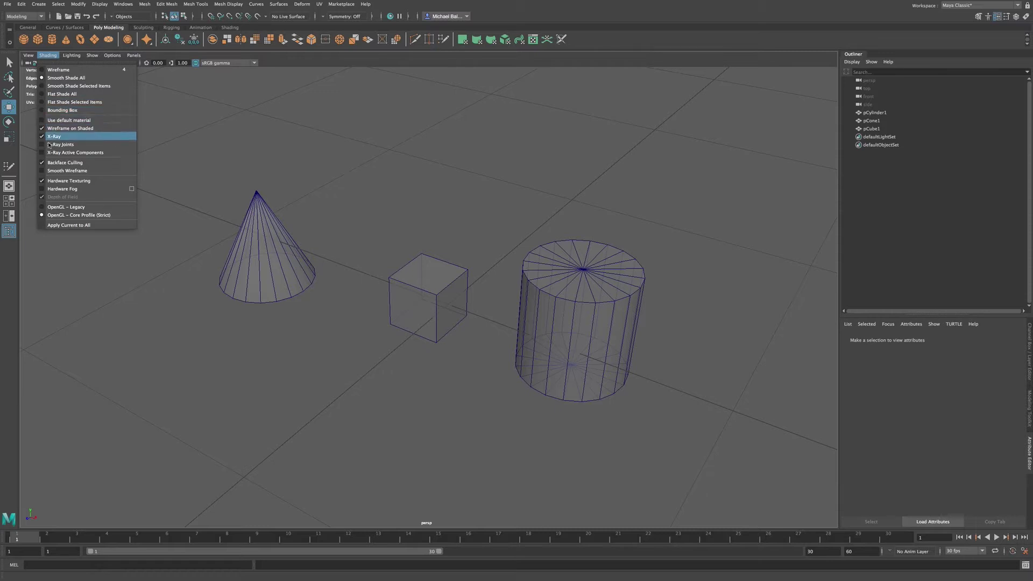
left_click(53, 163)
left_click(50, 55)
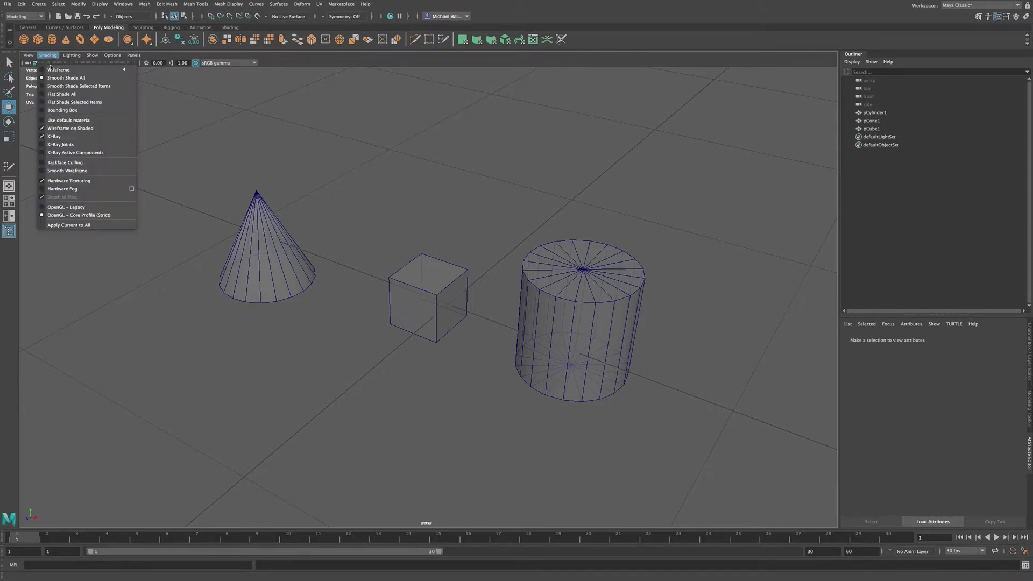
left_click(52, 171)
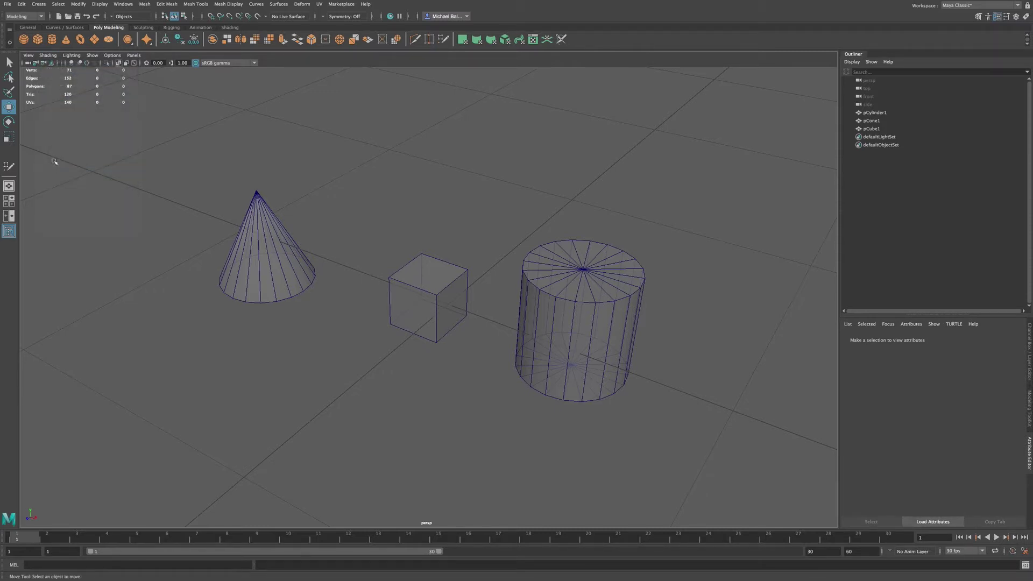
left_click(50, 56)
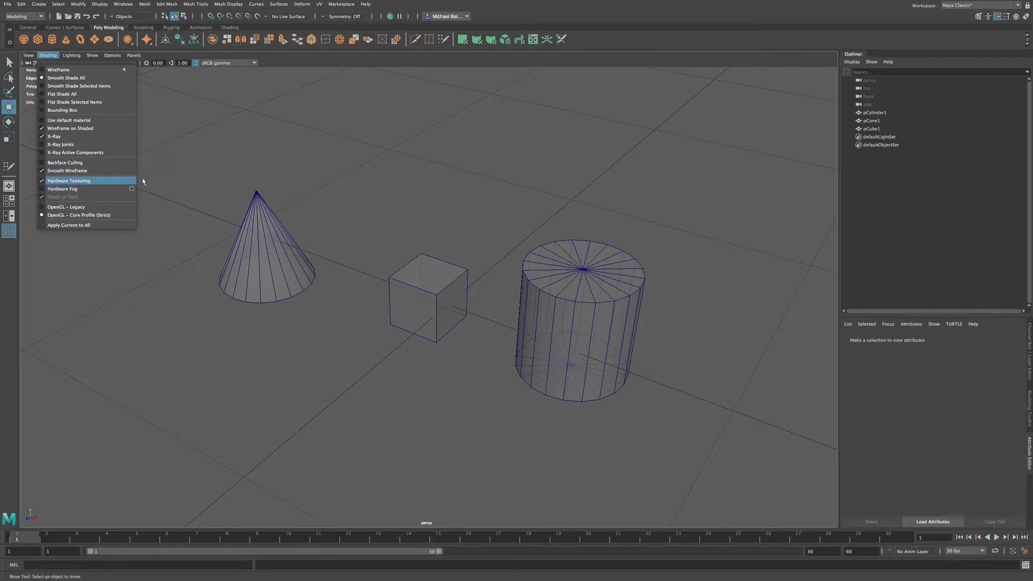
left_click(321, 232)
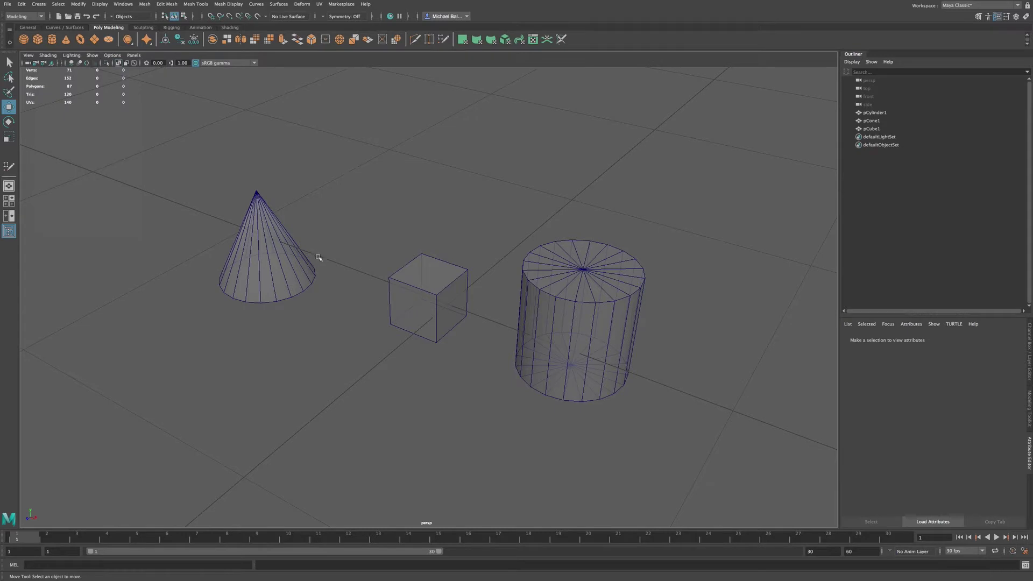
- Tumble the view again and review the Shading and Lighting menus
mouse_move(332, 263)
left_mouse_down("alt")
mouse_move(348, 258)
mouse_move(392, 282)
left_mouse_up("alt")
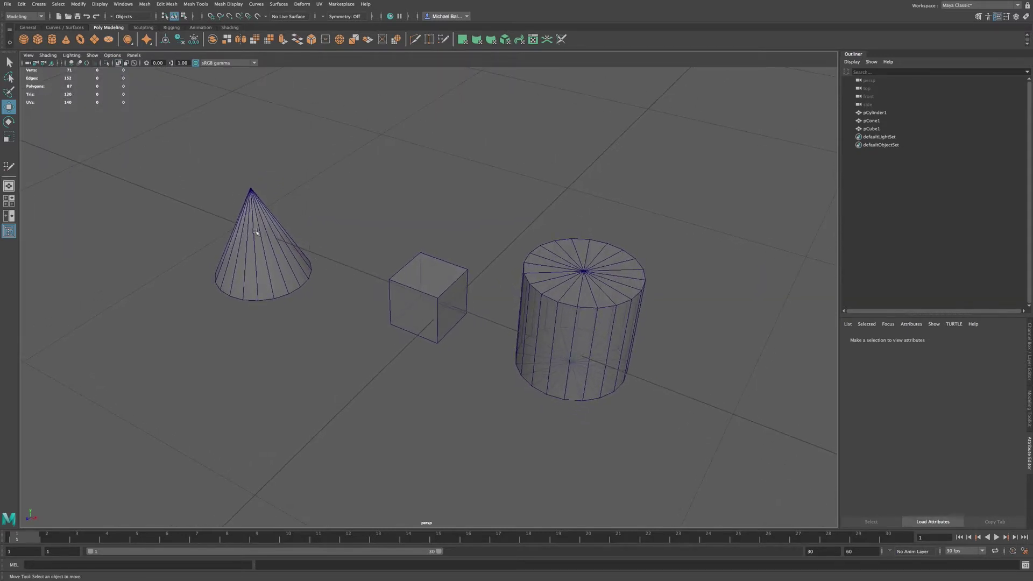
left_click(48, 55)
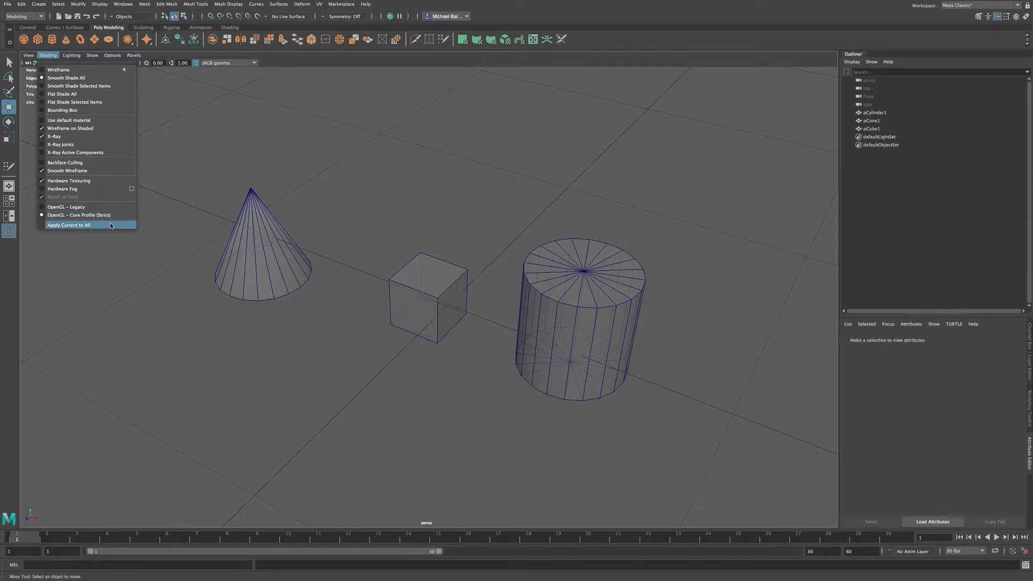
left_click(198, 300)
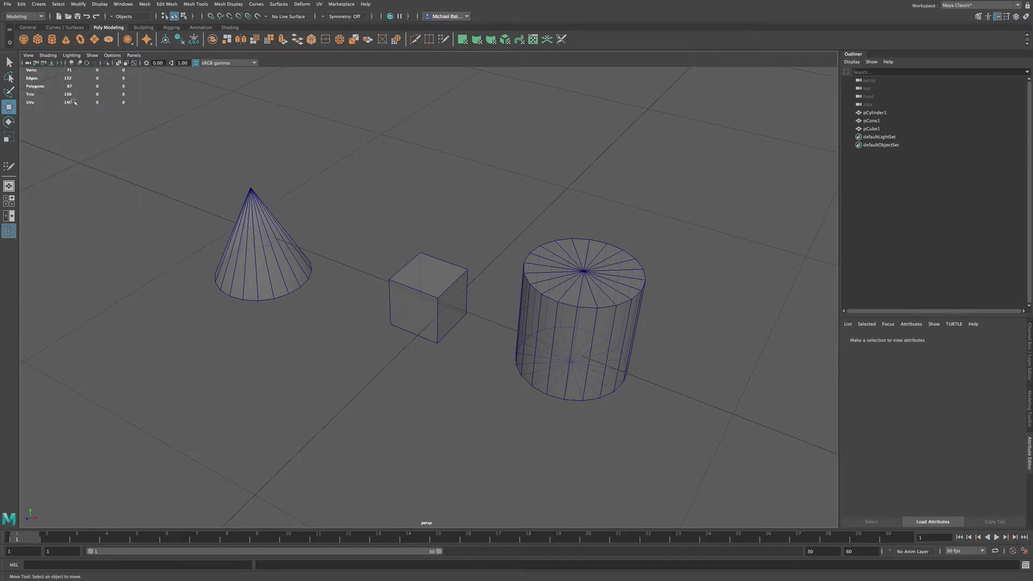
left_click(71, 56)
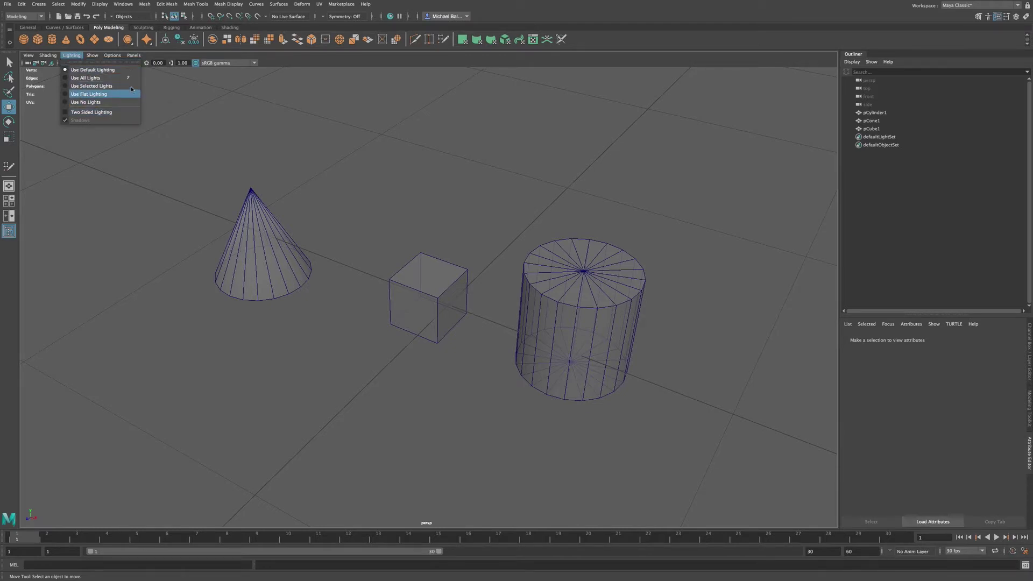
- Light the view with all lights, then with only the selected lights
left_click(103, 78)
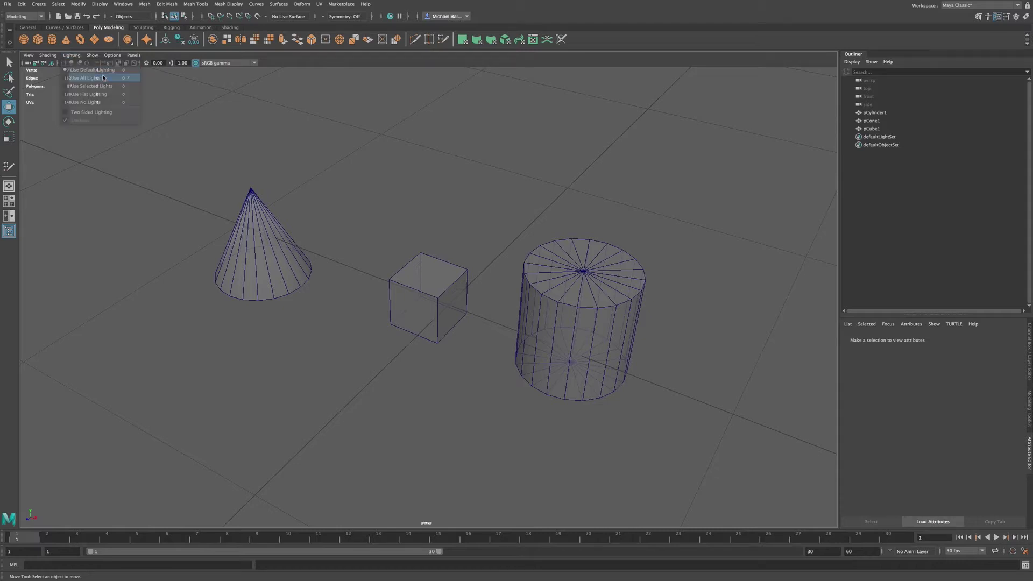
left_click(77, 60)
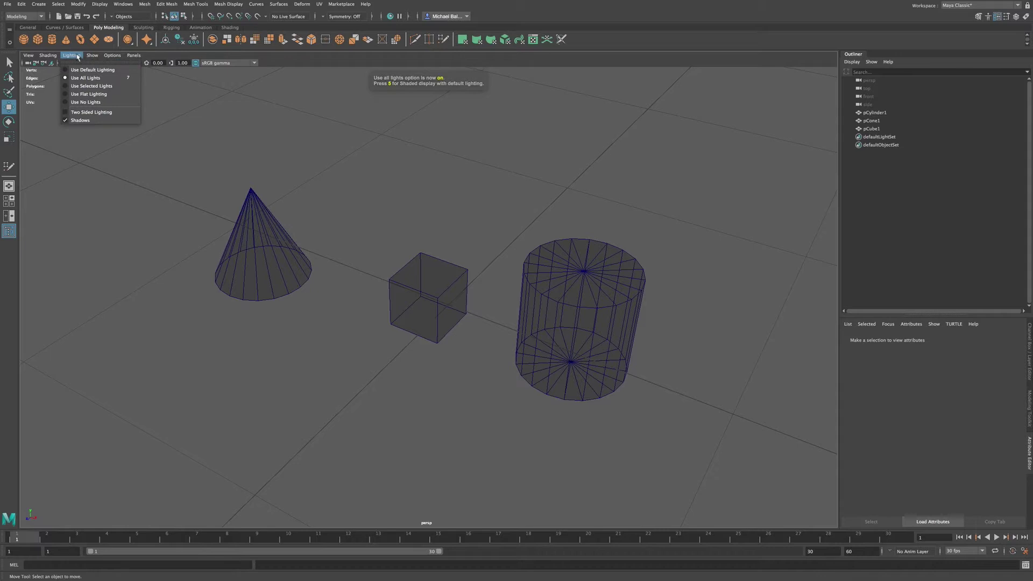
left_click(86, 86)
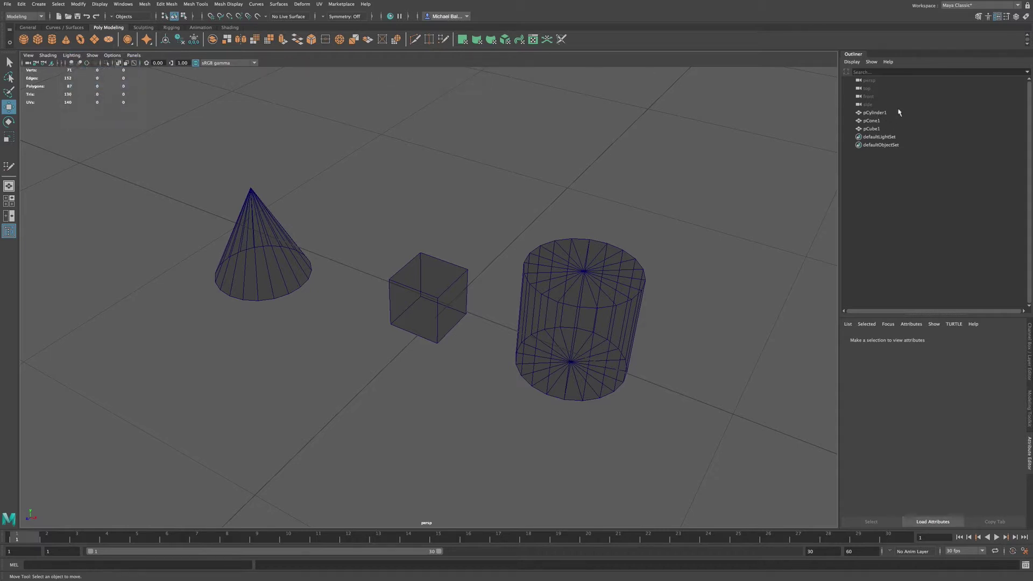
- Select pCube1, defaultLightSet and defaultObjectSet in the Outliner, then clear the selection
left_click(891, 129)
left_click(895, 138)
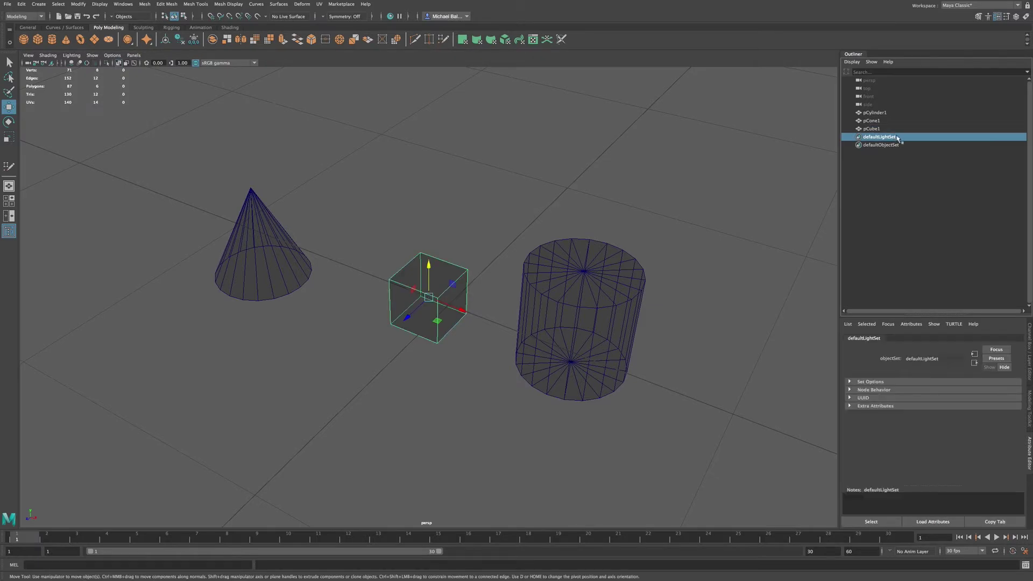
left_click(901, 145)
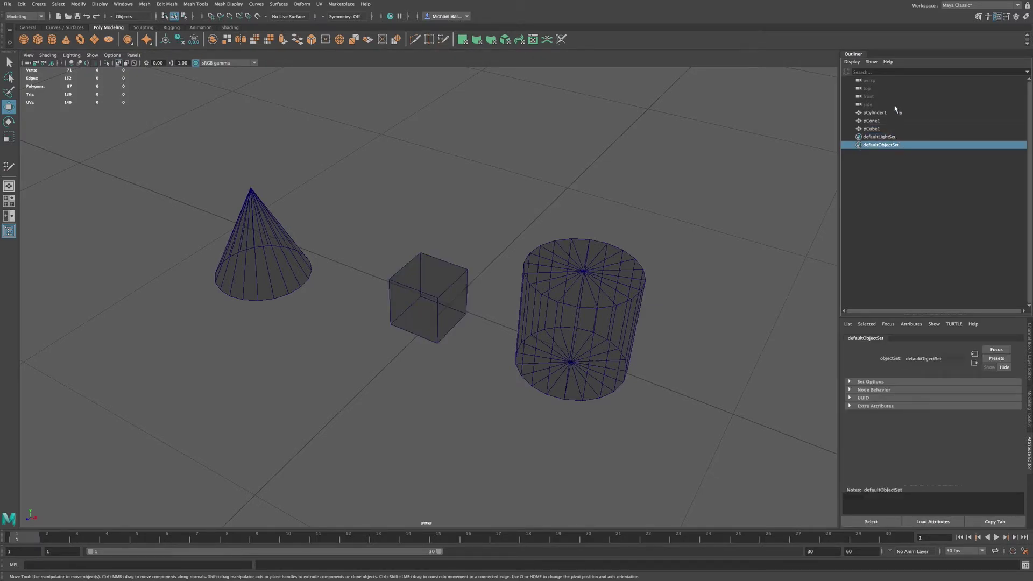
double_click(893, 104)
left_click(886, 163)
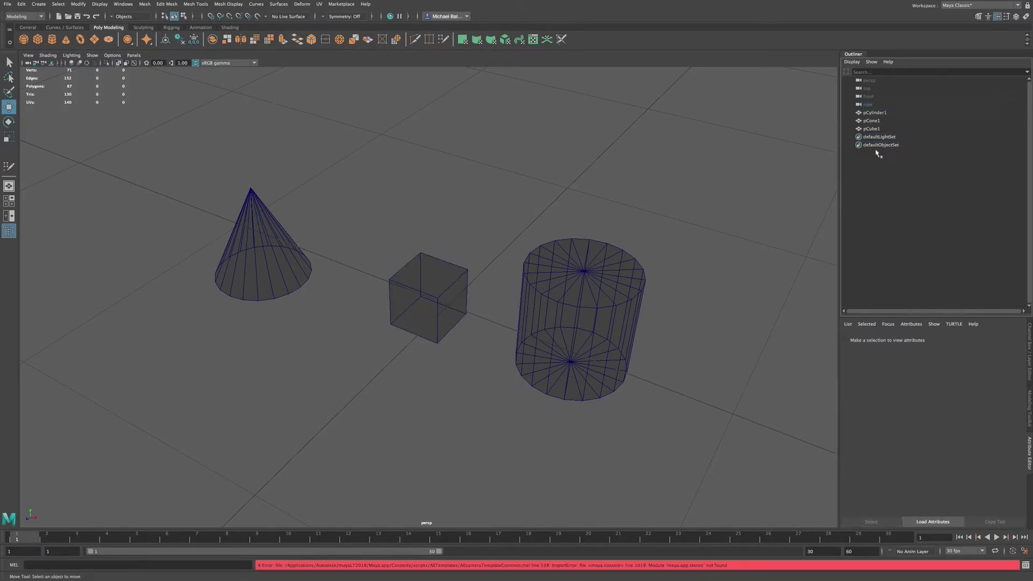
- Switch to flat lighting, then Use No Lights, and toggle Two Sided Lighting
left_click(72, 55)
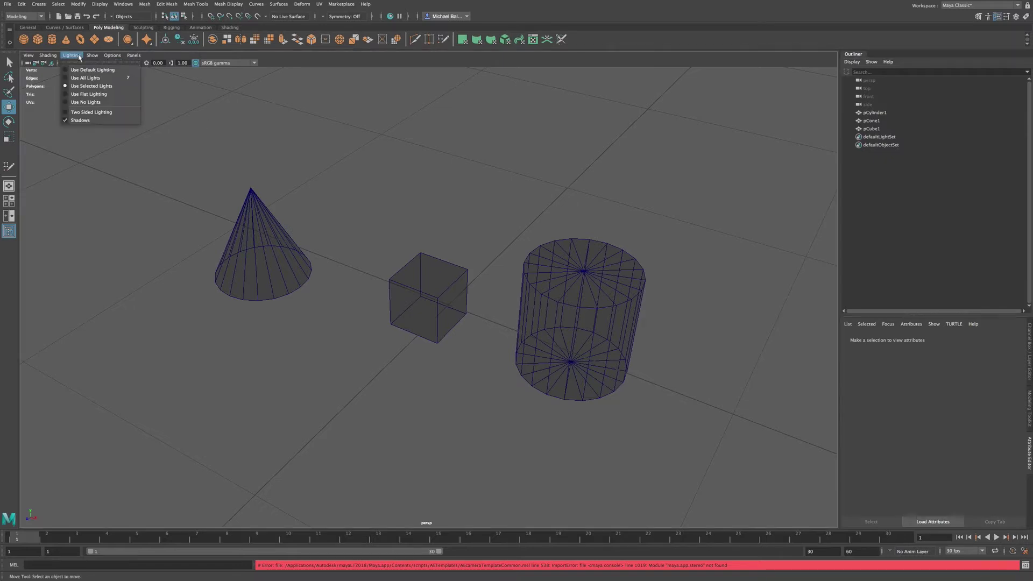
left_click(88, 95)
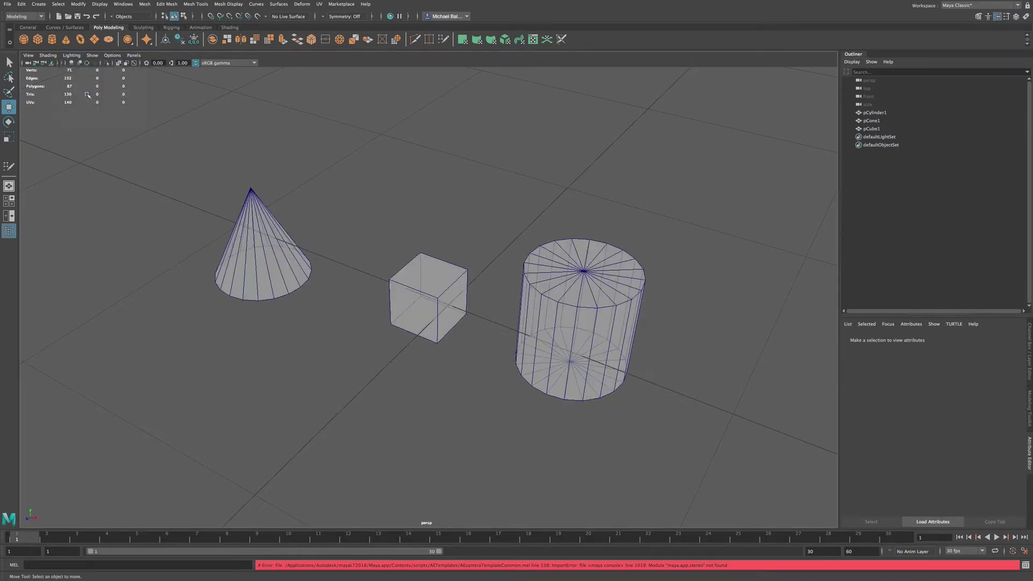
left_click(71, 55)
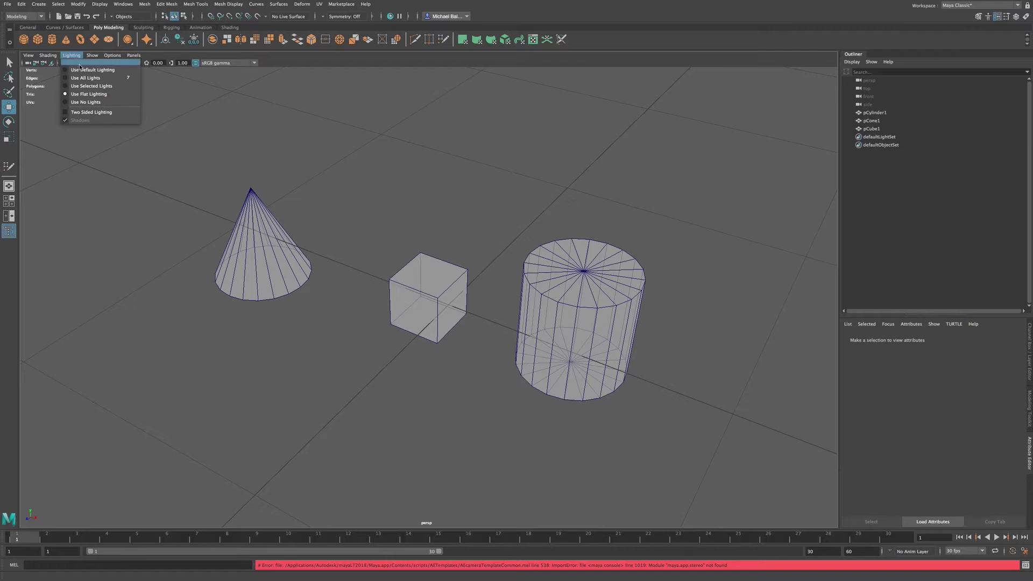
left_click(84, 103)
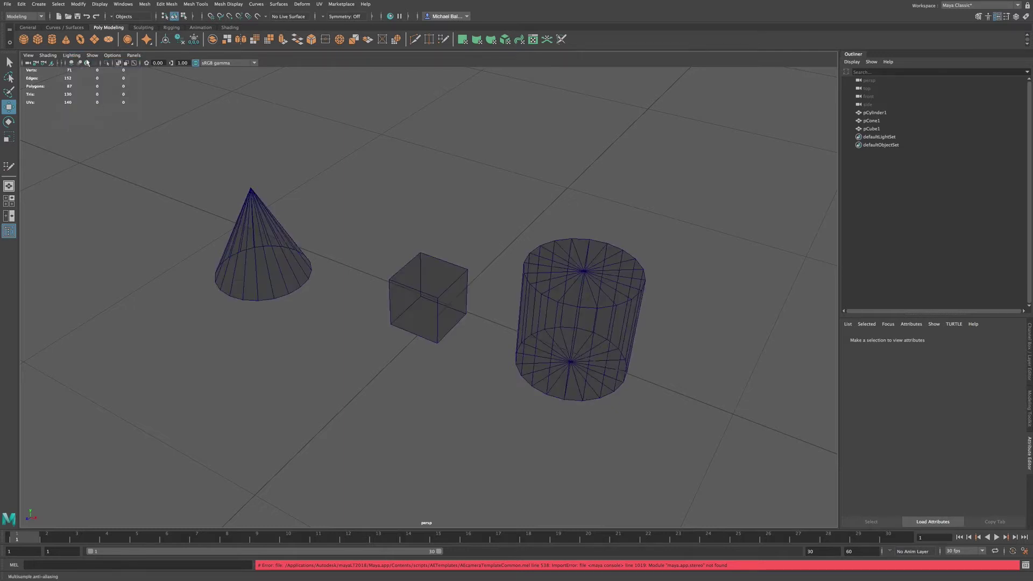
left_click(77, 56)
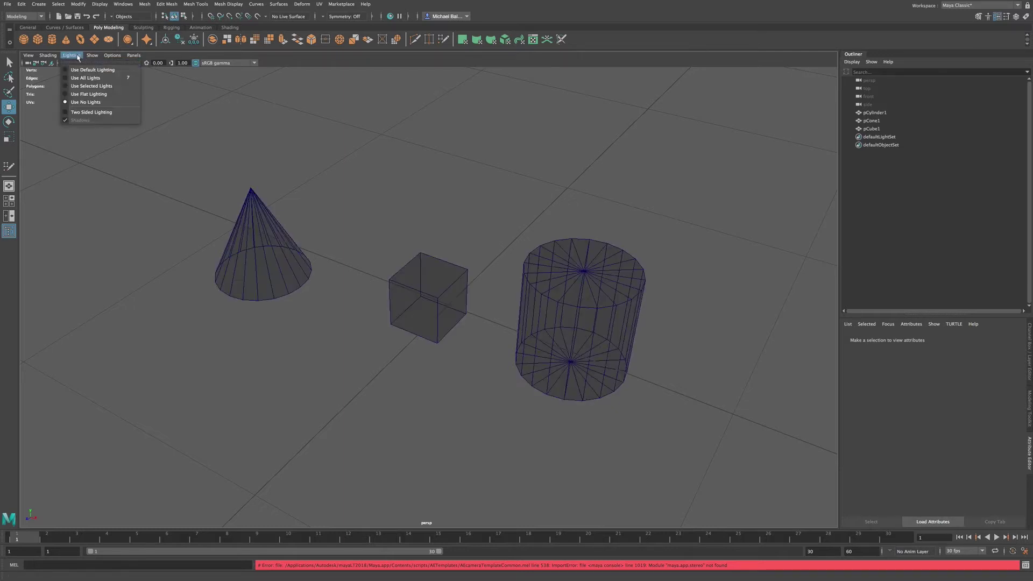
left_click(91, 114)
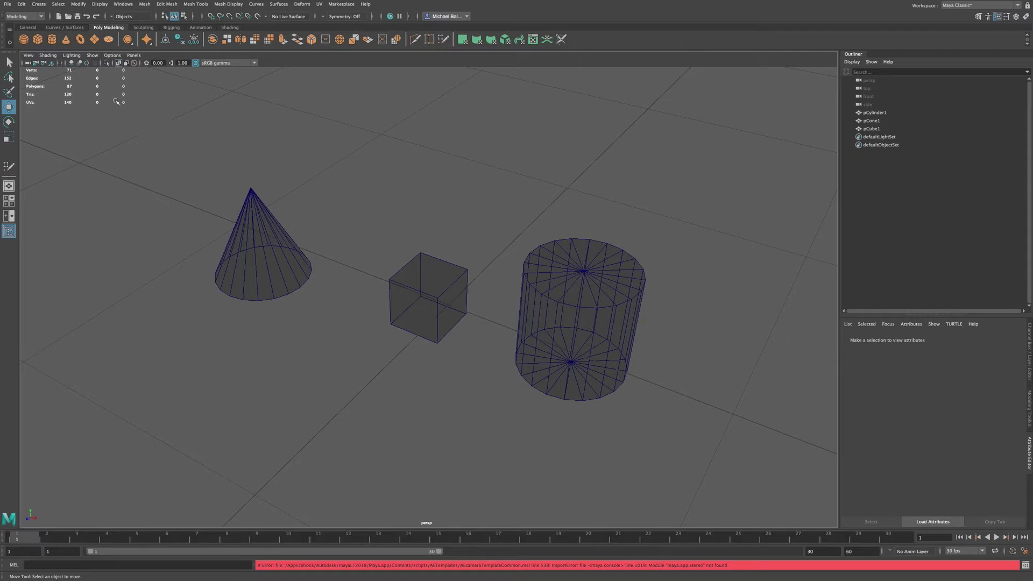
- Choose Use Default Lighting, uncheck X-Ray, then select and deselect the cylinder
left_click(74, 55)
left_click(75, 68)
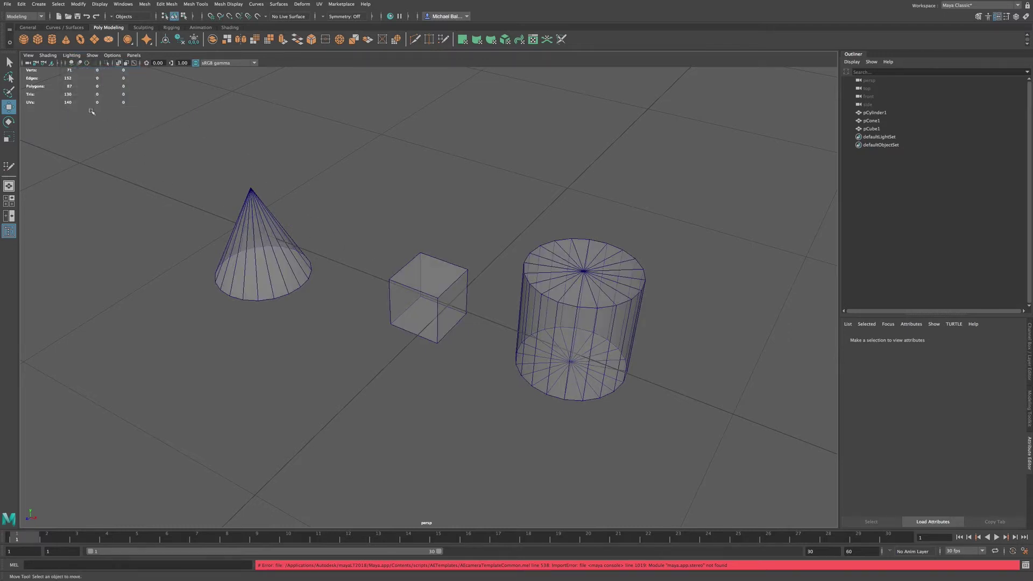
left_click(71, 55)
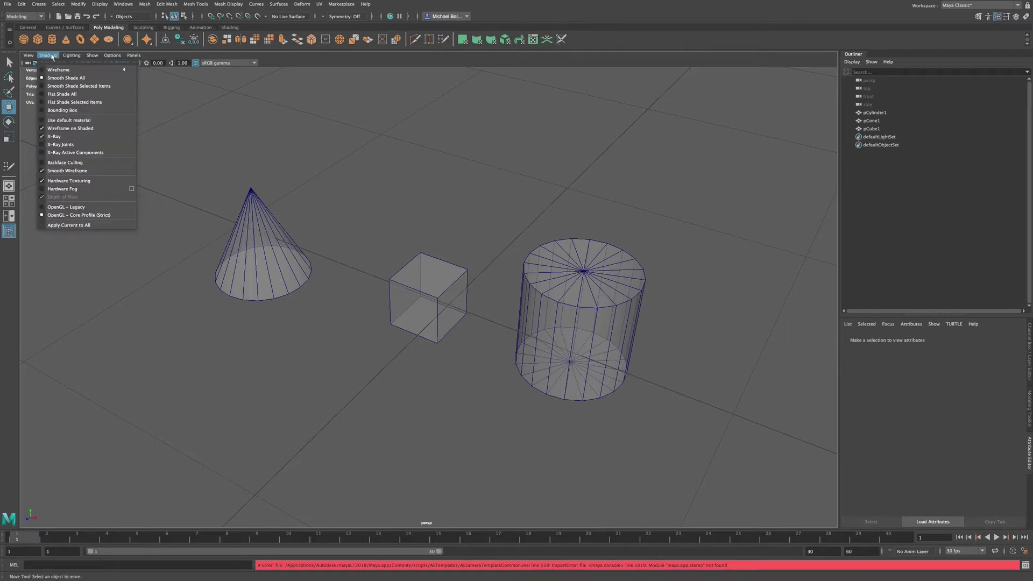
left_click(51, 135)
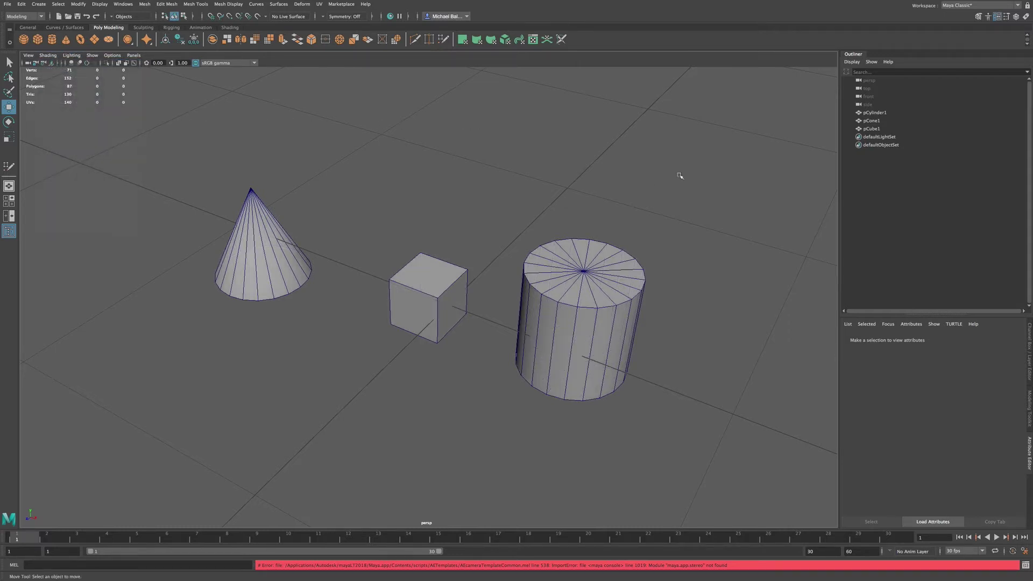
left_click(906, 115)
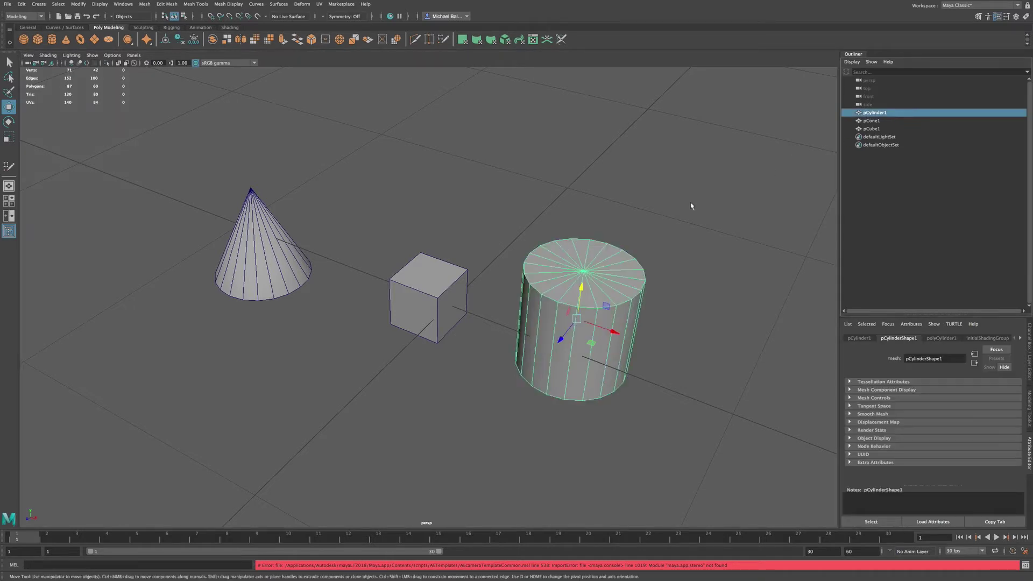
left_click(680, 222)
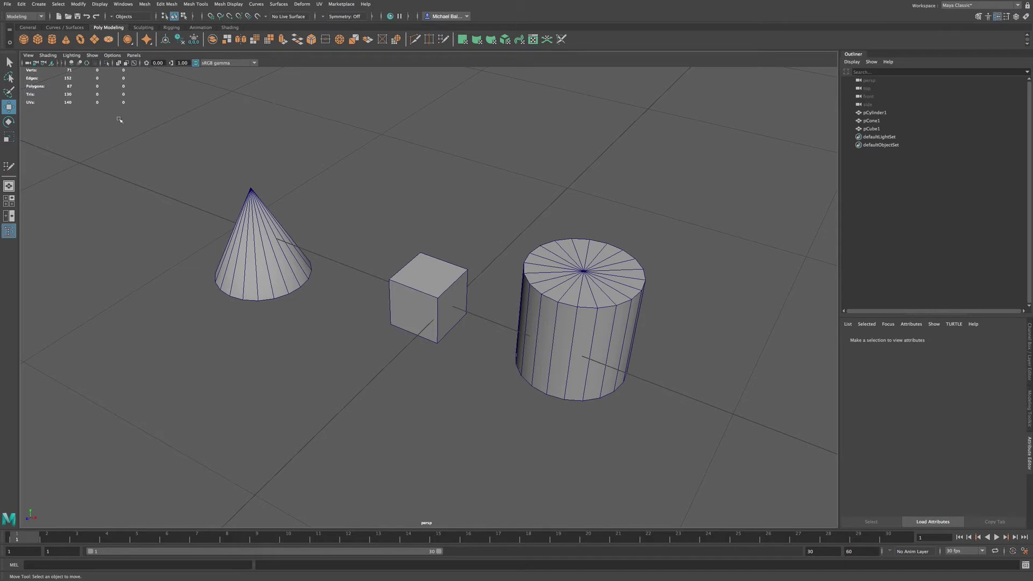
left_click(93, 55)
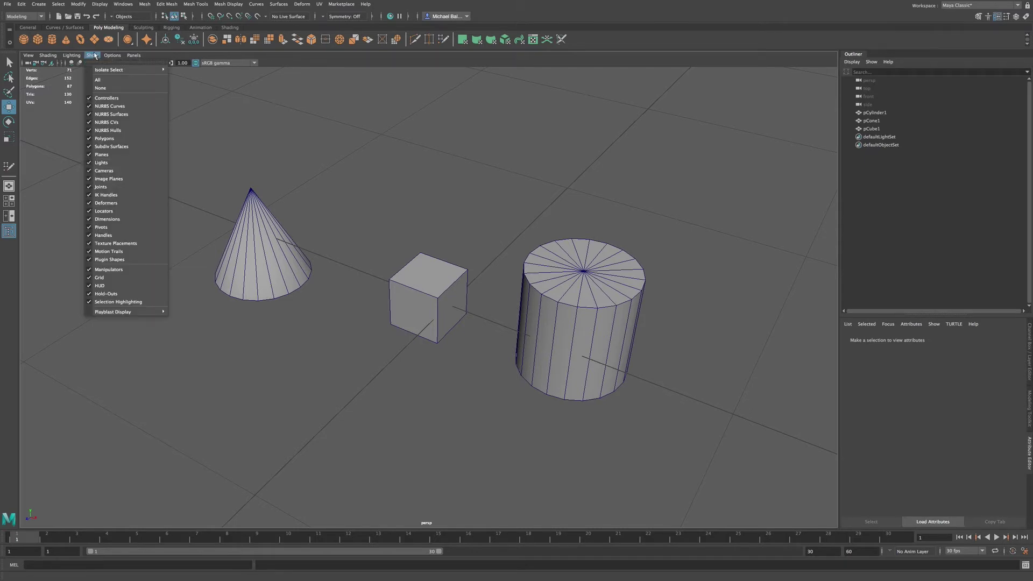
mouse_move(93, 71)
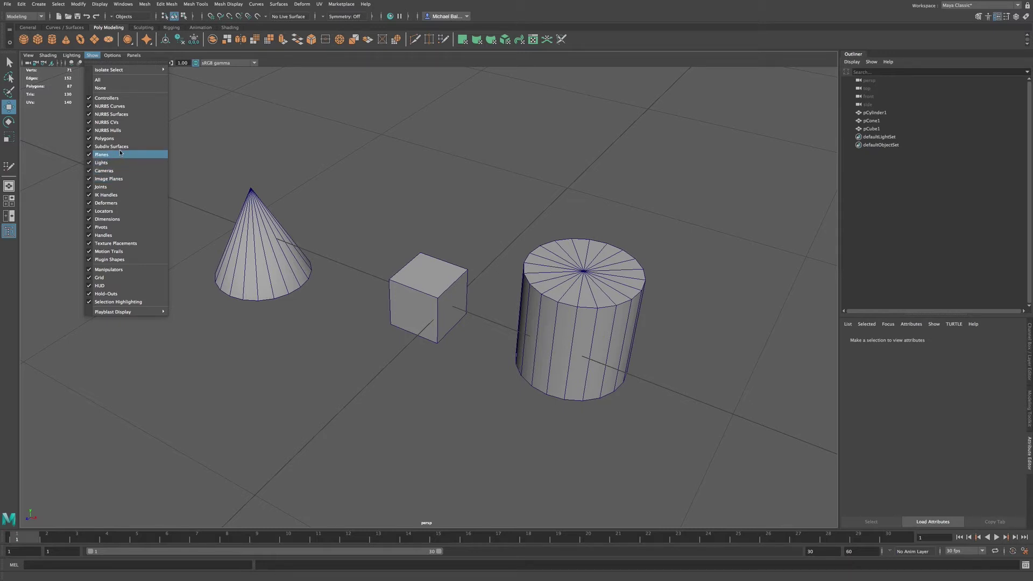
left_click(110, 278)
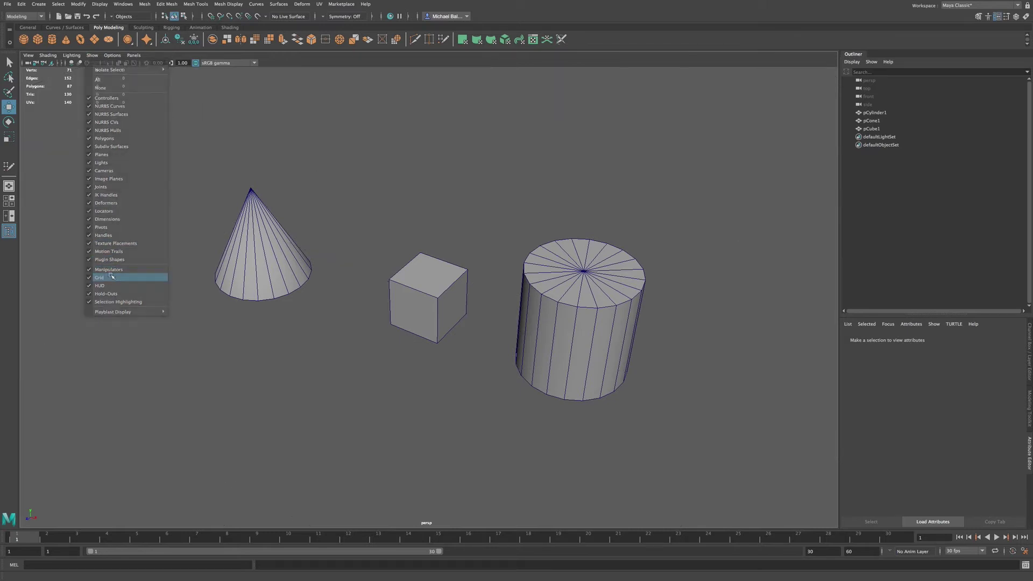
left_click(75, 56)
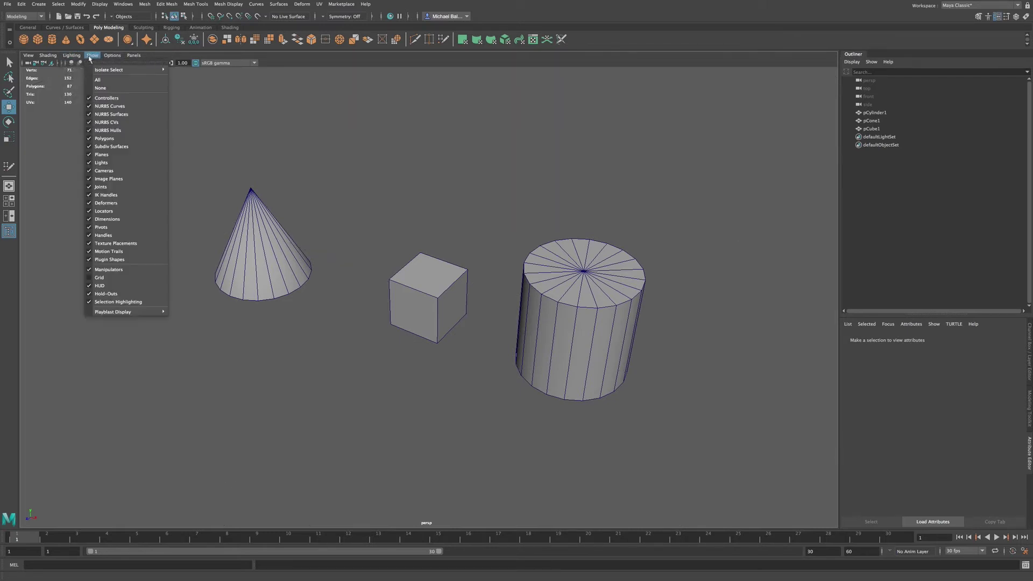
left_click(114, 279)
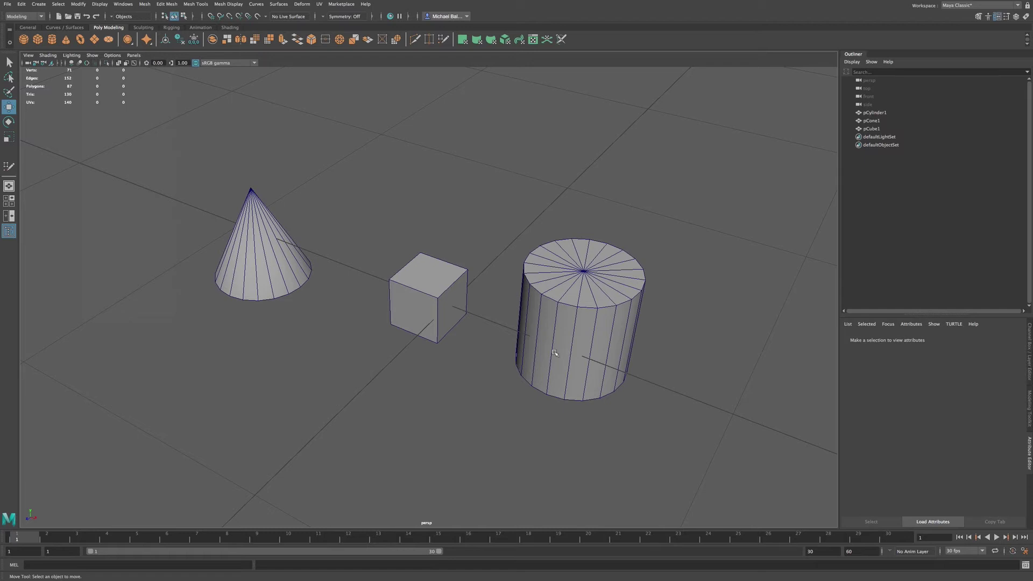
left_click(78, 57)
- Uncheck Grid in the viewport Show menu to hide the perspective grid
mouse_move(92, 55)
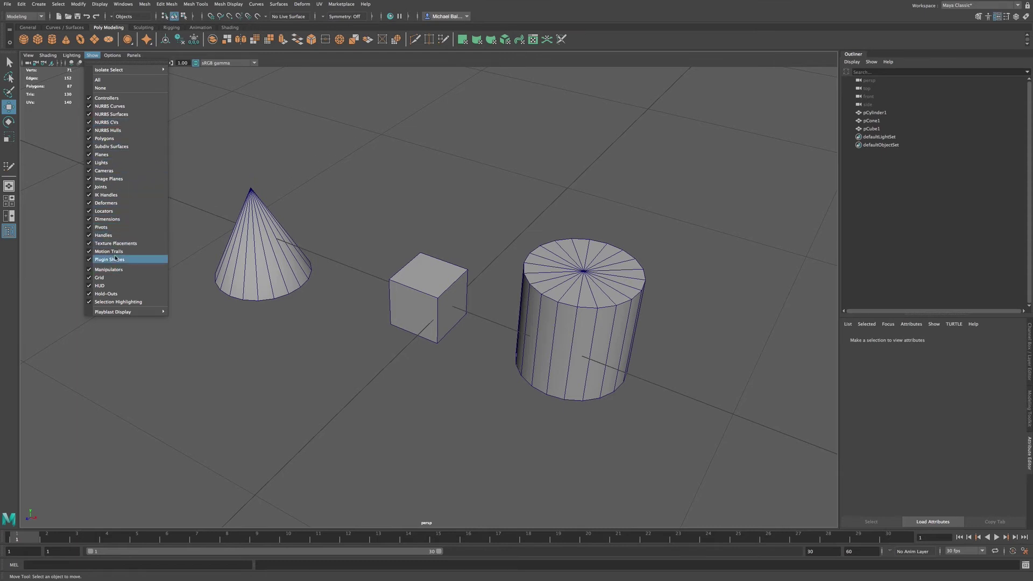
left_click(114, 277)
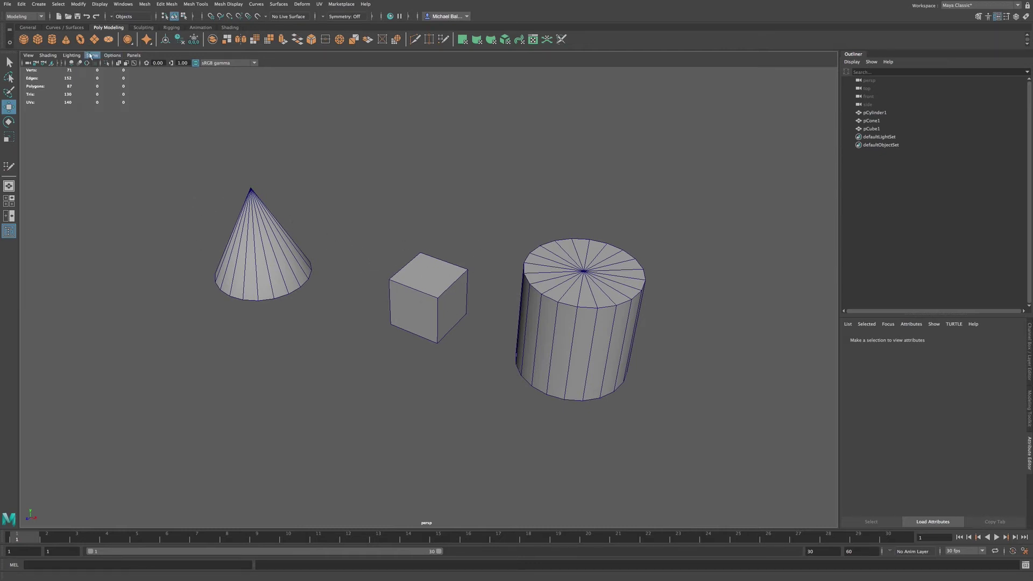
- Use Panels > Layouts > Two Panes Stacked to split the workspace into stacked panes
left_click(109, 56)
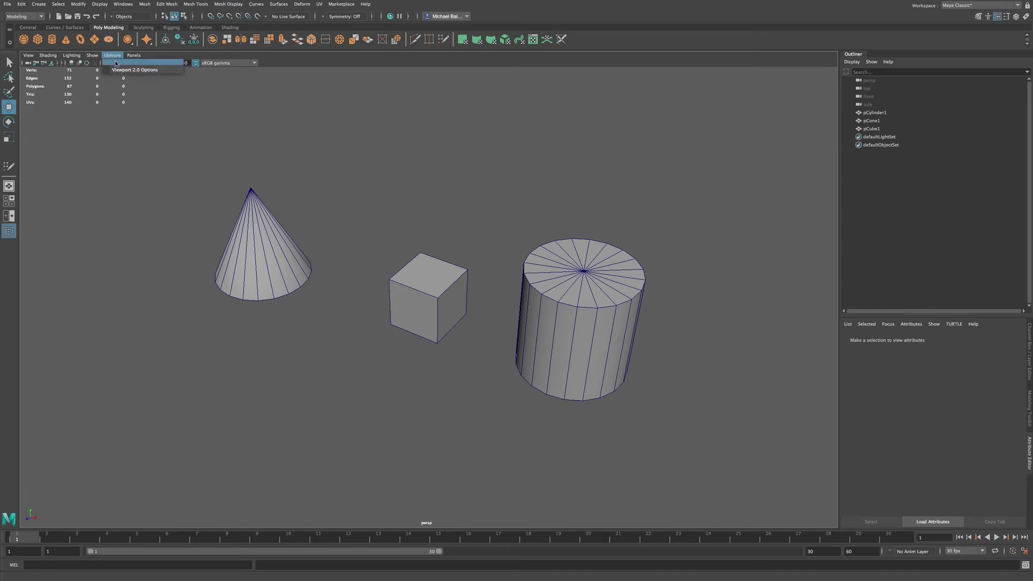
mouse_move(132, 56)
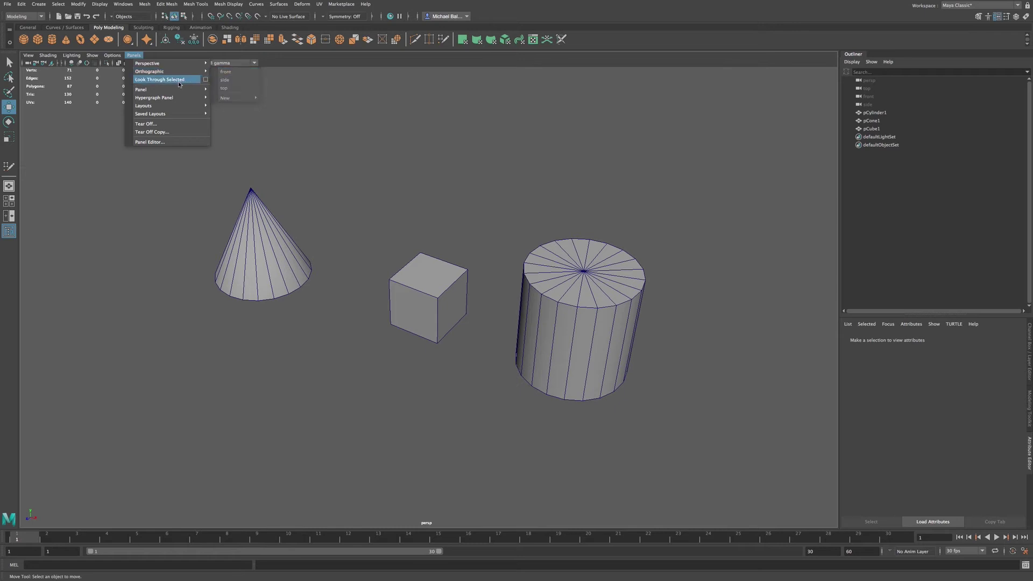
mouse_move(161, 106)
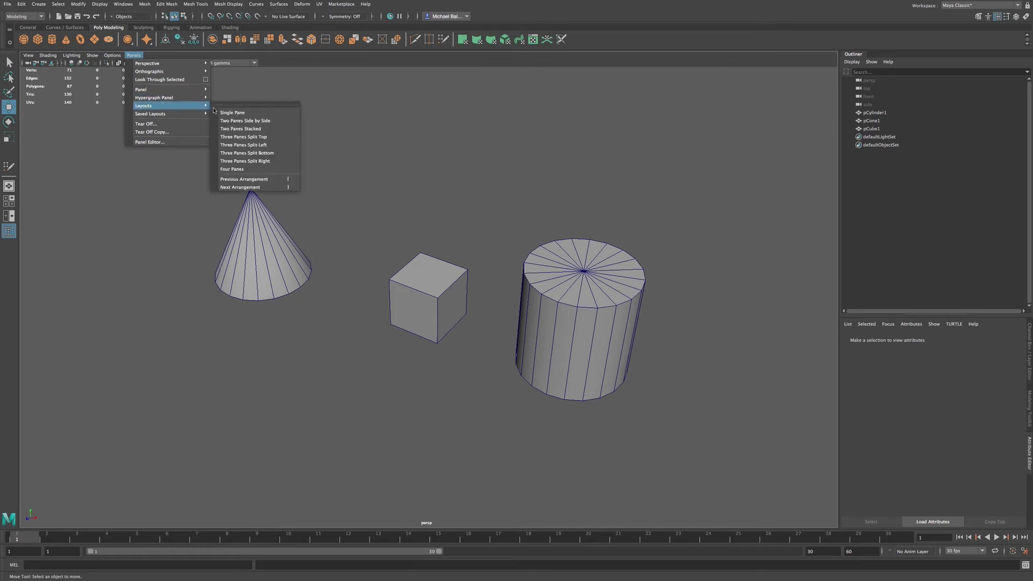
left_click(226, 128)
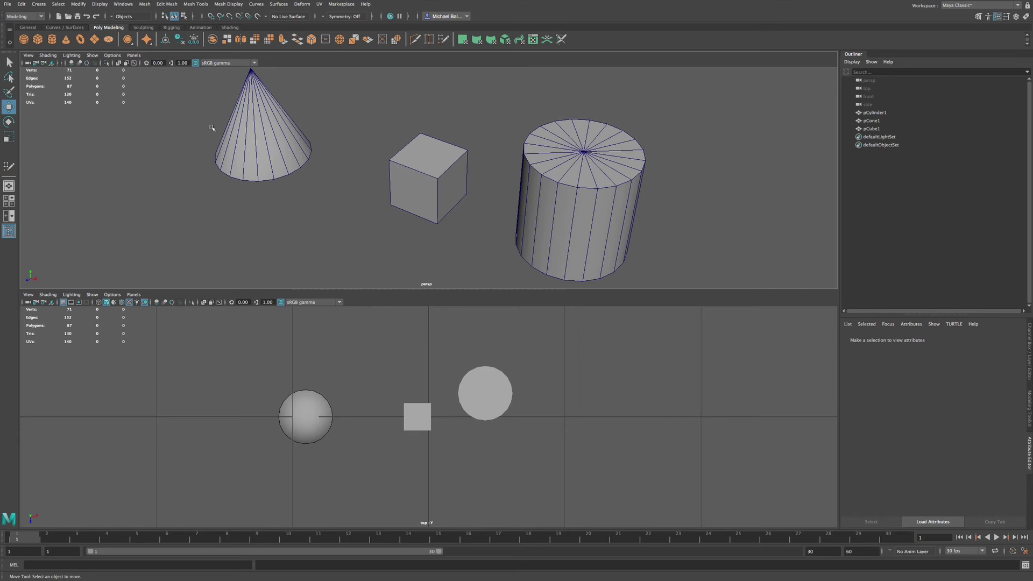
- Reopen the perspective pane's Panels menu and browse its Panel and Layouts submenus
left_click(133, 55)
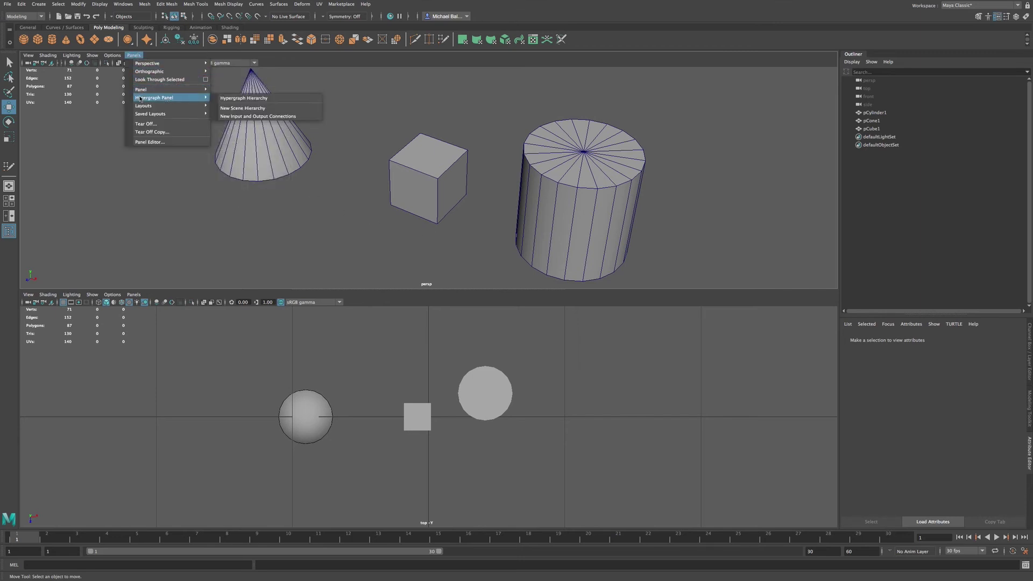
mouse_move(143, 90)
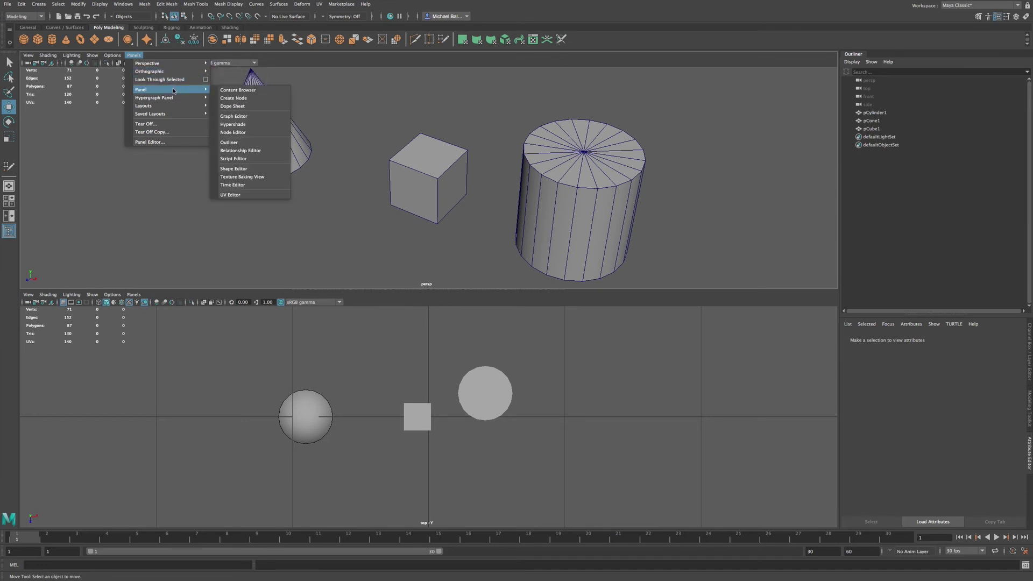
mouse_move(167, 106)
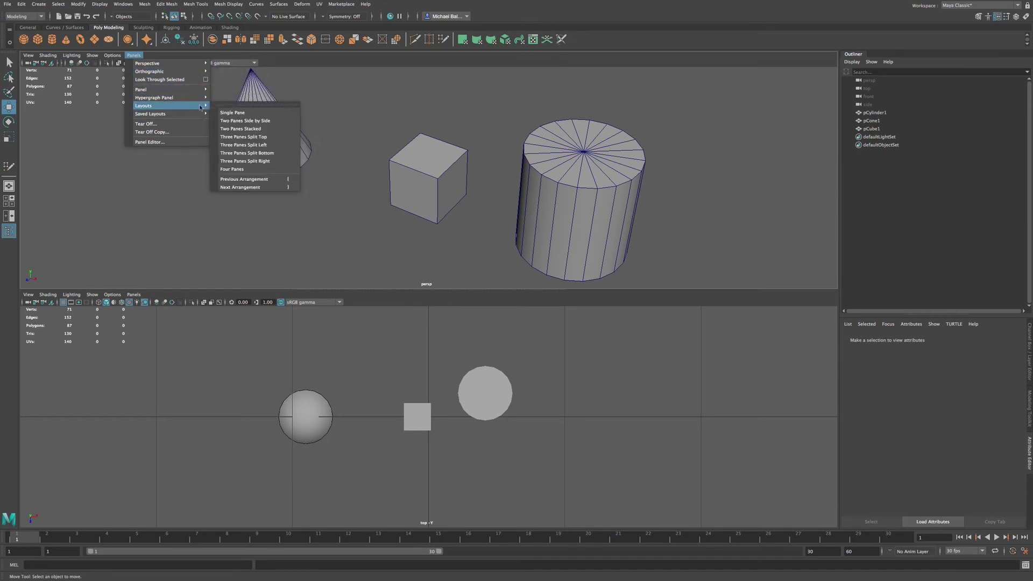
- Pick the Four Panes layout showing perspective, top, front and side views
left_click(232, 168)
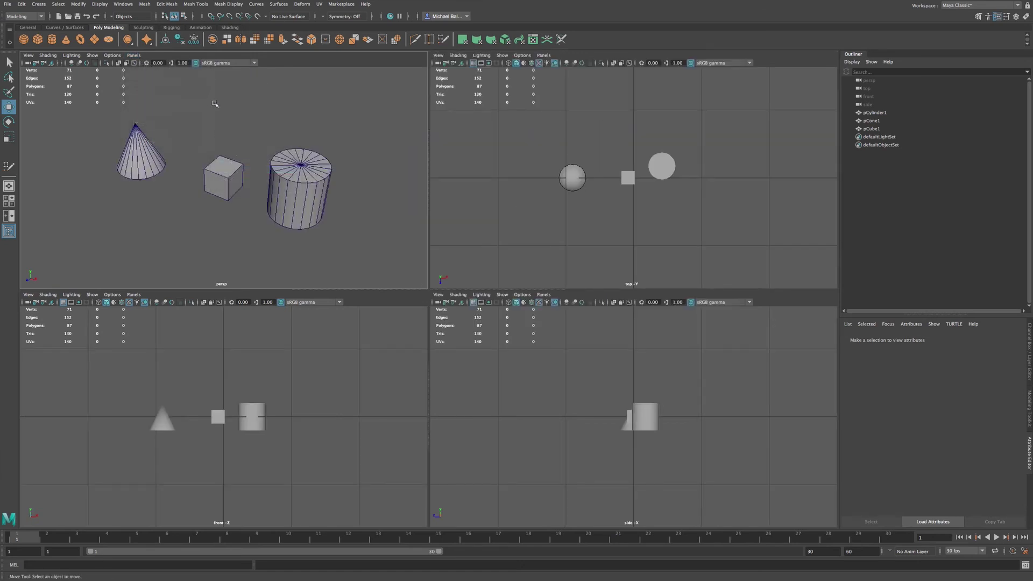